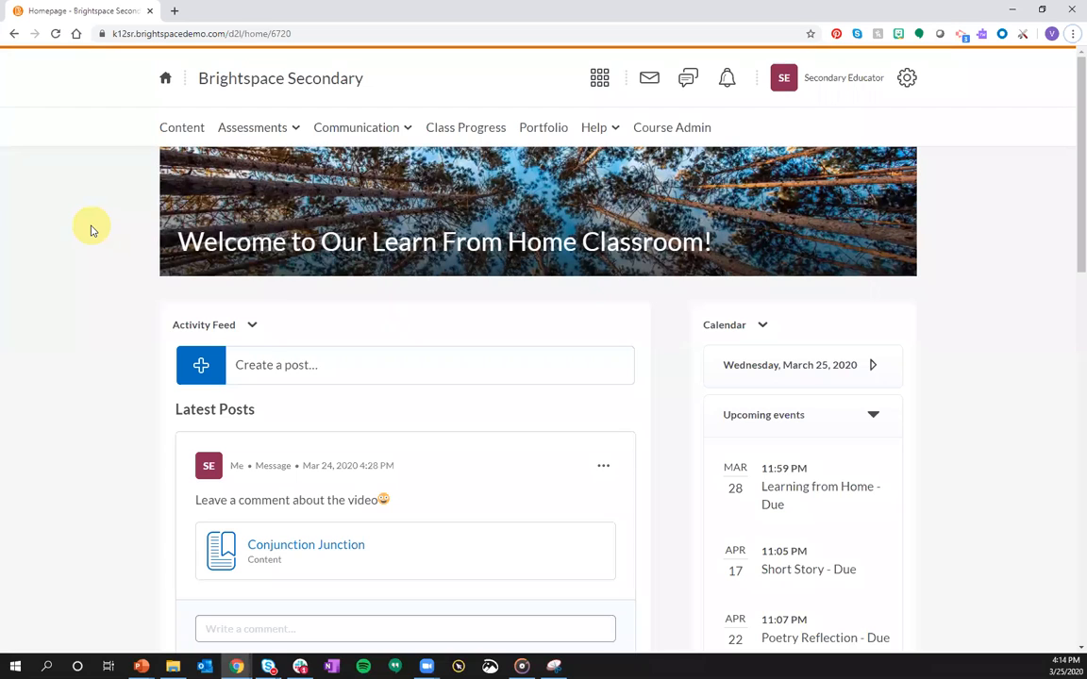
# - Open a new assignment post in the Activity Feed and examine its fields and submission options
pyautogui.click(203, 368)
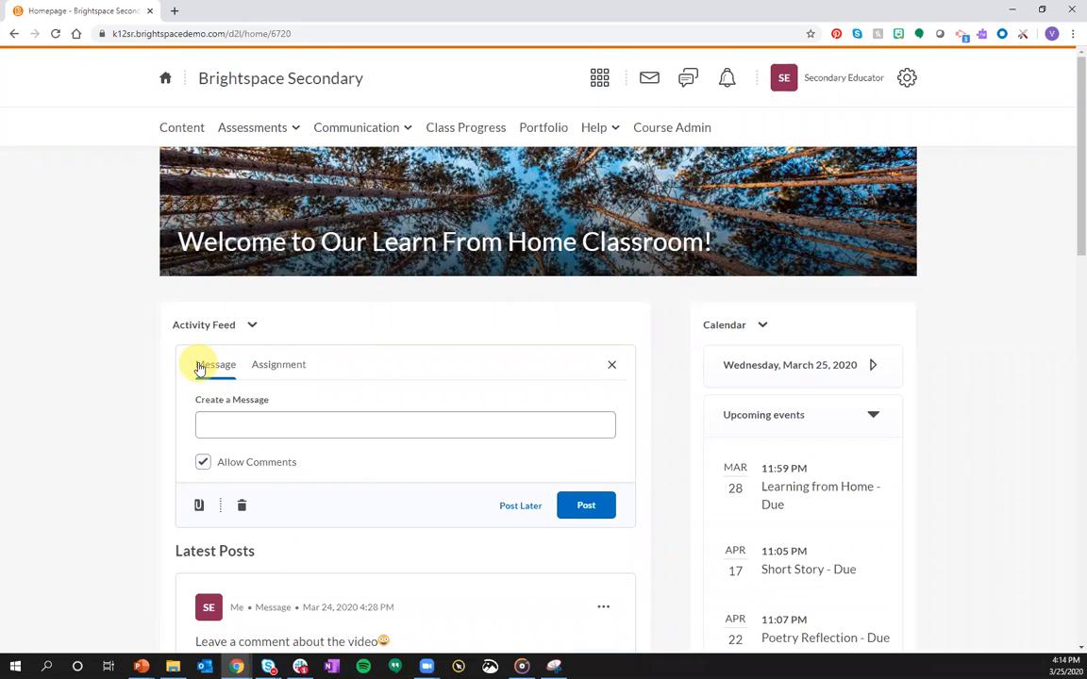
pyautogui.click(276, 365)
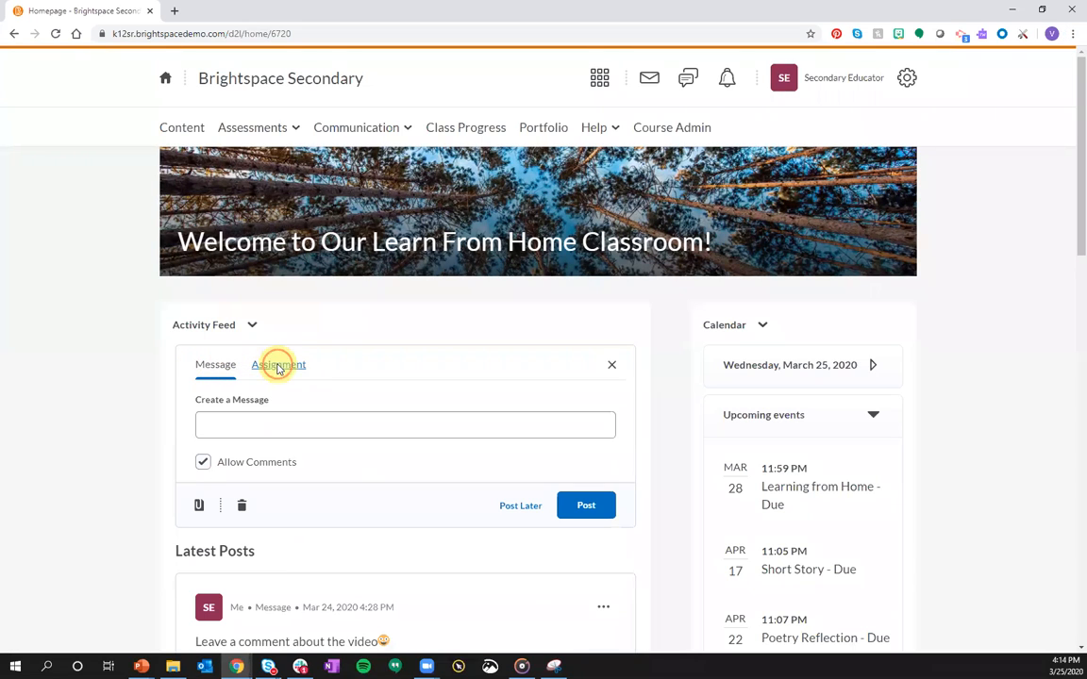
pyautogui.scroll(-1, 395, 322)
pyautogui.scroll(-3, 393, 320)
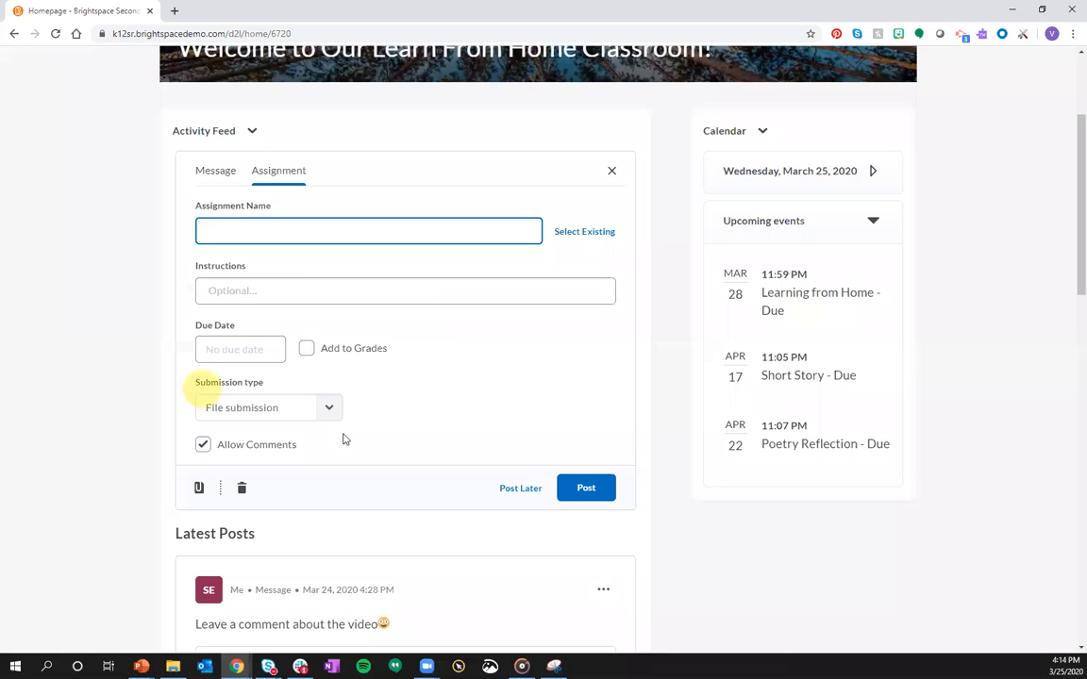
pyautogui.scroll(1, 383, 412)
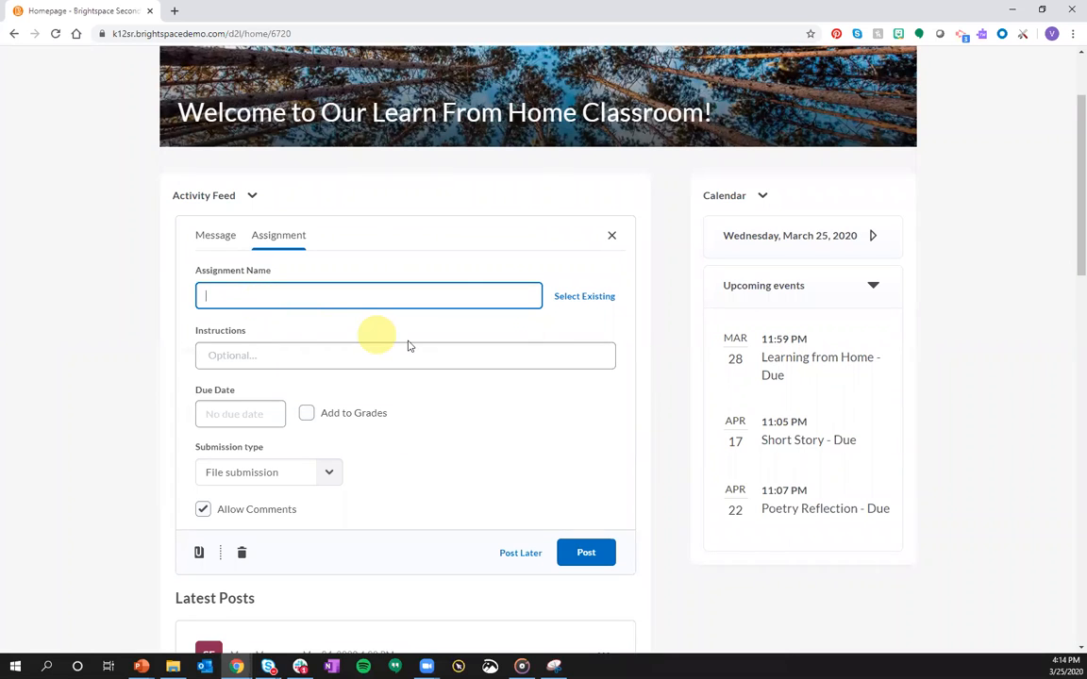
pyautogui.scroll(2, 381, 342)
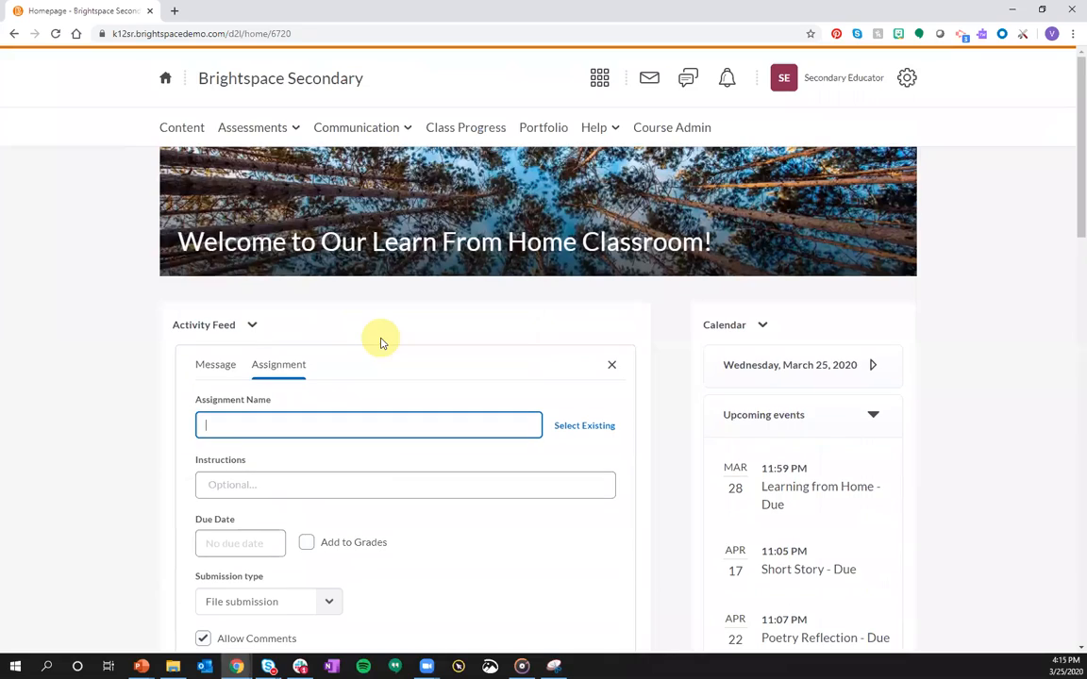
# - Create a new assignment from the course's Assignments list and name it "Creative Writing Prompt"
pyautogui.click(296, 126)
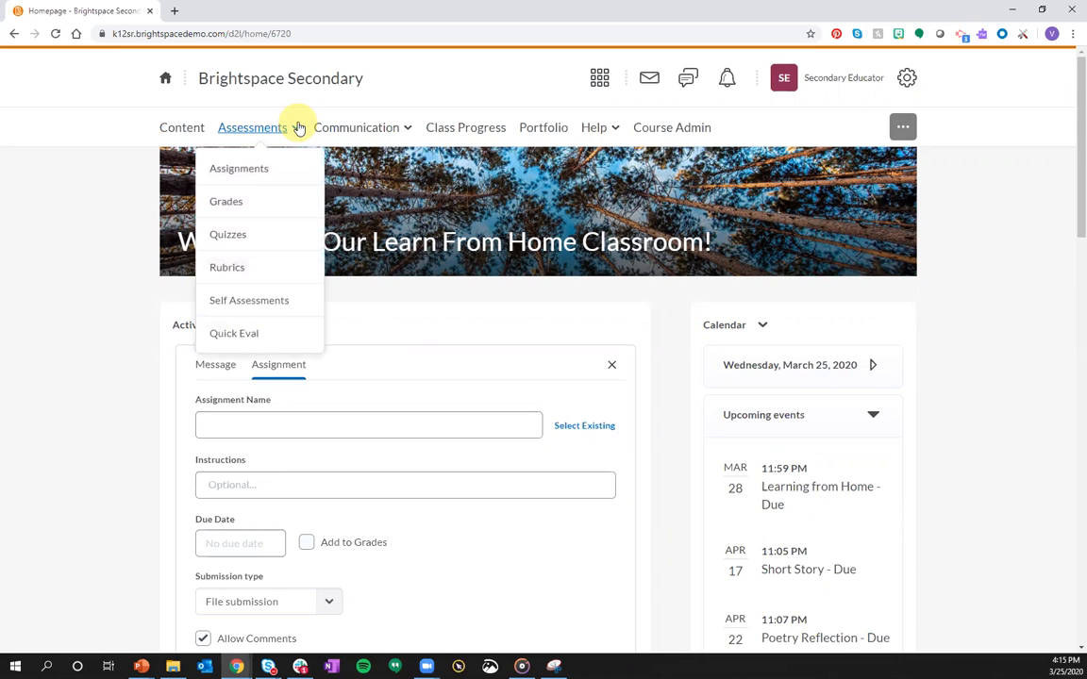
pyautogui.click(267, 171)
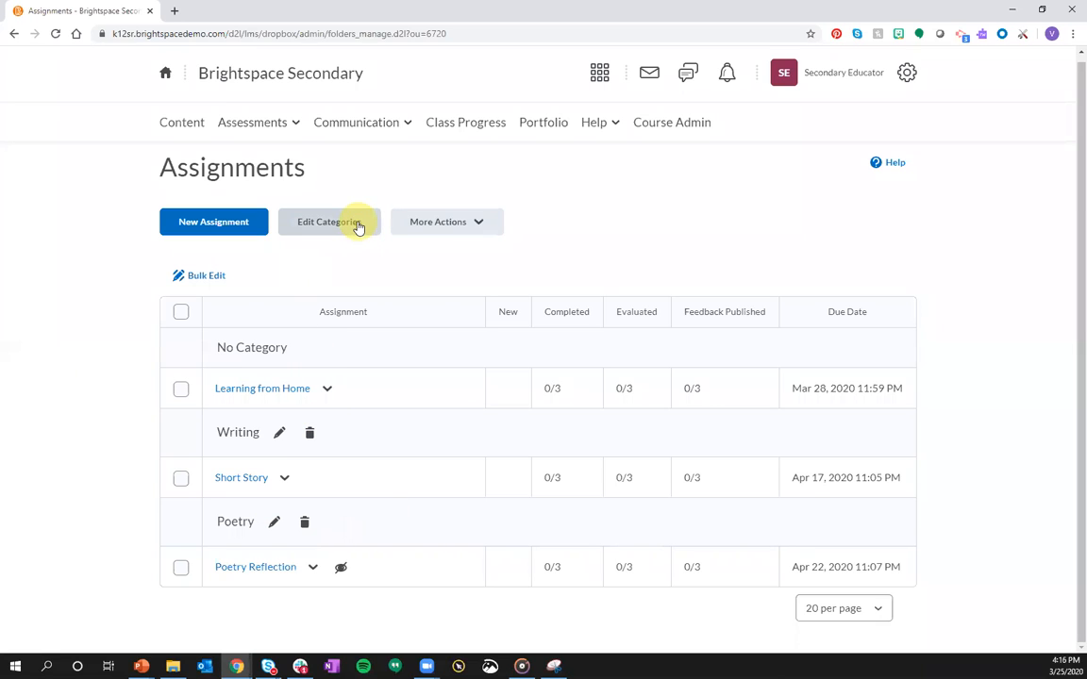
pyautogui.click(218, 227)
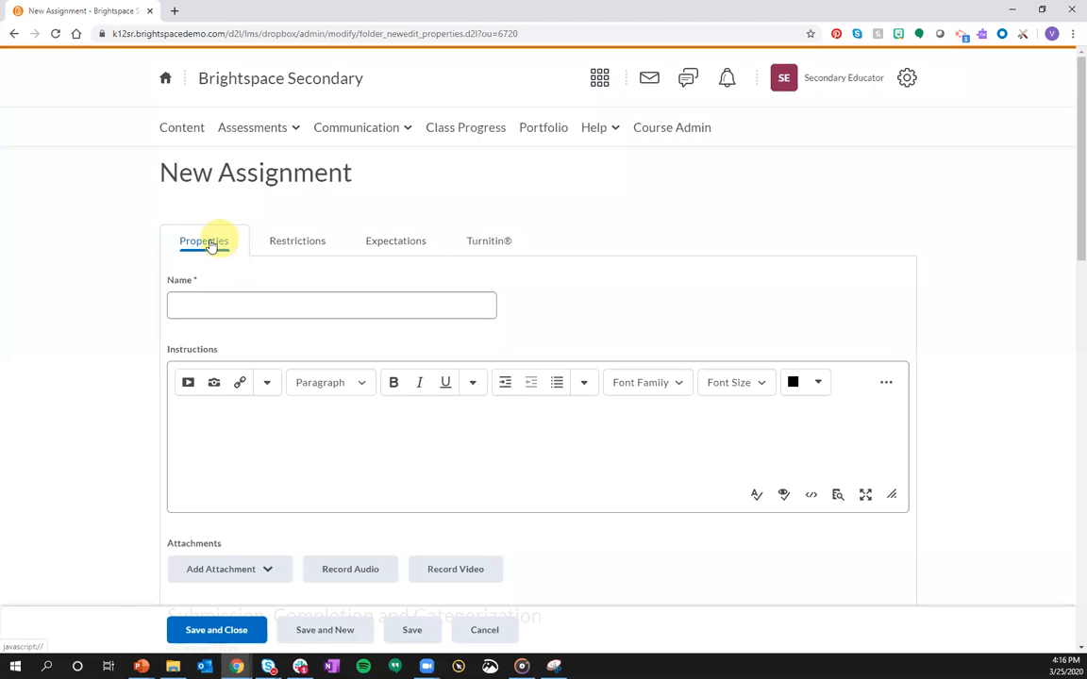
pyautogui.click(272, 300)
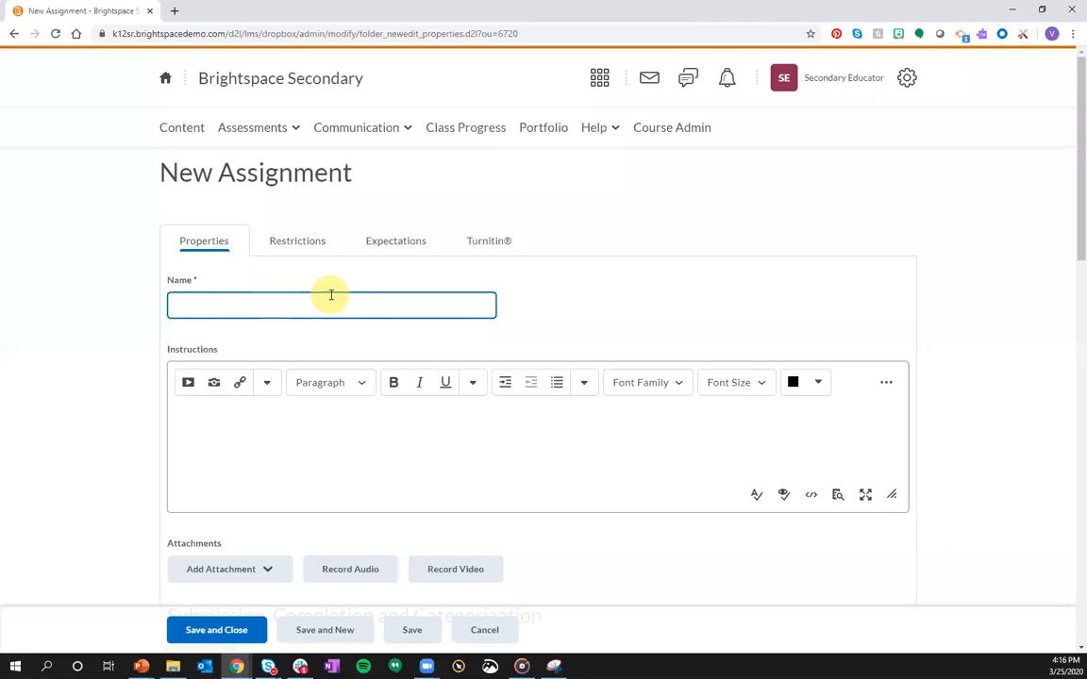
pyautogui.write('Creative Writing Prompt')
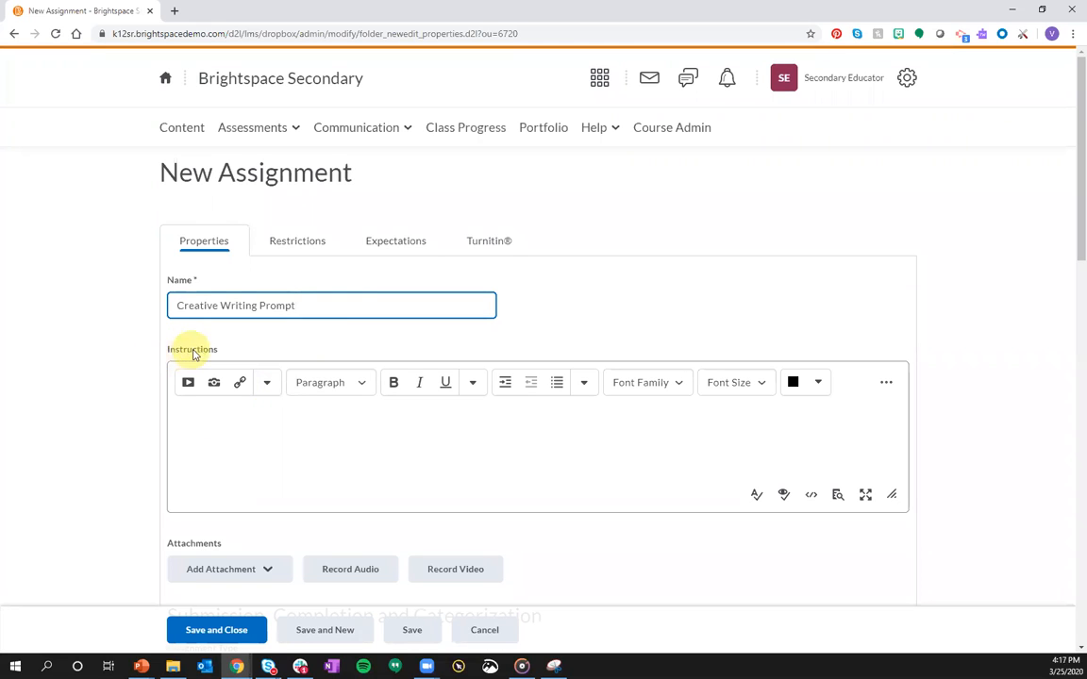
# - Enter the instructions "Today, we are going to do some Creative Writing!" and start a bulleted list on the line below
pyautogui.click(280, 419)
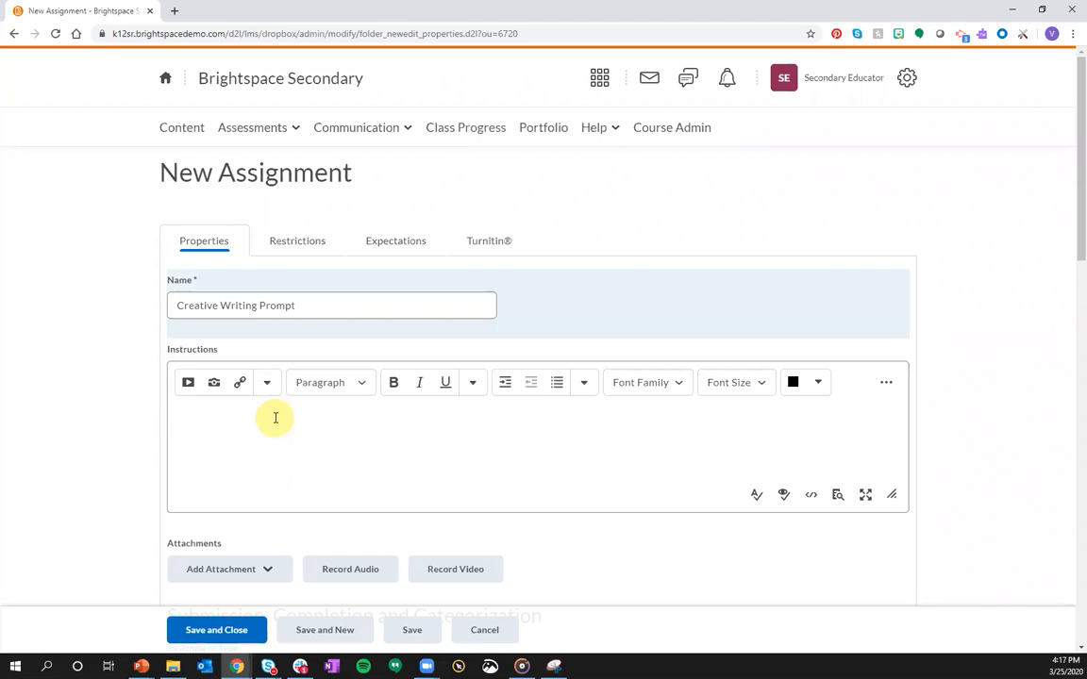
pyautogui.write('Today')
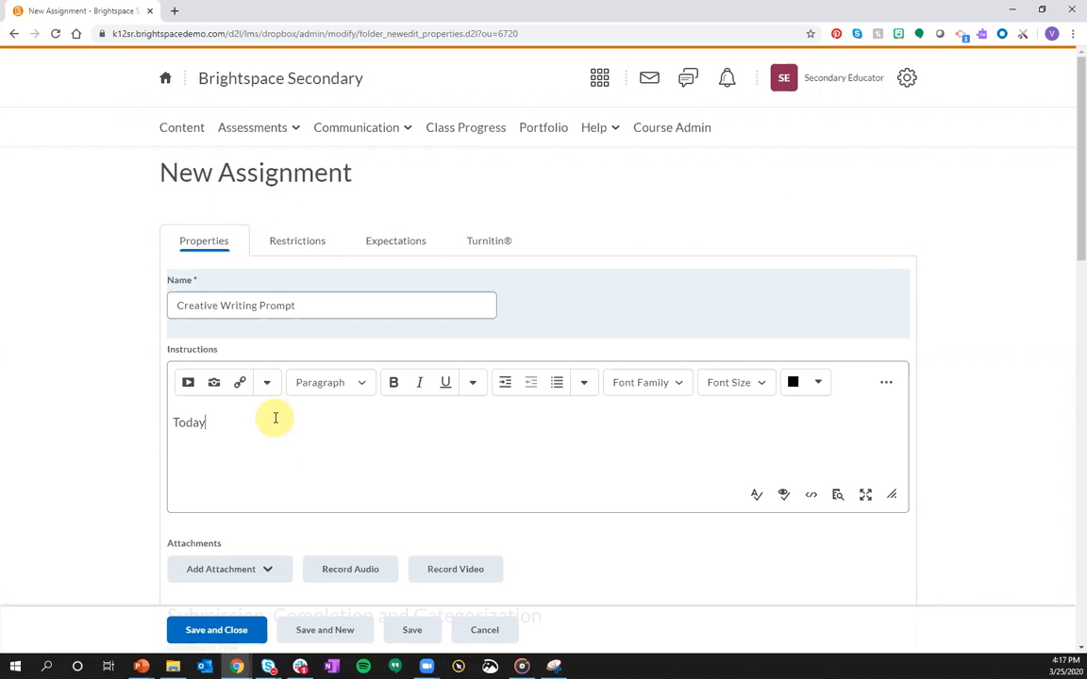
pyautogui.write(', we are going to do ')
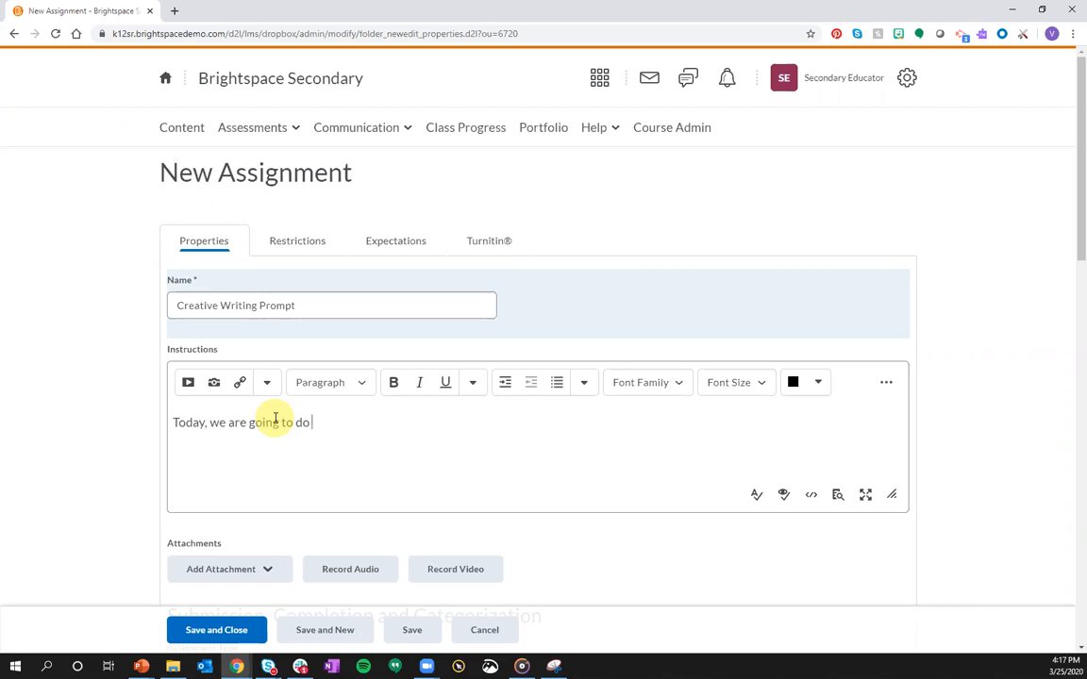
pyautogui.write('some Creative Writing!')
pyautogui.press('Return')
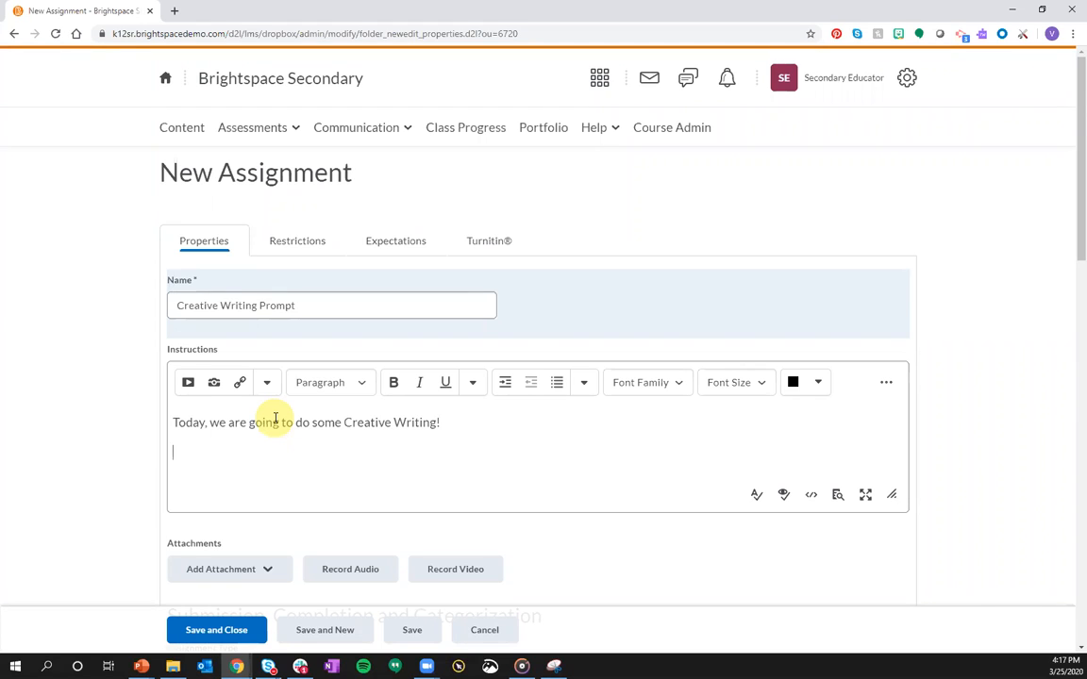
pyautogui.click(560, 391)
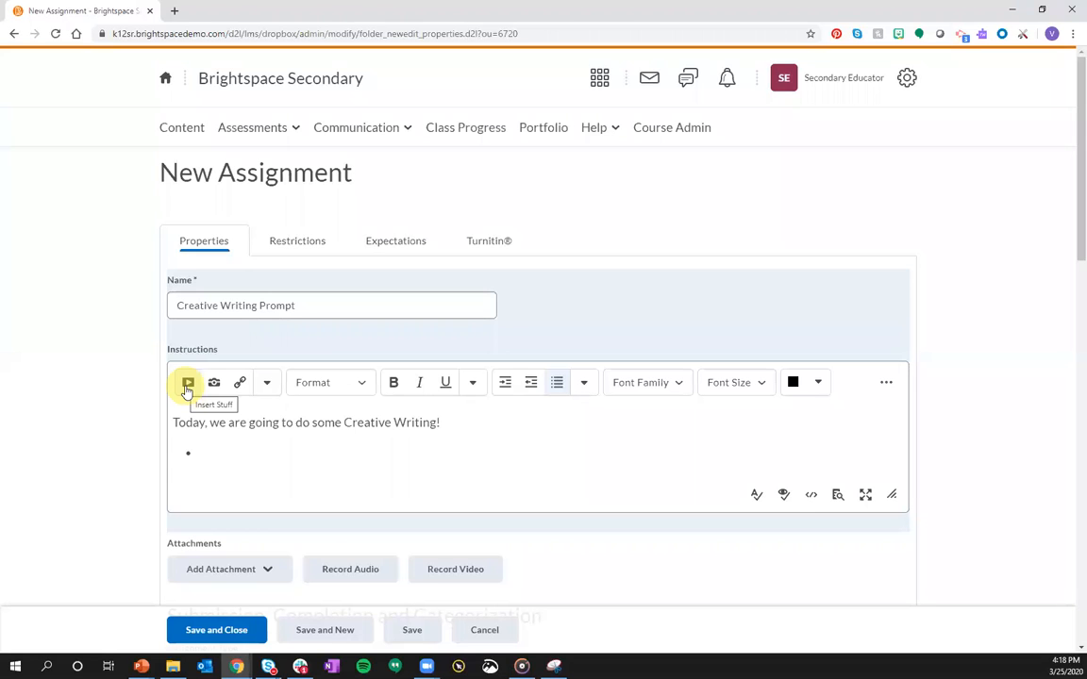
pyautogui.click(186, 386)
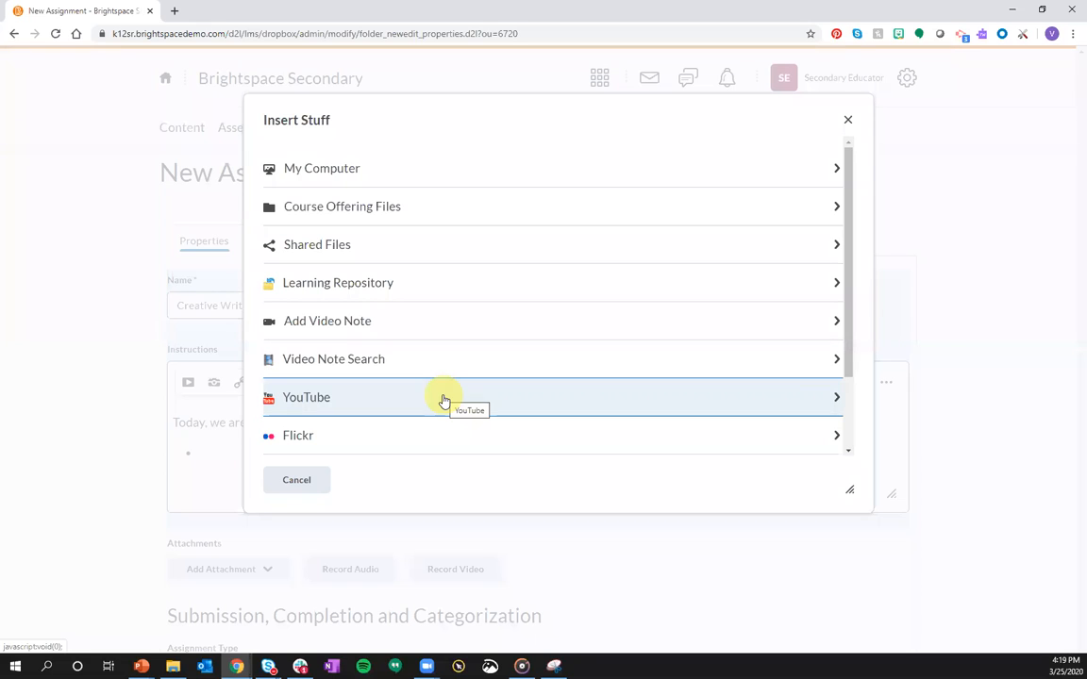
pyautogui.click(410, 331)
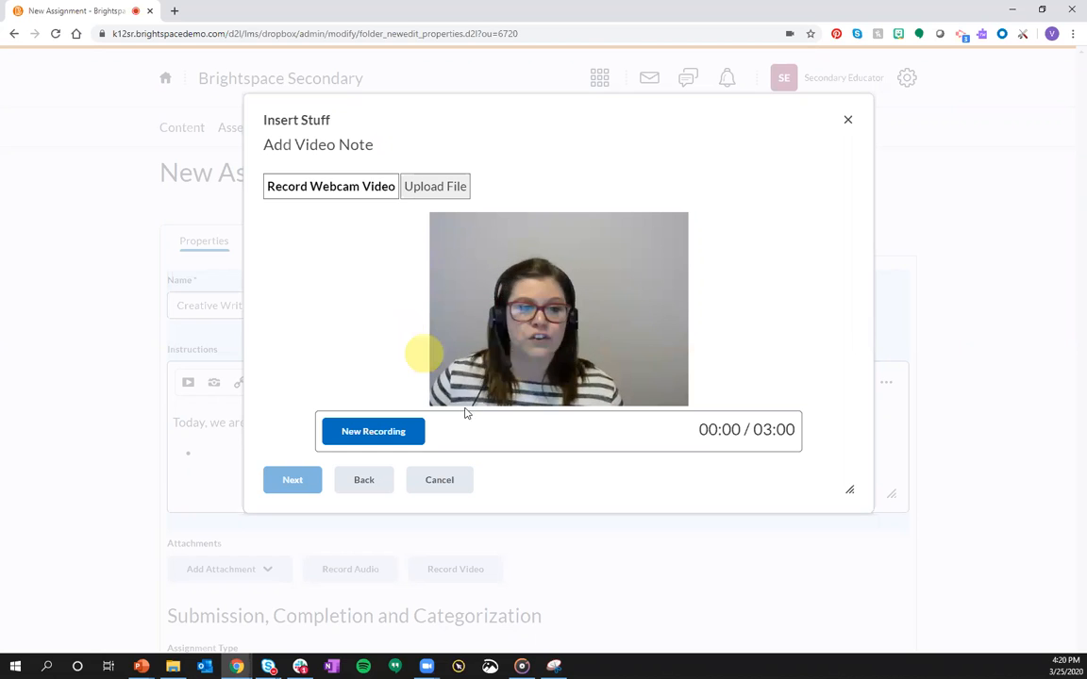
pyautogui.click(441, 480)
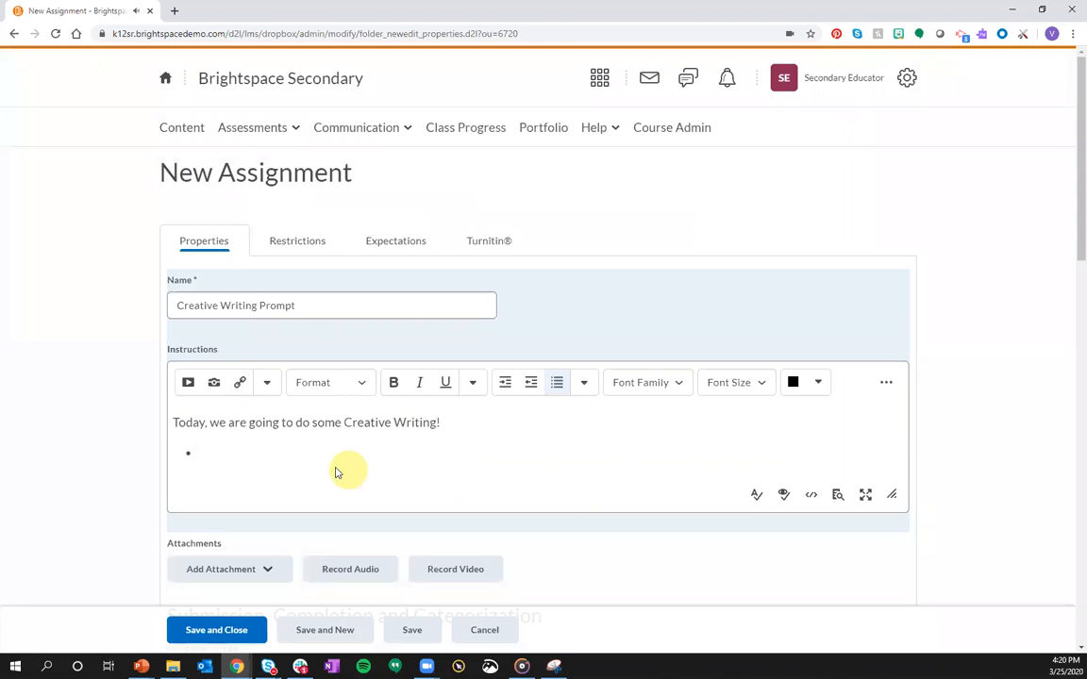
# - Examine the attachment sources and the submission types offered for the assignment
pyautogui.scroll(-2, 250, 434)
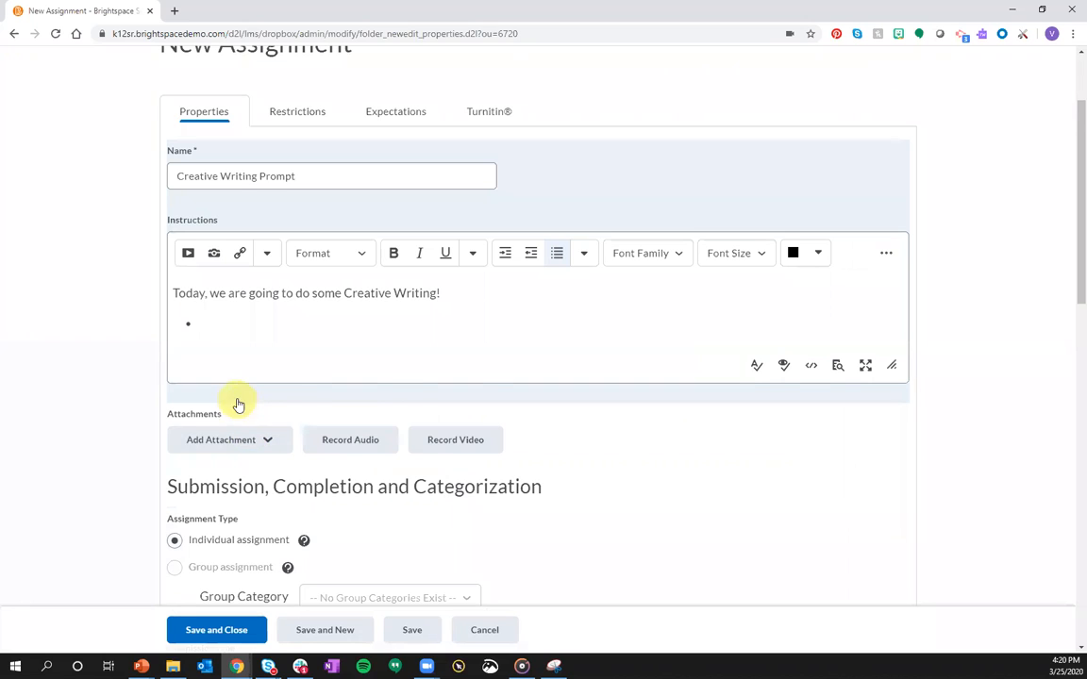
pyautogui.scroll(-1, 235, 403)
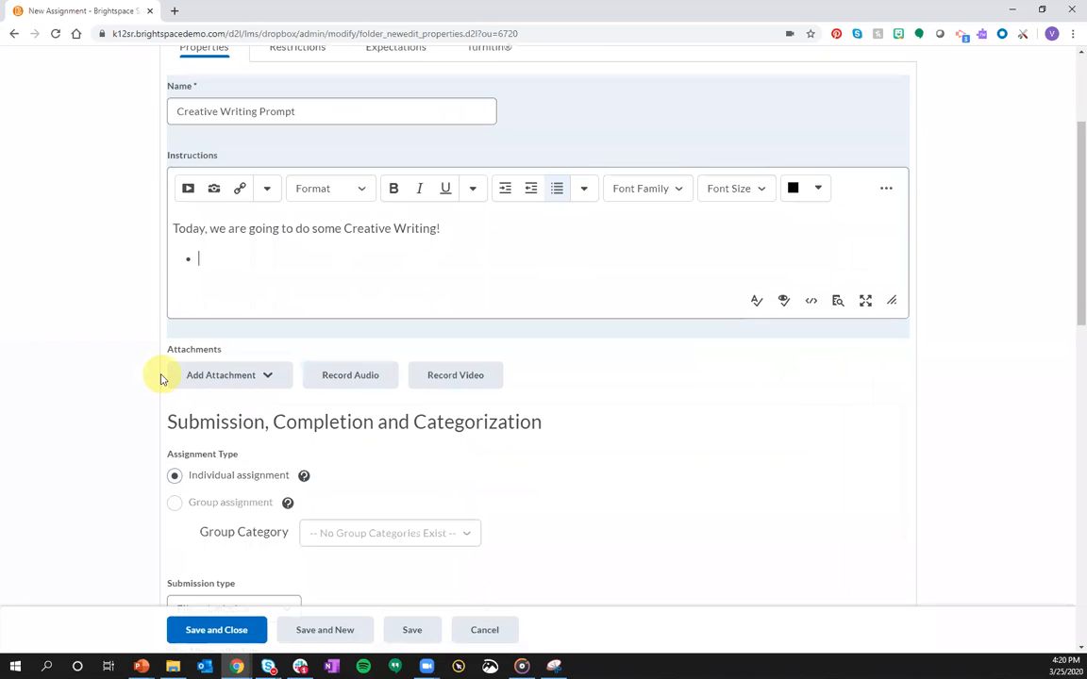
pyautogui.click(269, 377)
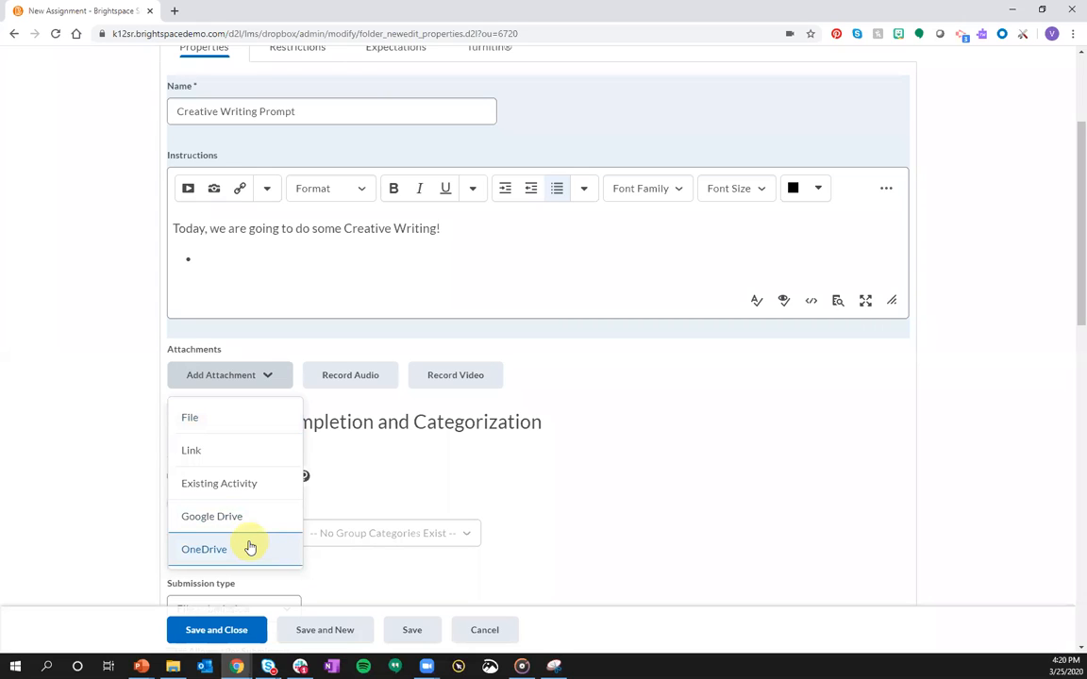
pyautogui.click(531, 475)
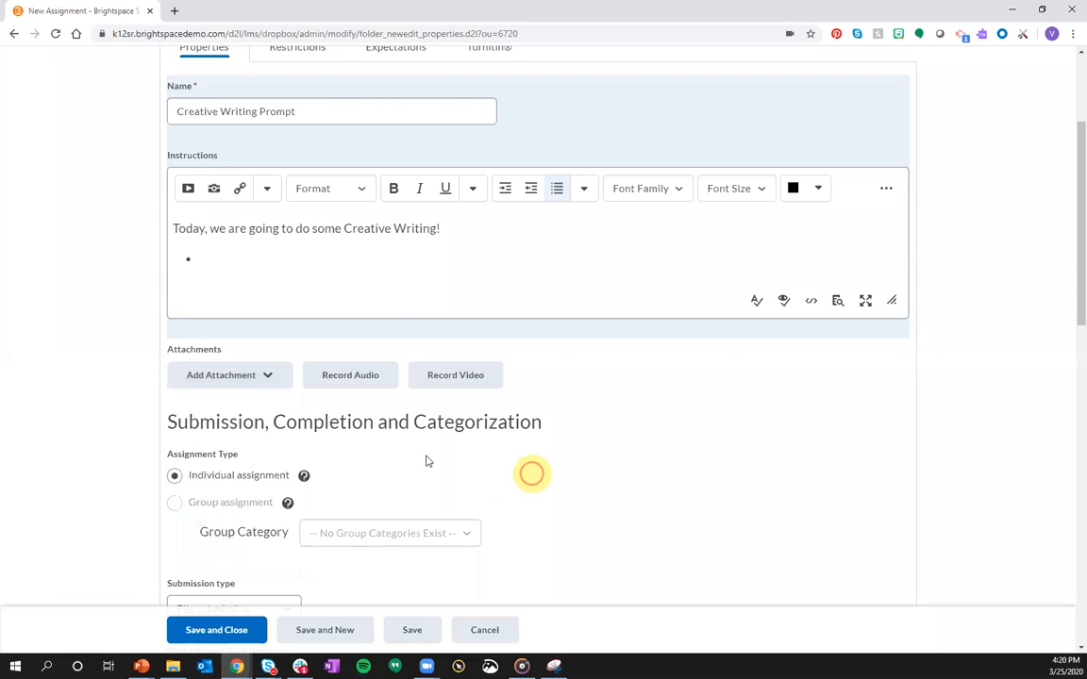
pyautogui.scroll(-2, 396, 368)
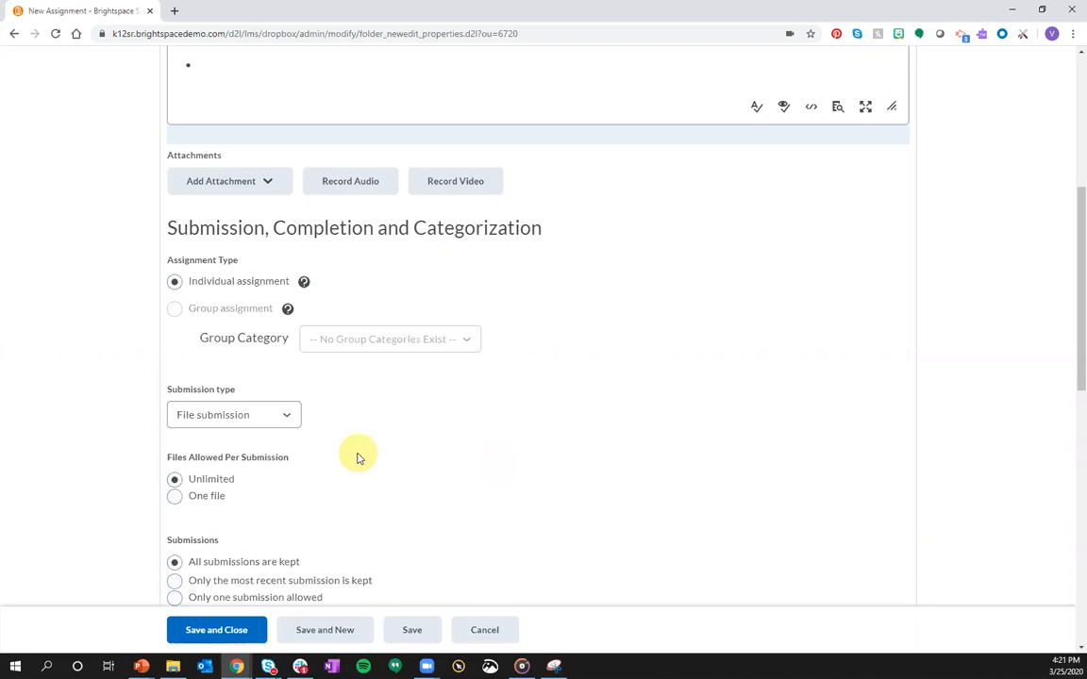
pyautogui.scroll(-1, 340, 405)
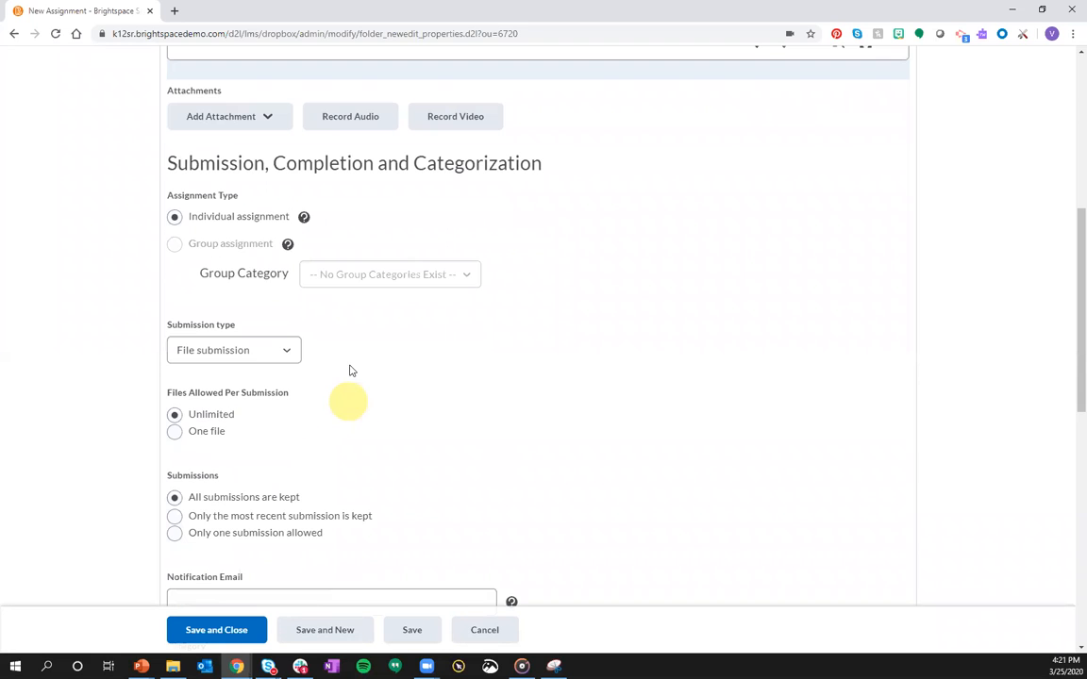
pyautogui.click(287, 353)
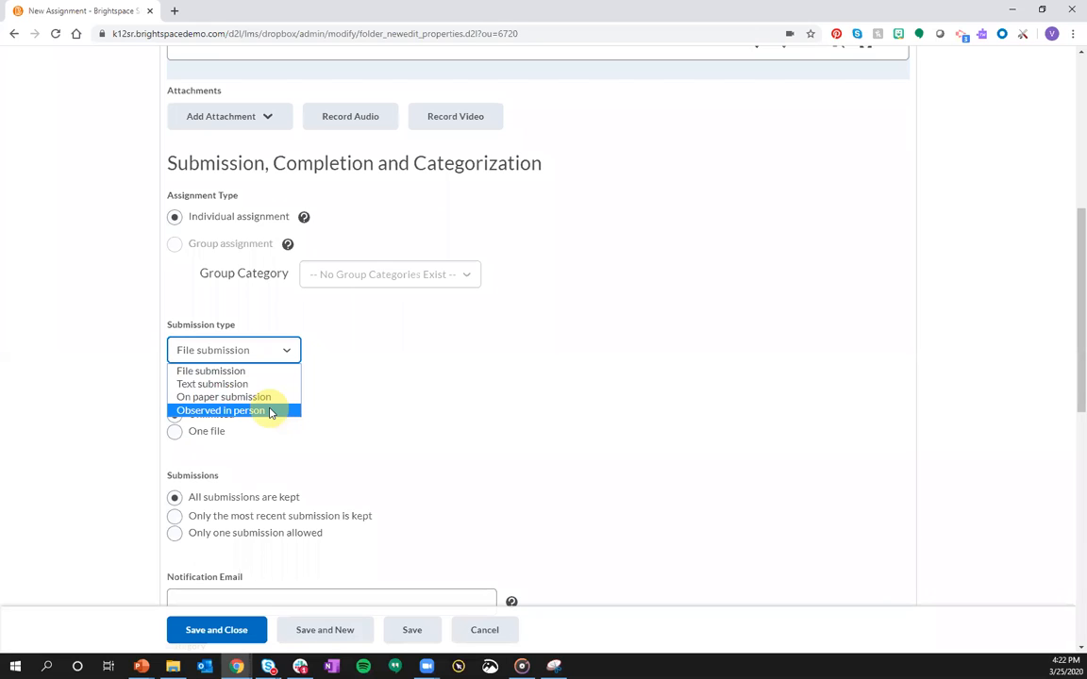
# - Place the assignment in the Writing category and set its maximum score to 50
pyautogui.scroll(-7, 405, 368)
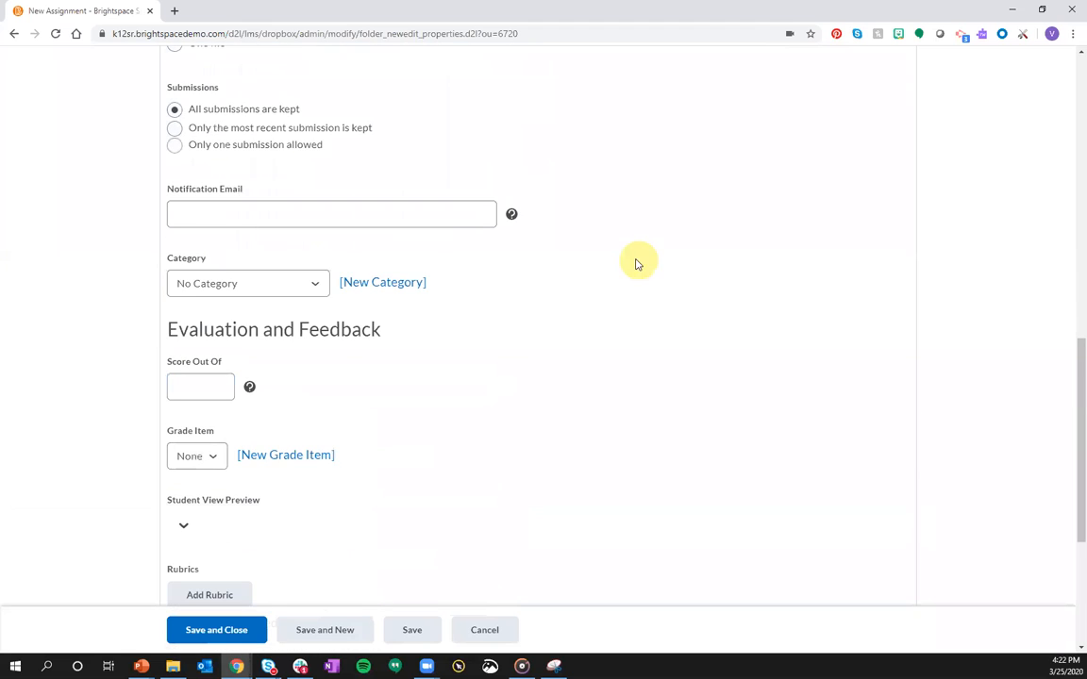
pyautogui.click(315, 283)
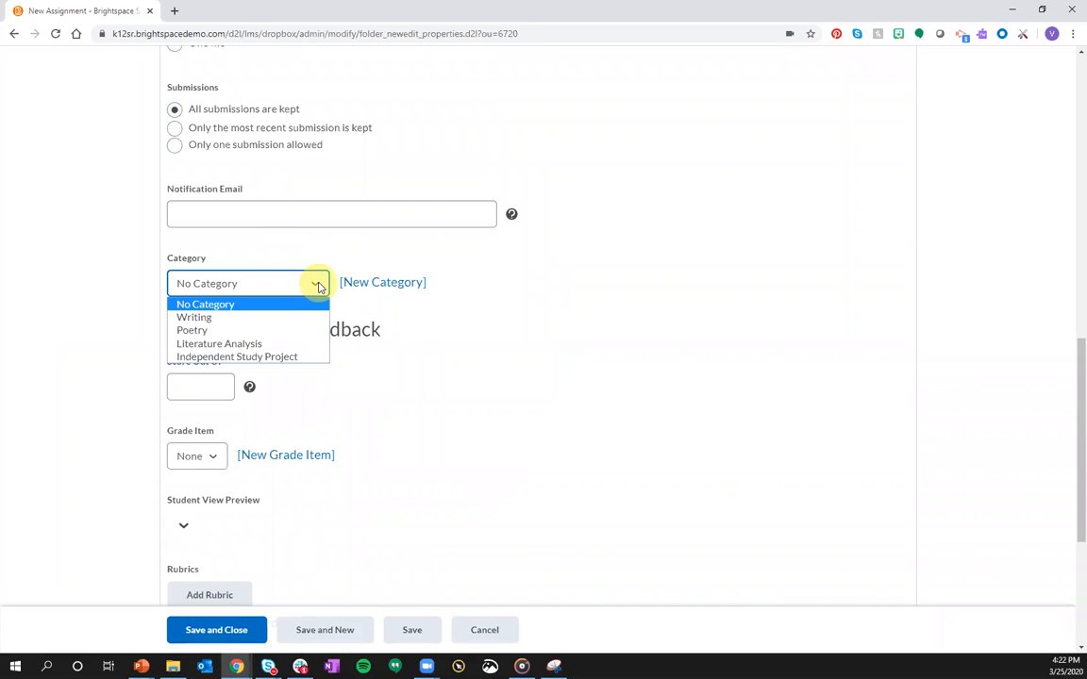
pyautogui.click(286, 321)
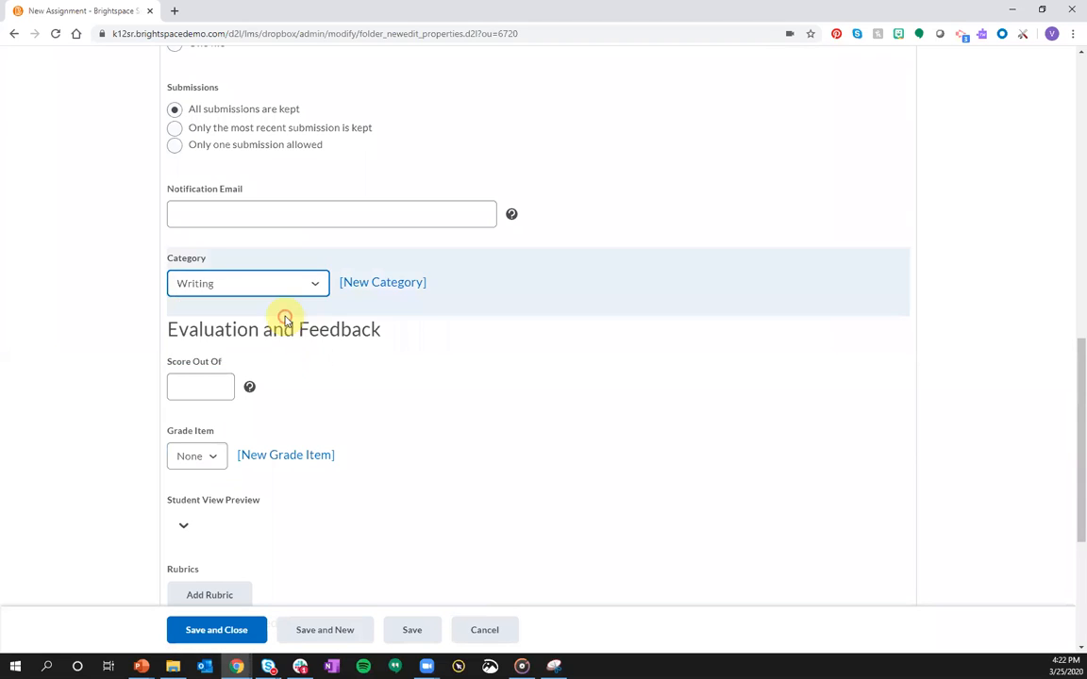
pyautogui.click(402, 284)
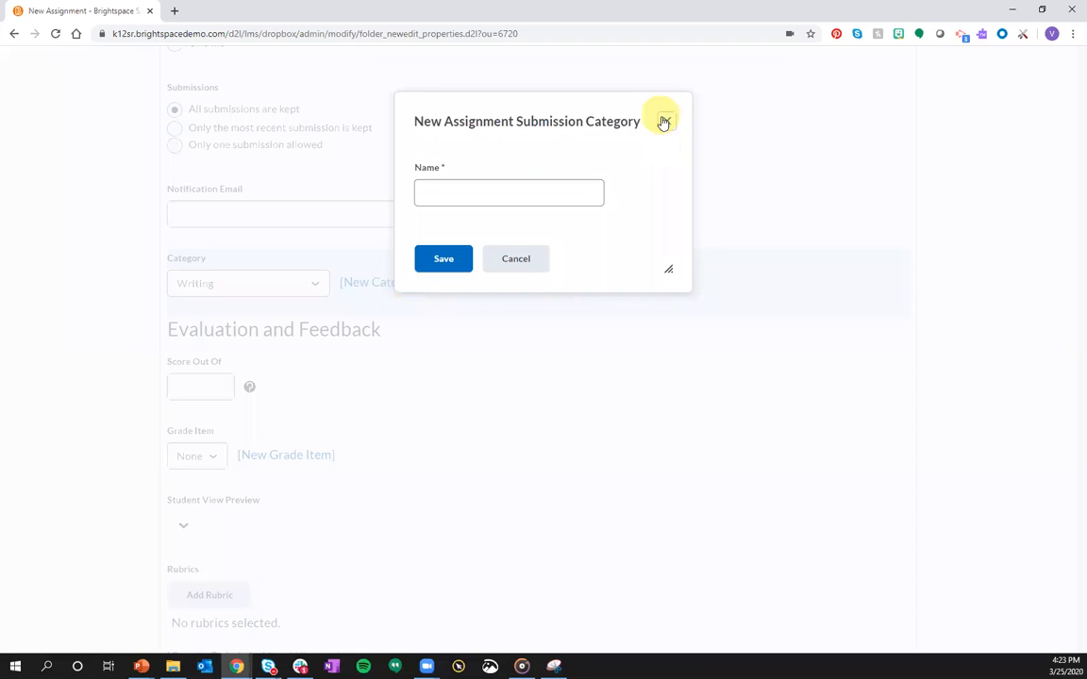
pyautogui.click(664, 123)
pyautogui.click(211, 381)
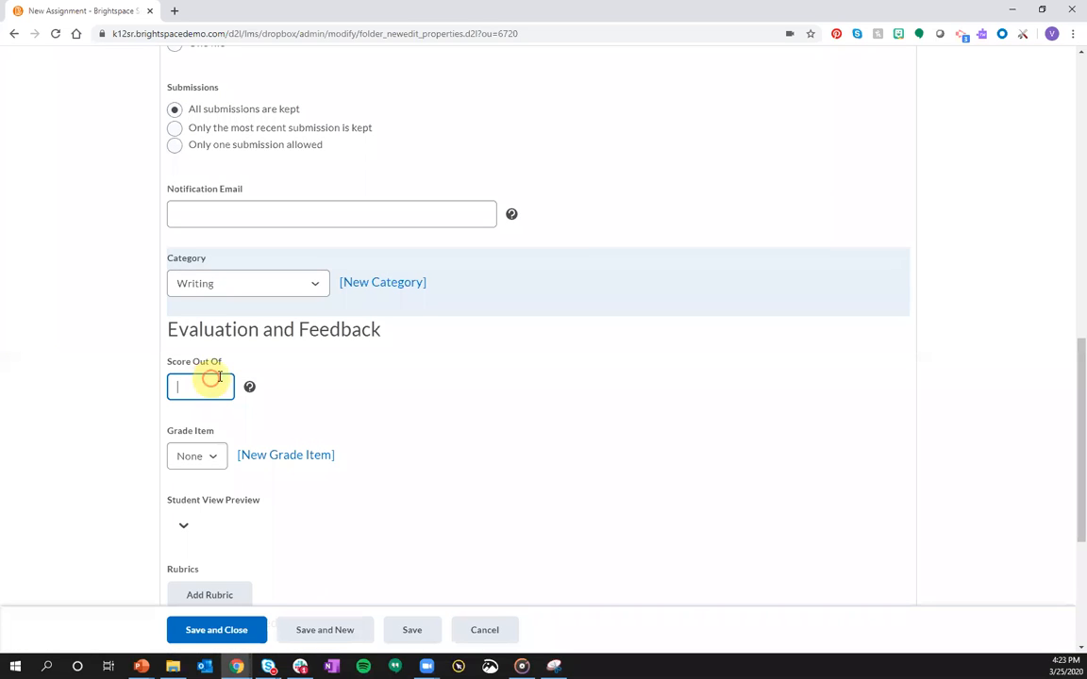
pyautogui.write('50')
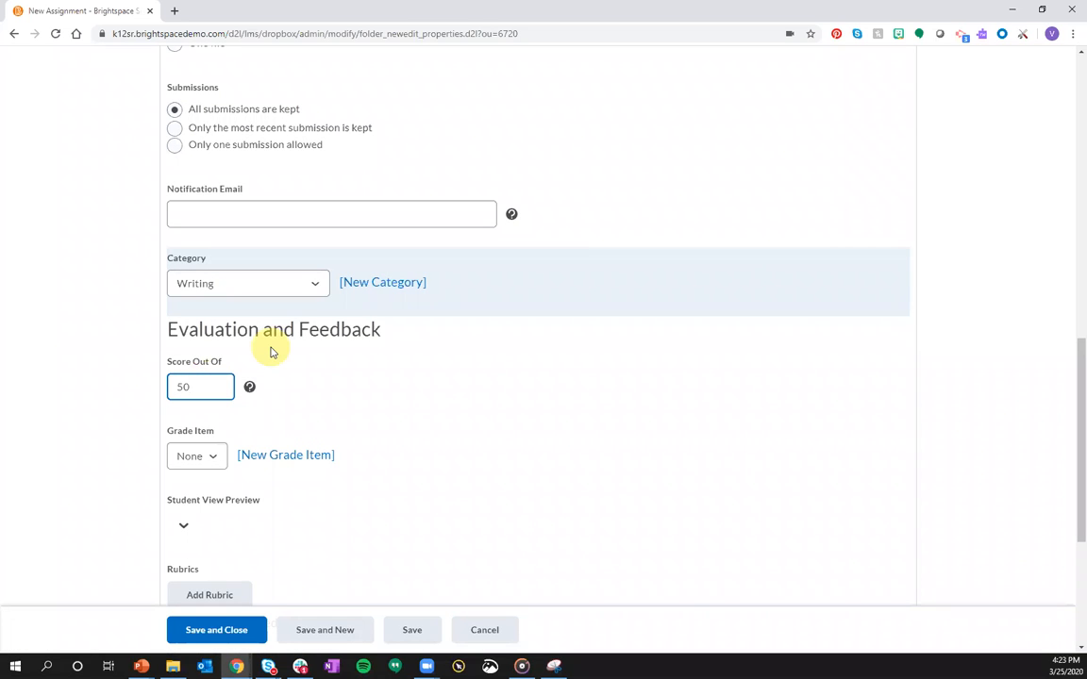
pyautogui.scroll(-2, 429, 403)
pyautogui.scroll(-1, 429, 403)
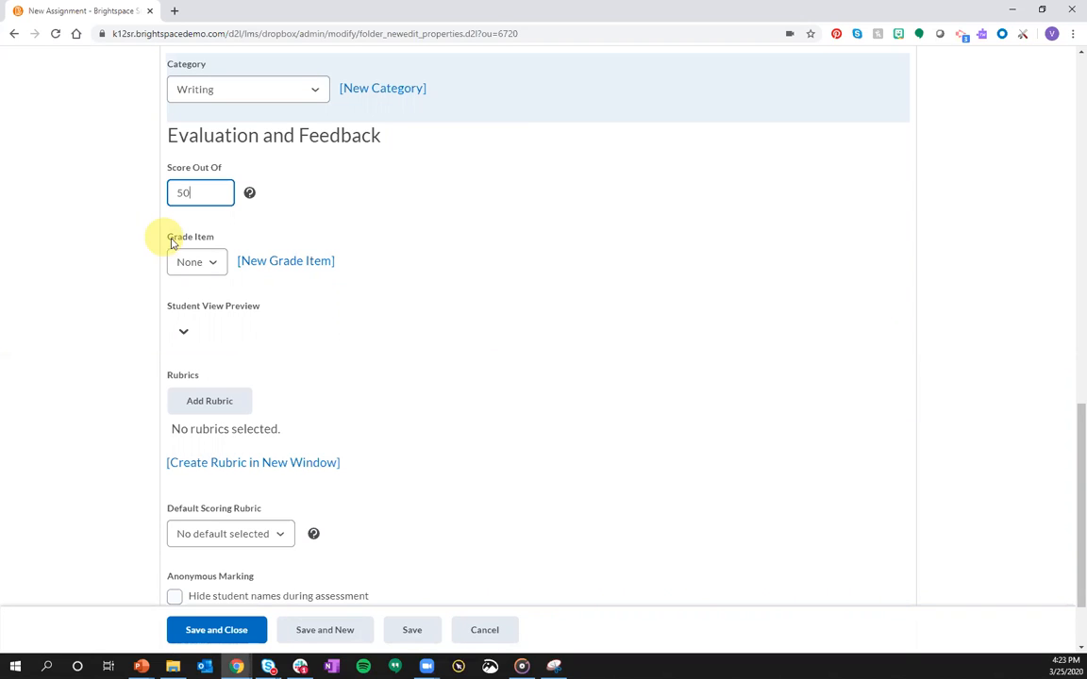
pyautogui.scroll(-2, 368, 281)
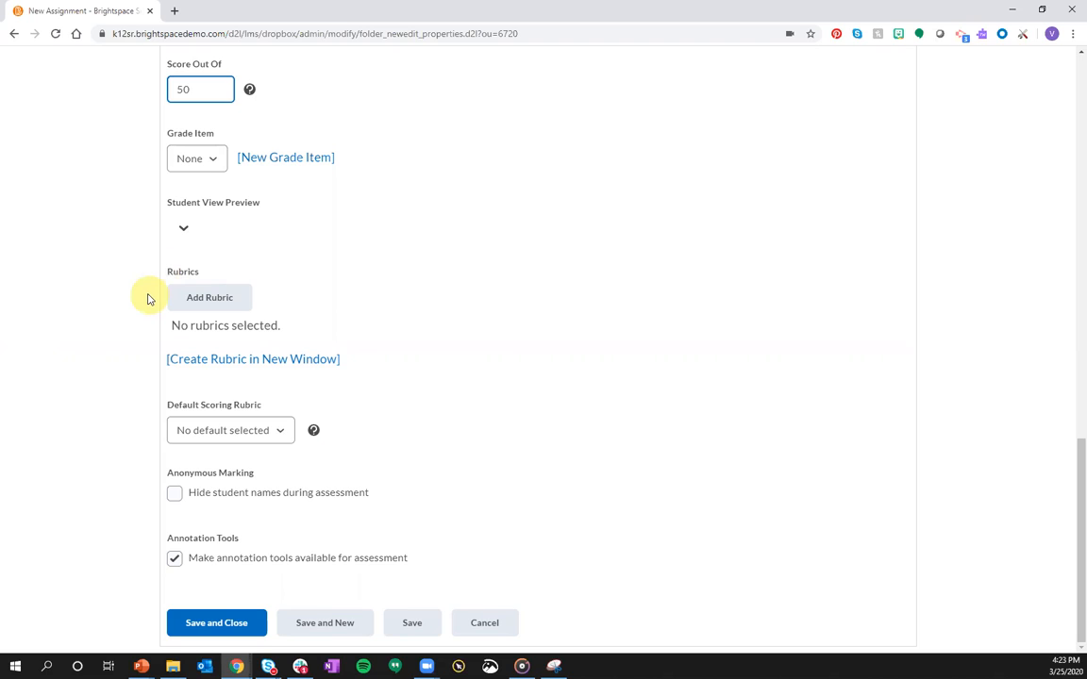
pyautogui.click(241, 300)
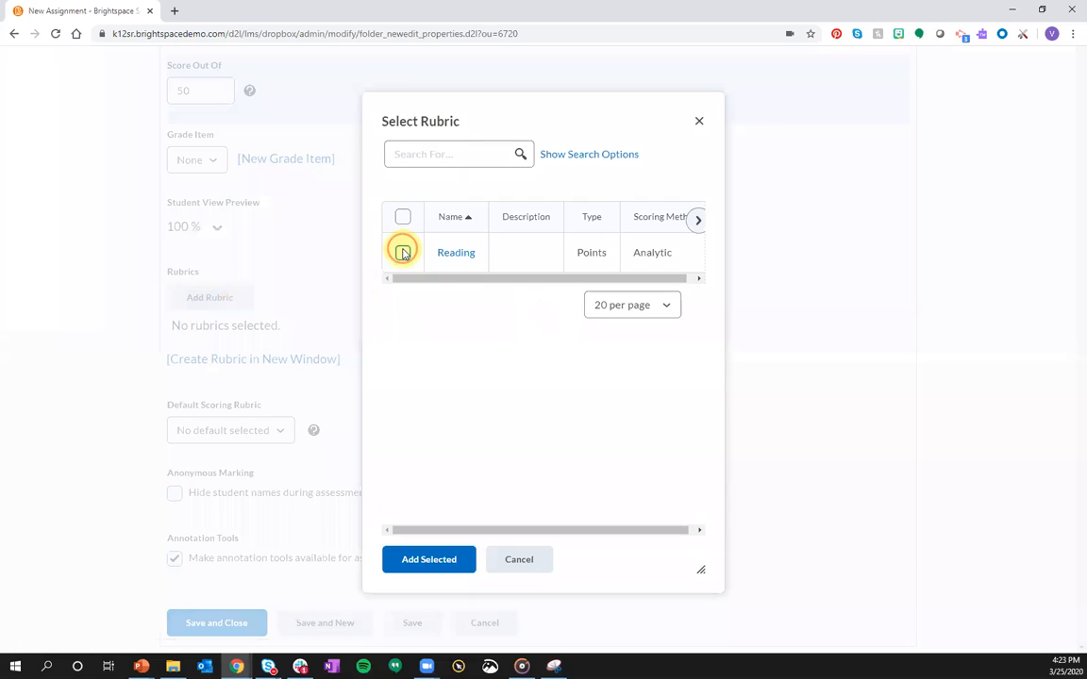
pyautogui.click(403, 252)
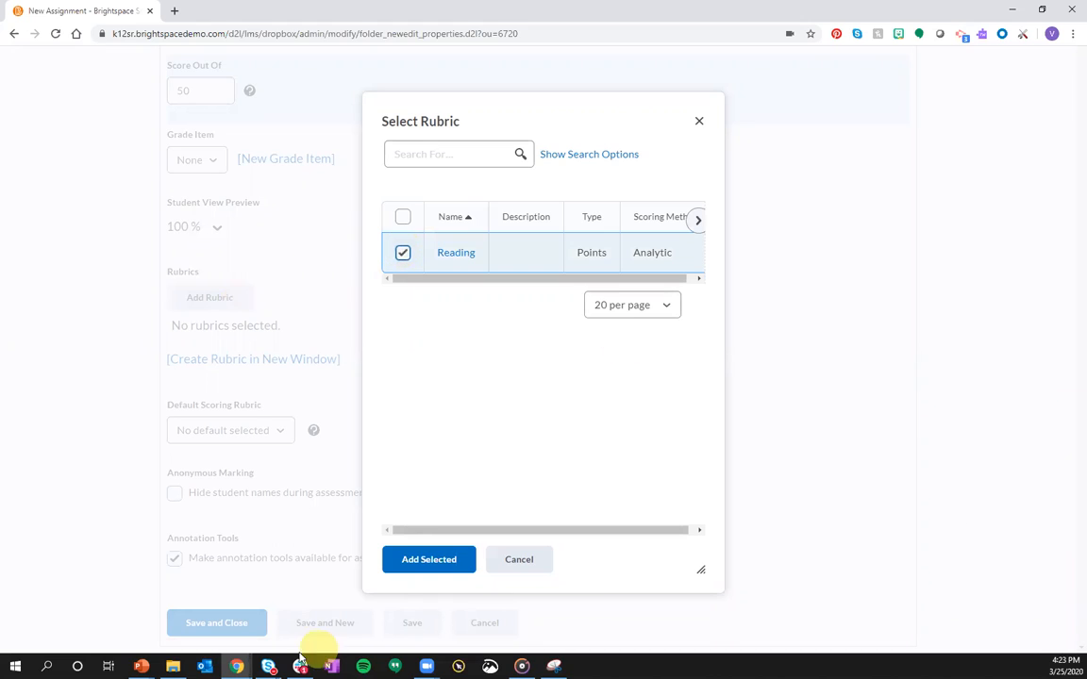
pyautogui.click(524, 566)
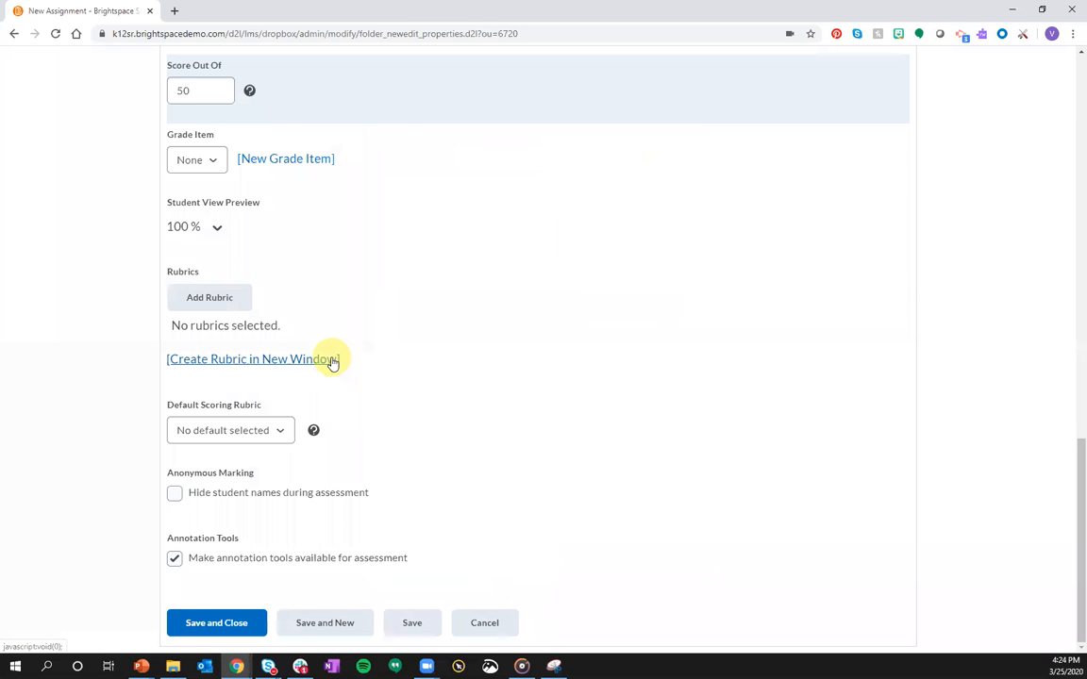
# - Set the Creative Writing Prompt's due date to 4/16/2020 and make the saved assignment visible to users
pyautogui.scroll(9, 331, 361)
pyautogui.scroll(3, 331, 361)
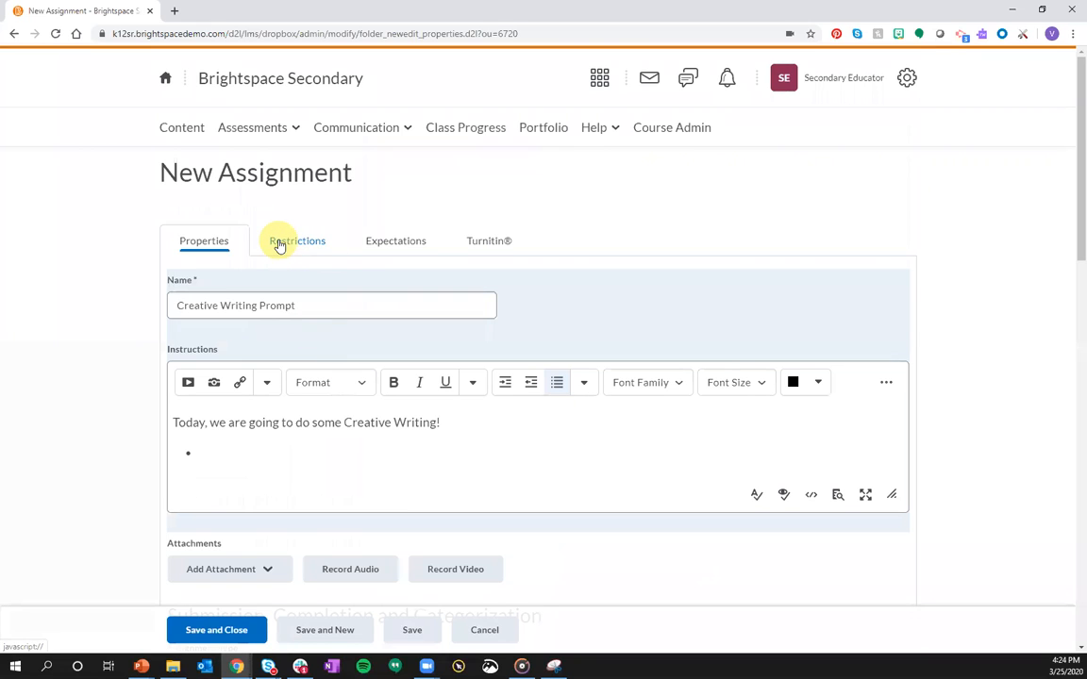
pyautogui.click(319, 245)
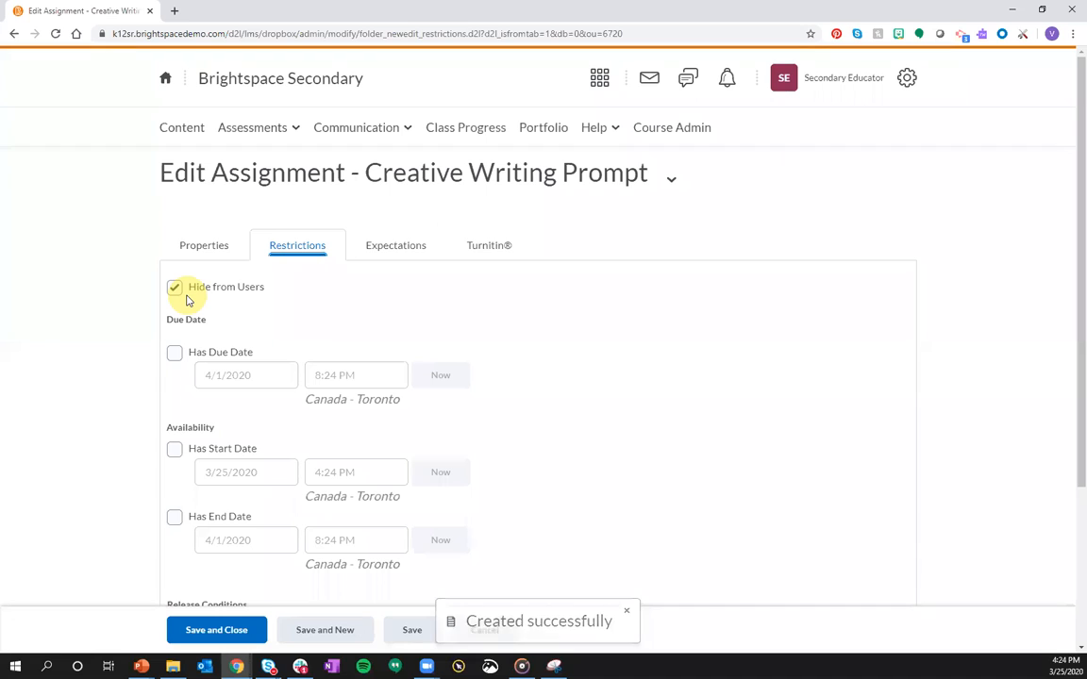
pyautogui.click(201, 354)
pyautogui.click(260, 374)
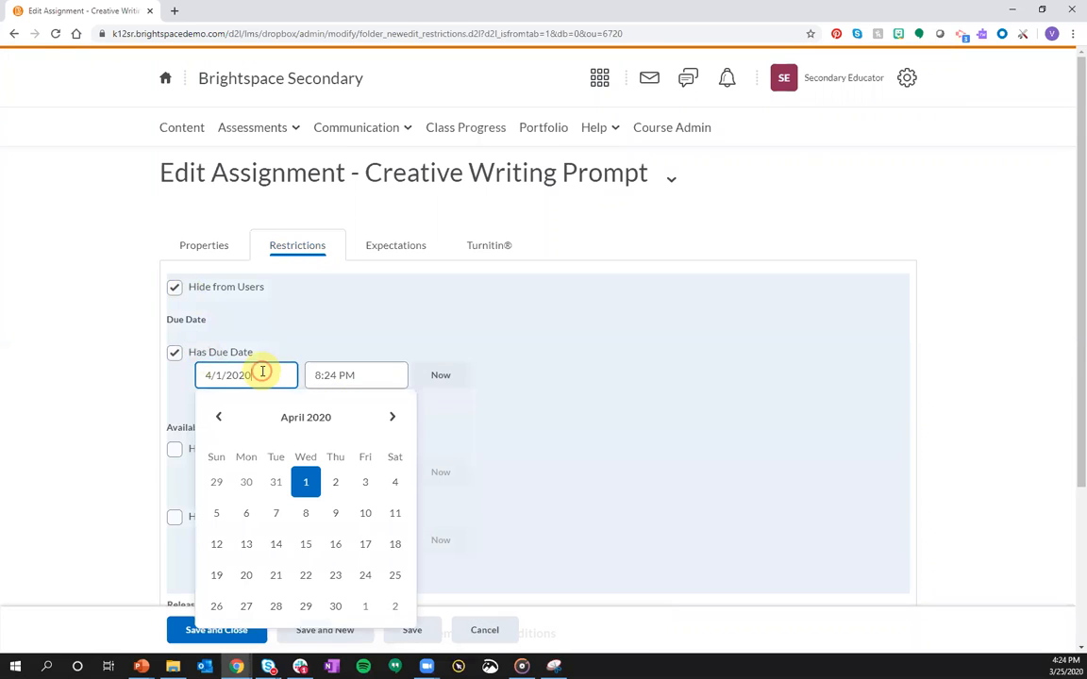
pyautogui.click(335, 545)
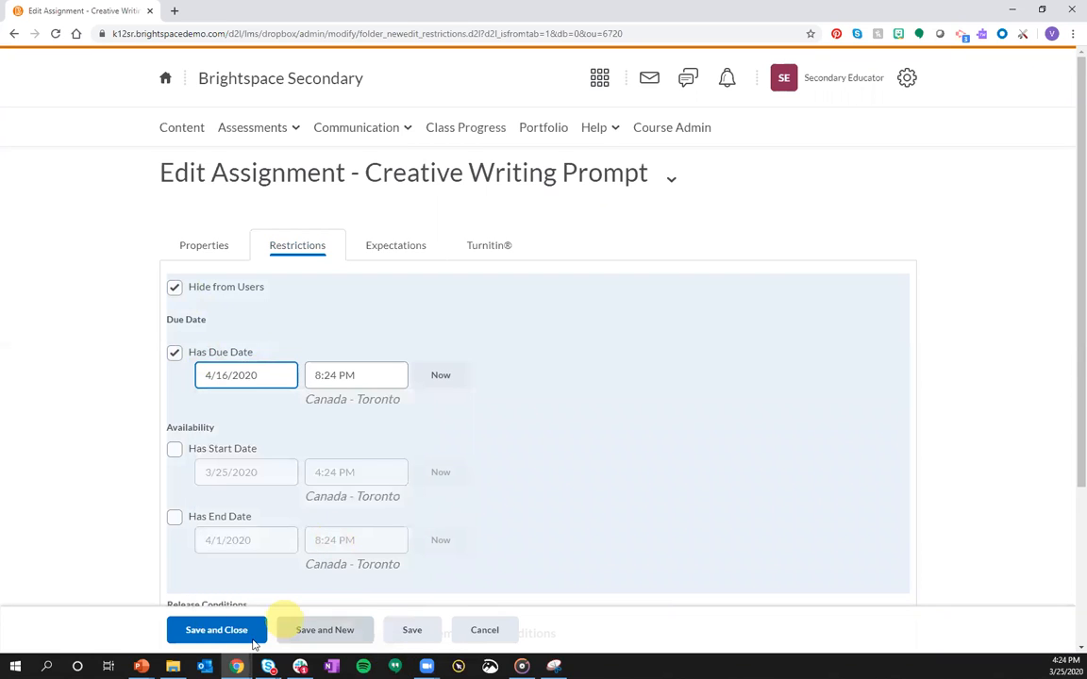
pyautogui.click(220, 631)
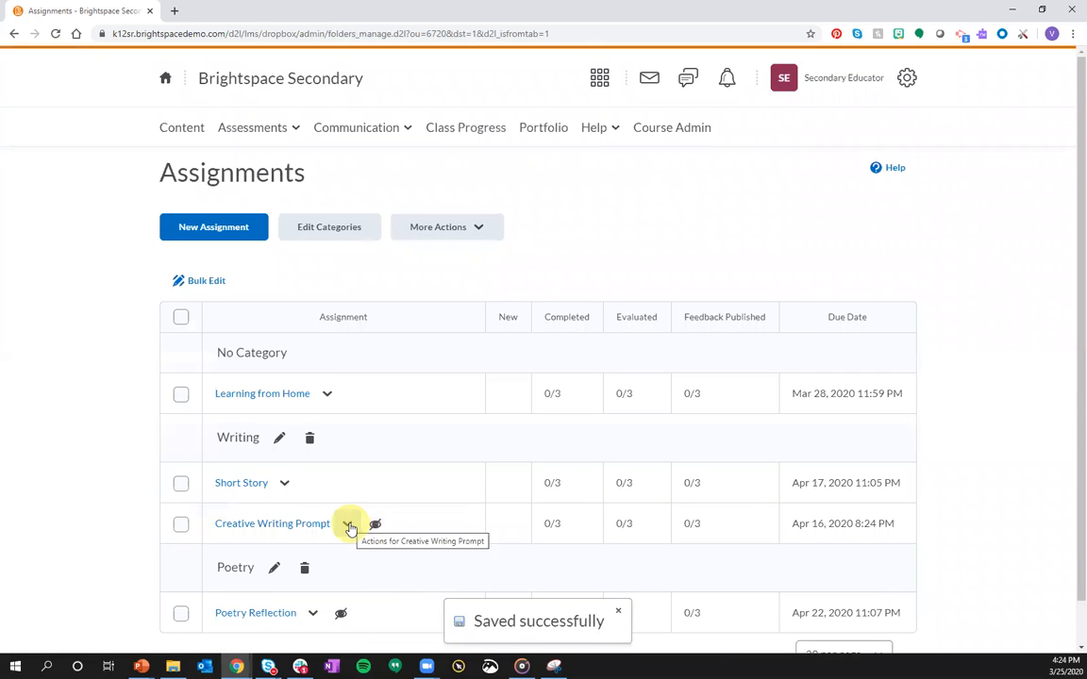
pyautogui.click(348, 525)
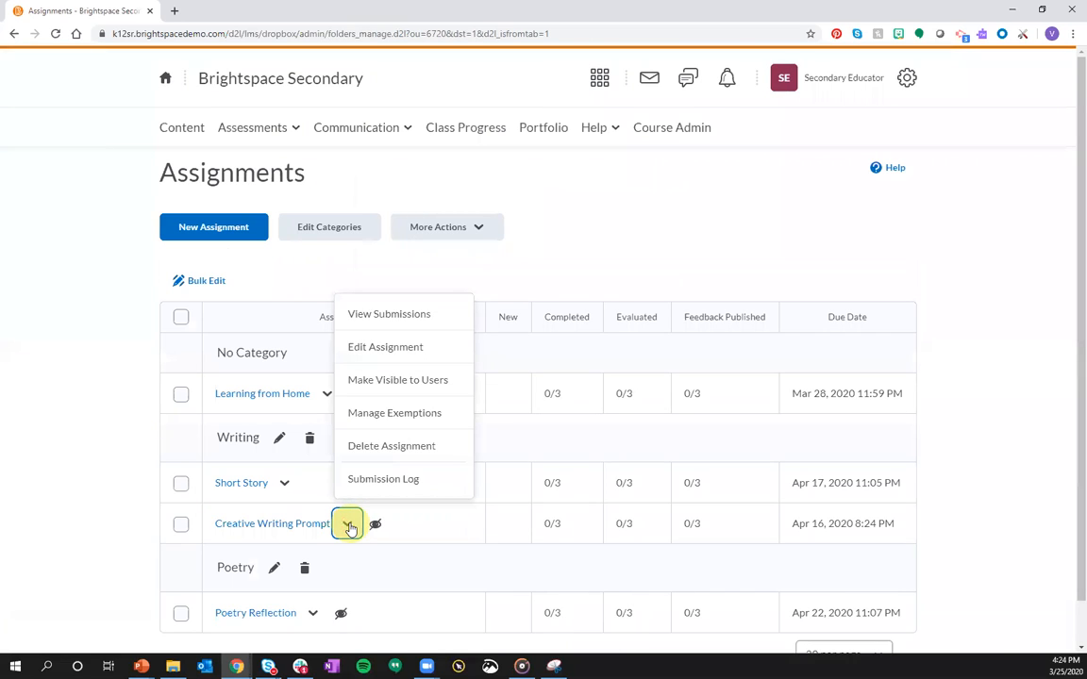
pyautogui.click(358, 382)
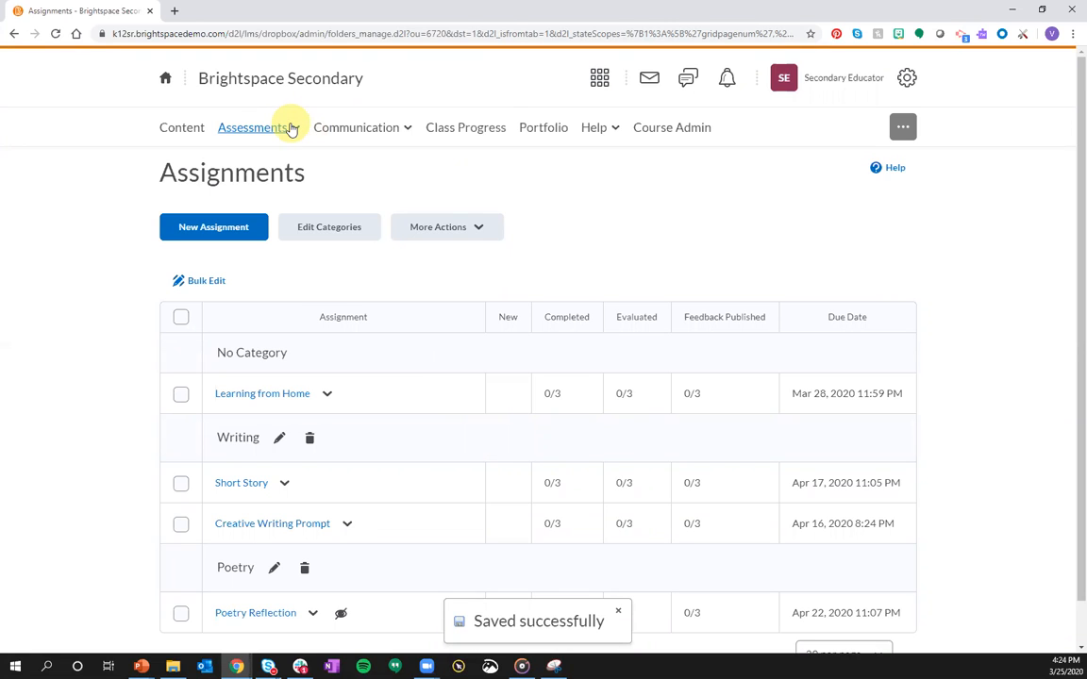
# - Create a new rubric from the course's Rubrics list and name it "Writing"
pyautogui.click(288, 129)
pyautogui.click(258, 268)
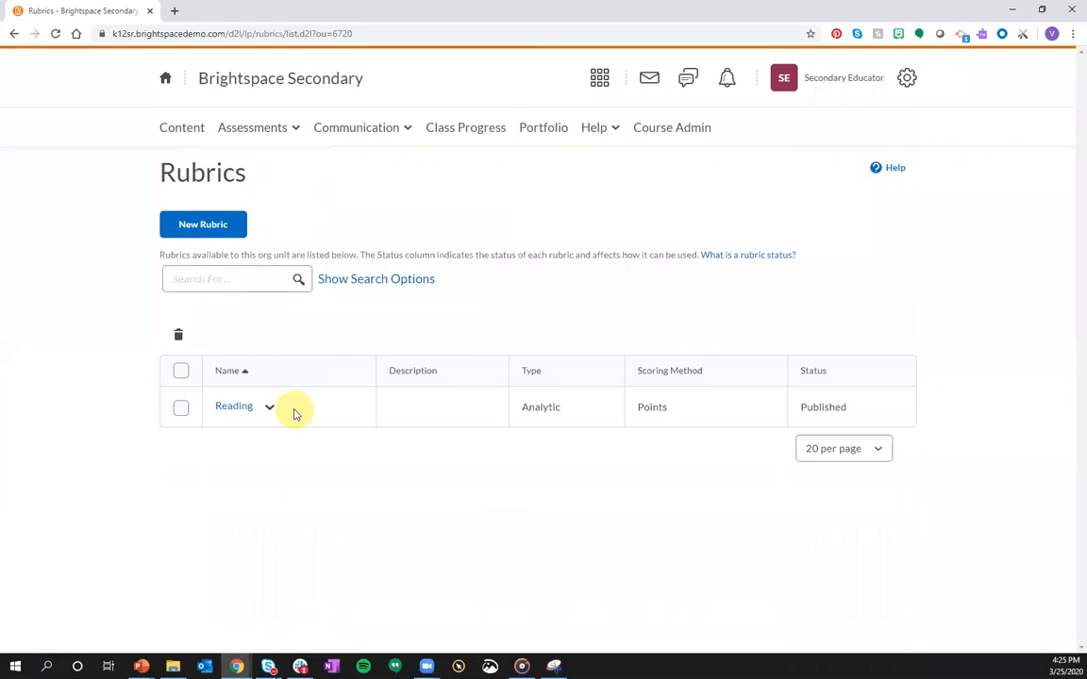
pyautogui.click(203, 228)
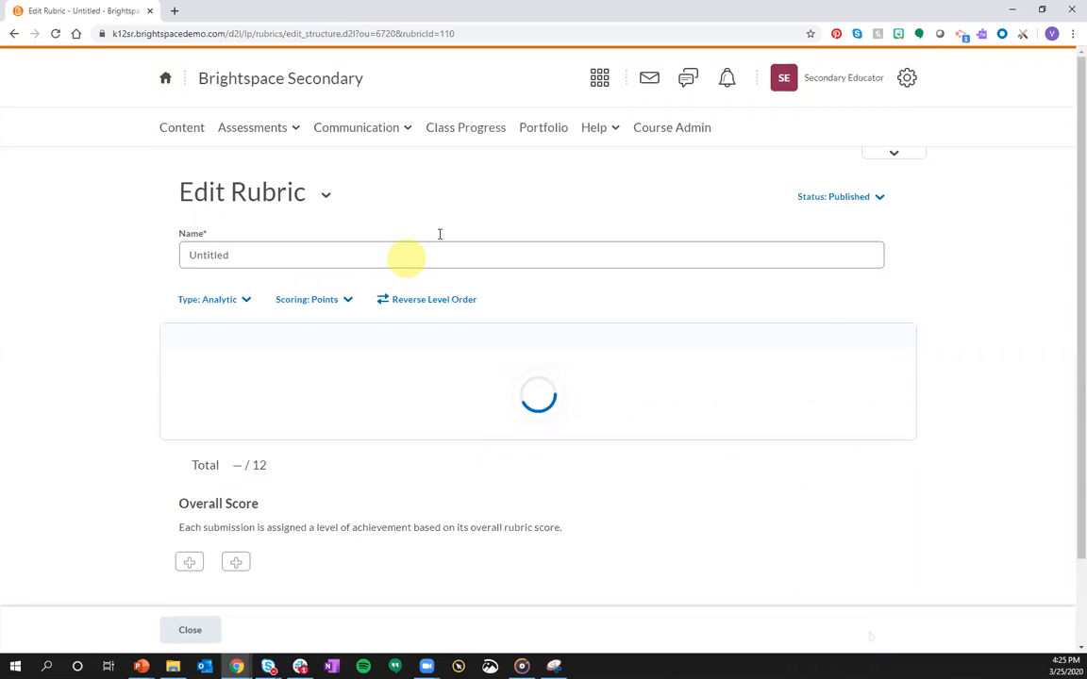
pyautogui.click(442, 242)
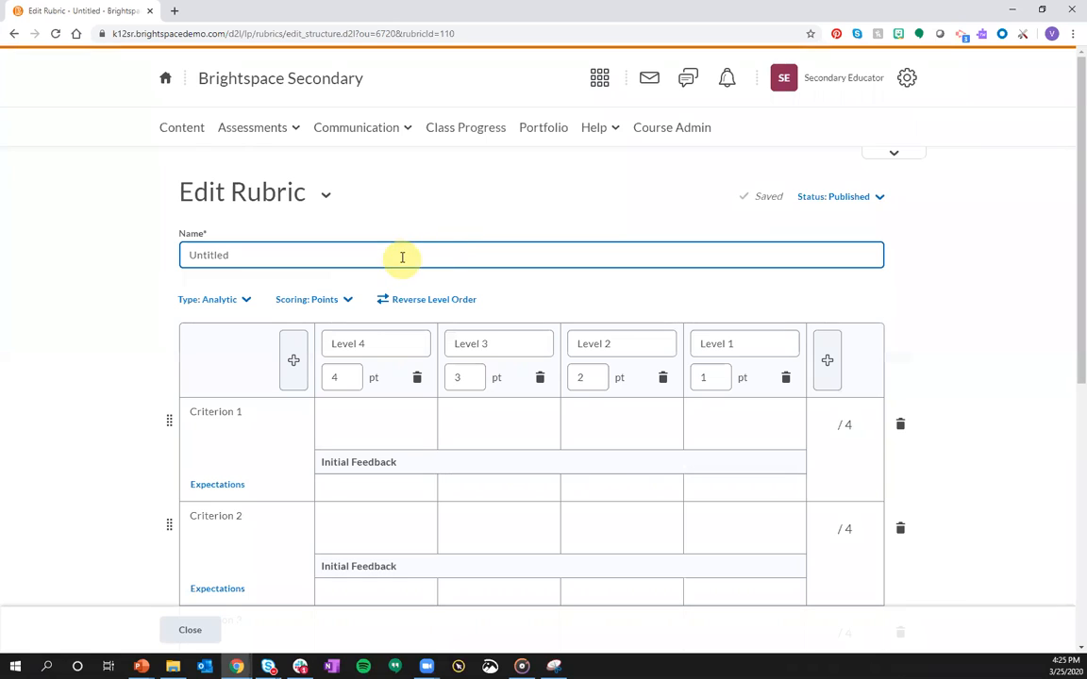
pyautogui.press('BackSpace')
pyautogui.press('BackSpace')
pyautogui.press('BackSpace')
pyautogui.press('BackSpace')
pyautogui.press('BackSpace')
pyautogui.press('BackSpace')
pyautogui.press('BackSpace')
pyautogui.write('Writing')
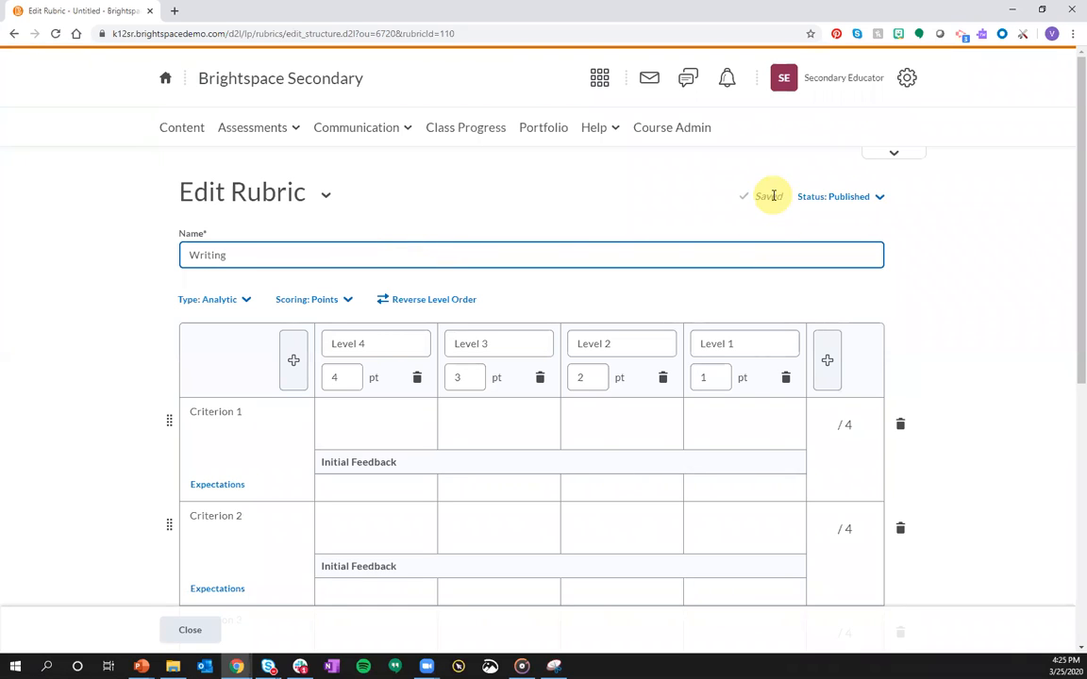
# - Examine the rubric's status, type and scoring options, and try out reversing the level order
pyautogui.click(879, 198)
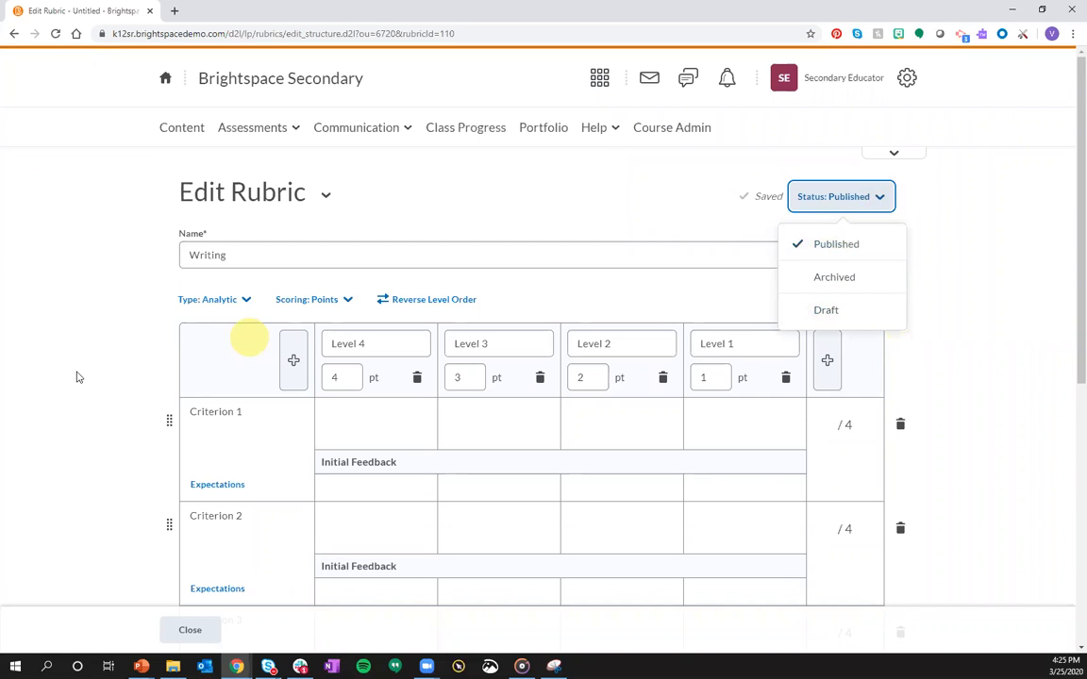
pyautogui.click(53, 319)
pyautogui.click(243, 300)
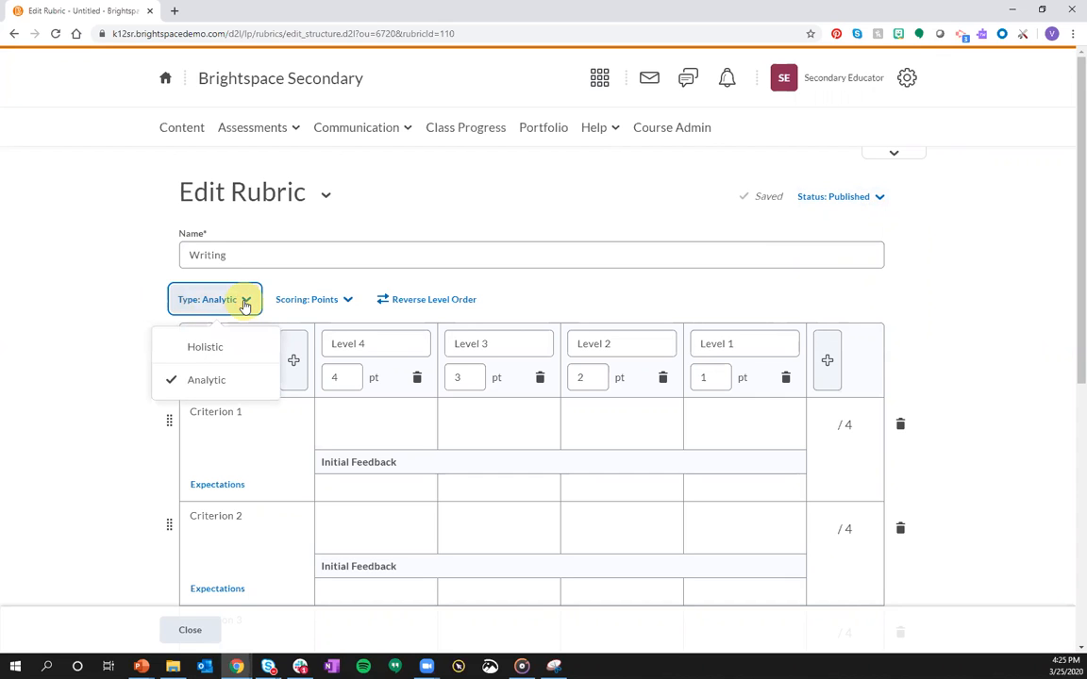
pyautogui.click(336, 297)
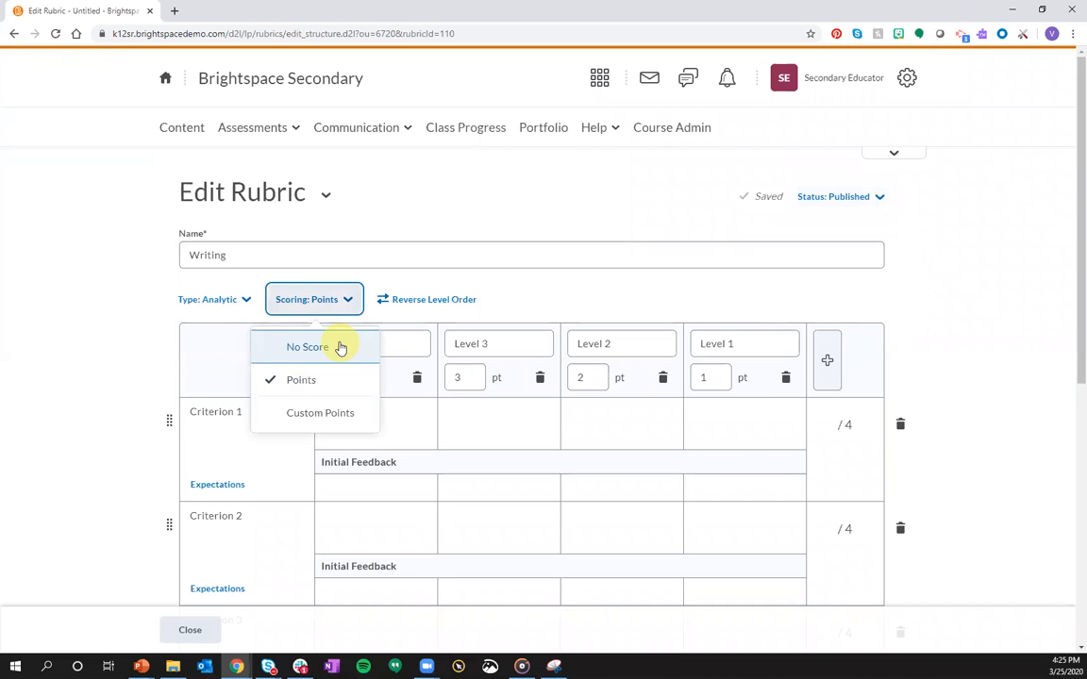
pyautogui.click(538, 308)
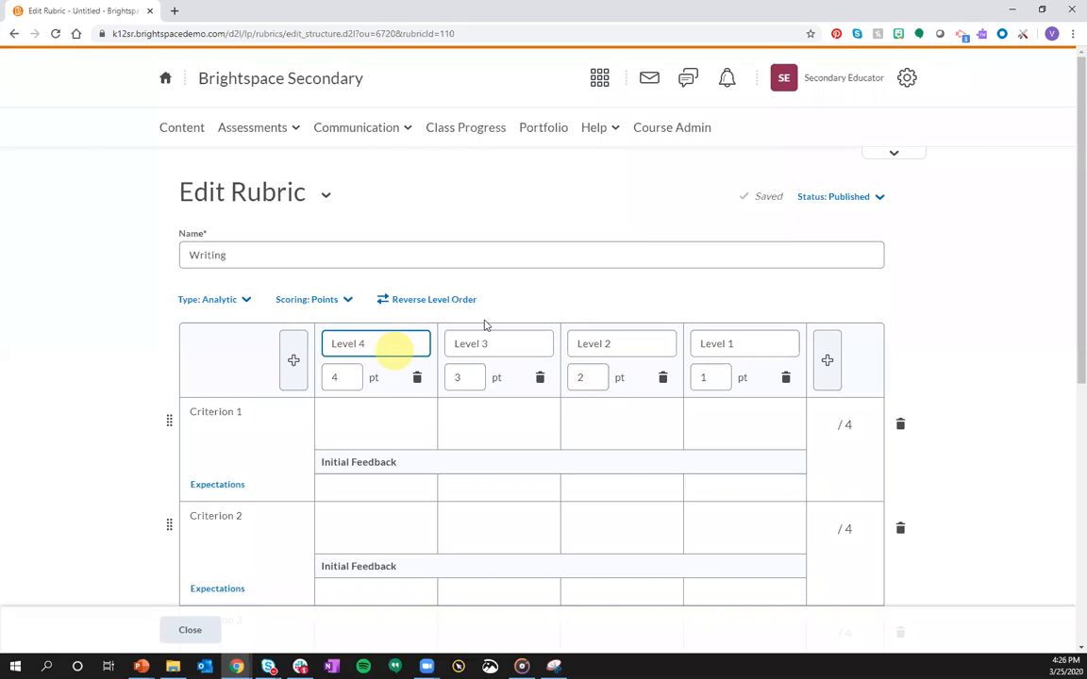
pyautogui.click(404, 298)
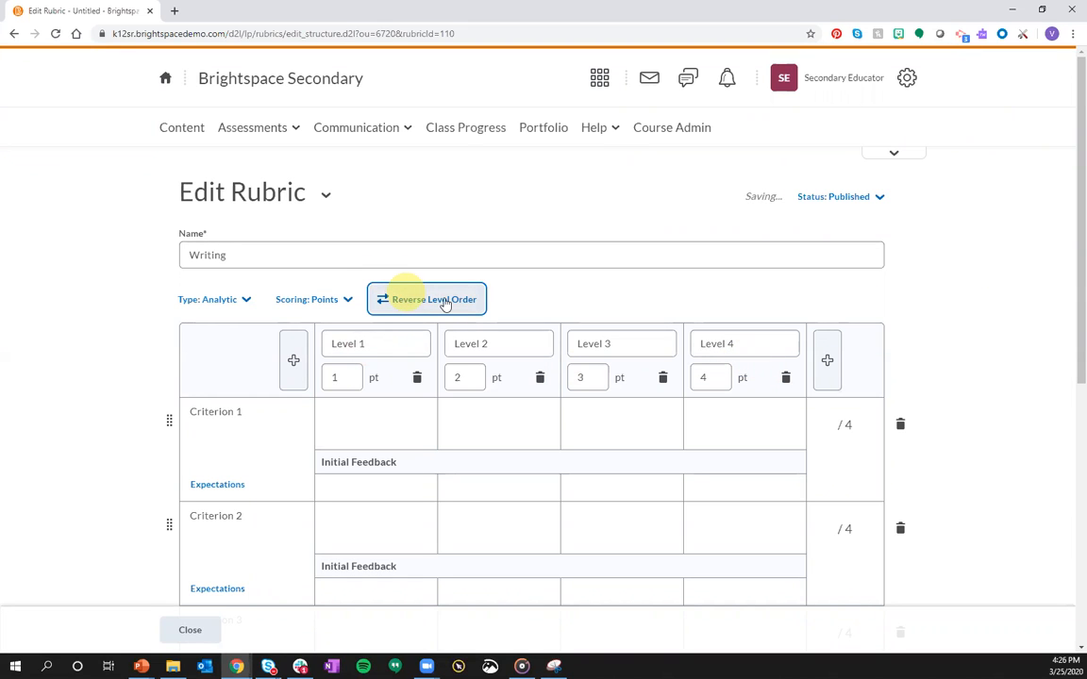
pyautogui.click(444, 301)
# - Rename the rubric's Level 4 to "Exceeding" and Level 3 to "Got it!", making Exceeding worth 5 points
pyautogui.scroll(-2, 444, 301)
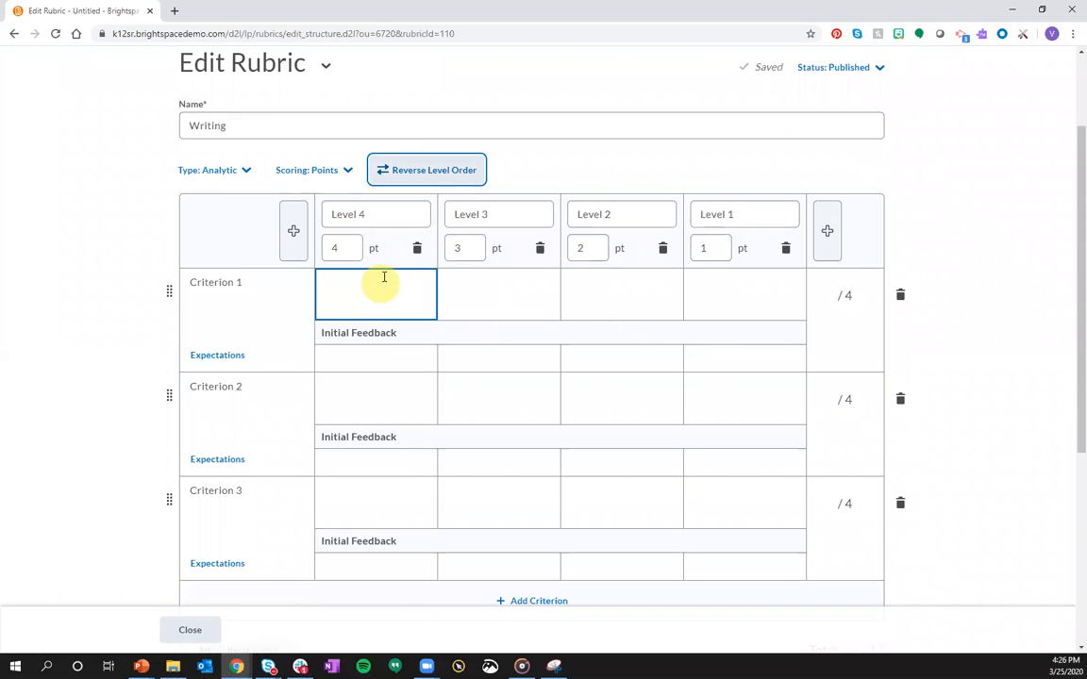
pyautogui.click(389, 219)
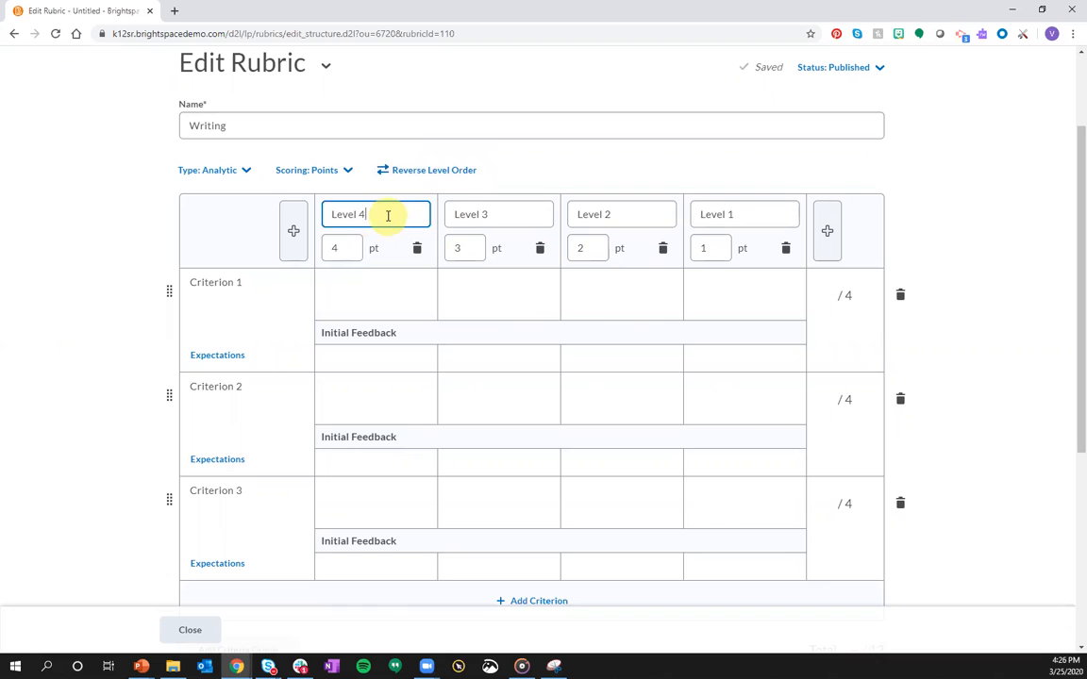
pyautogui.moveTo(386, 215); pyautogui.dragTo(318, 213)
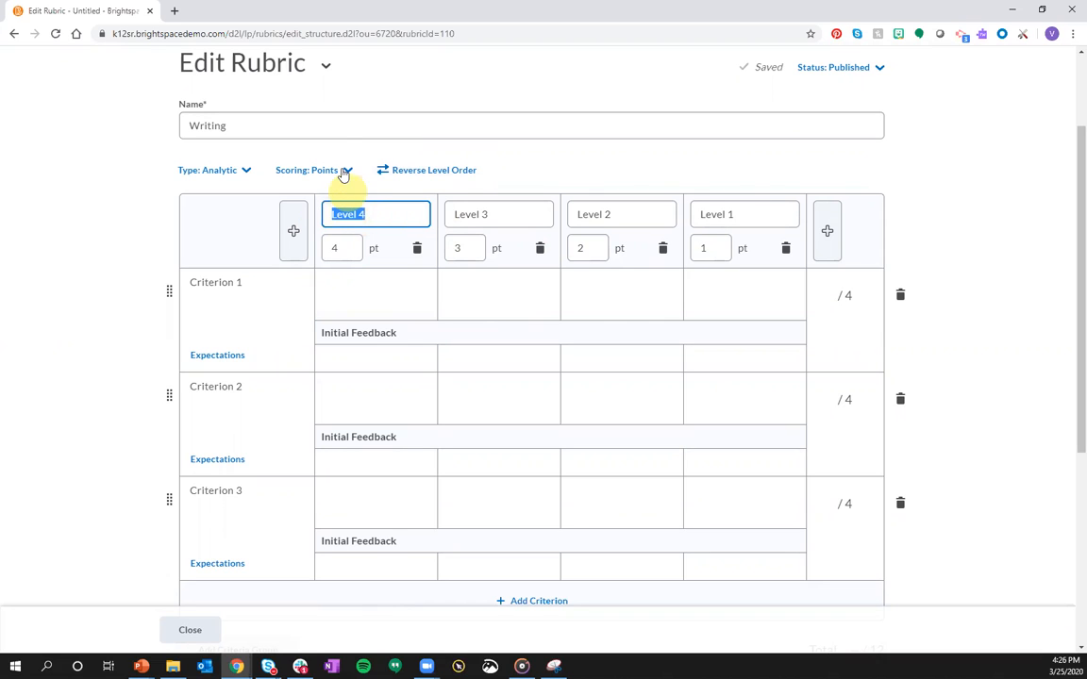
pyautogui.write('Exceed')
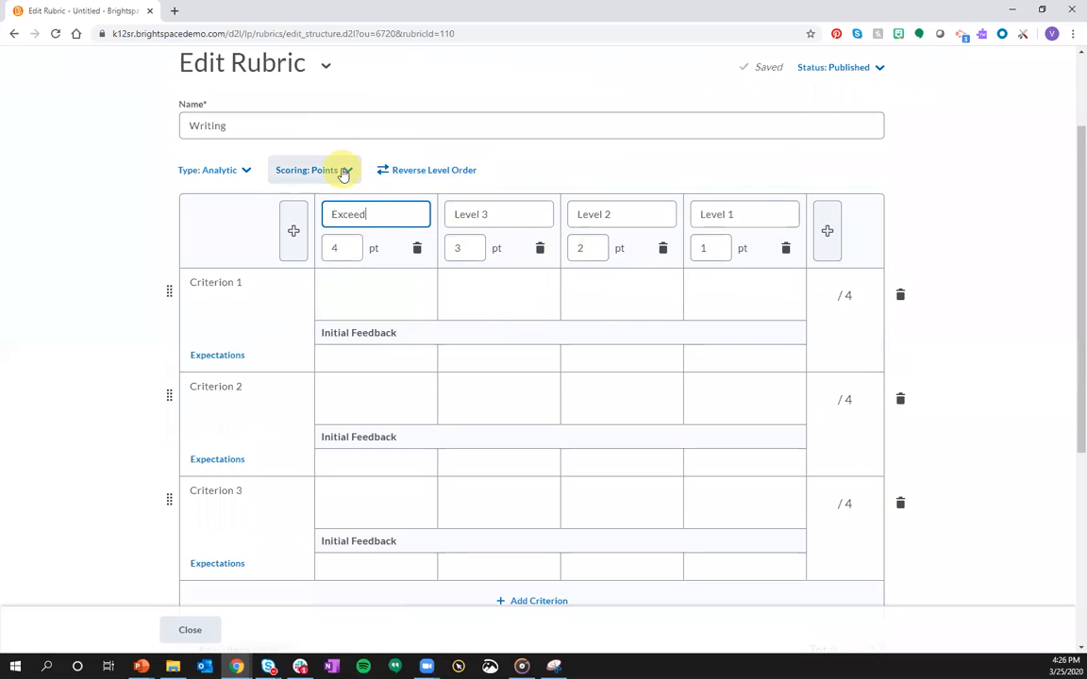
pyautogui.write('ing')
pyautogui.moveTo(494, 214); pyautogui.dragTo(455, 210)
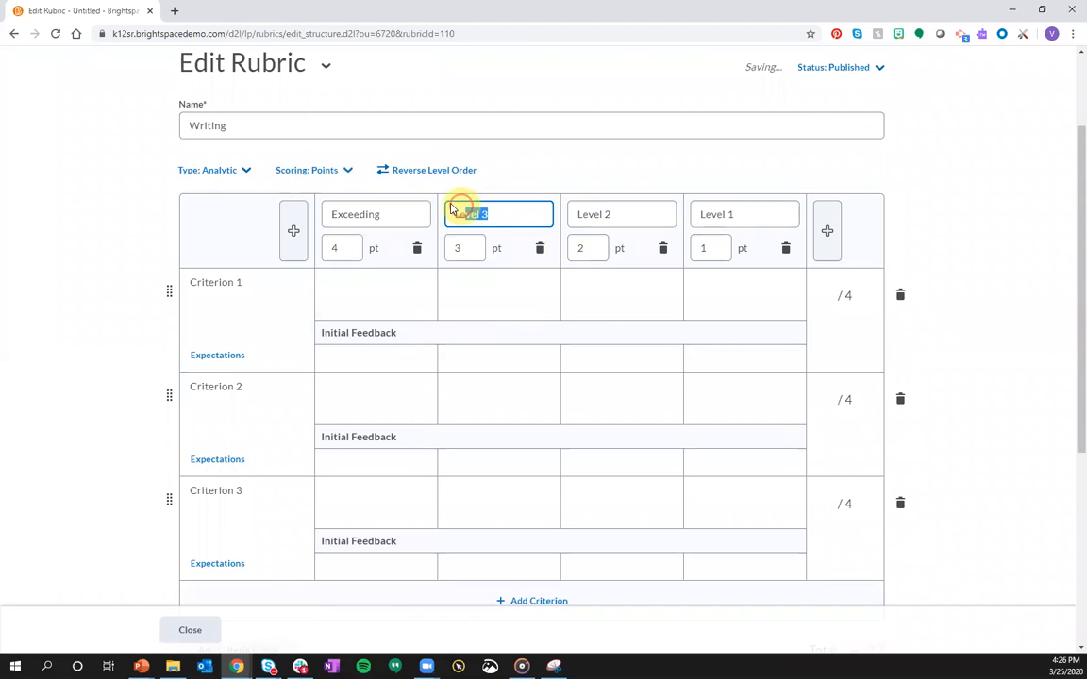
pyautogui.write('Got it!')
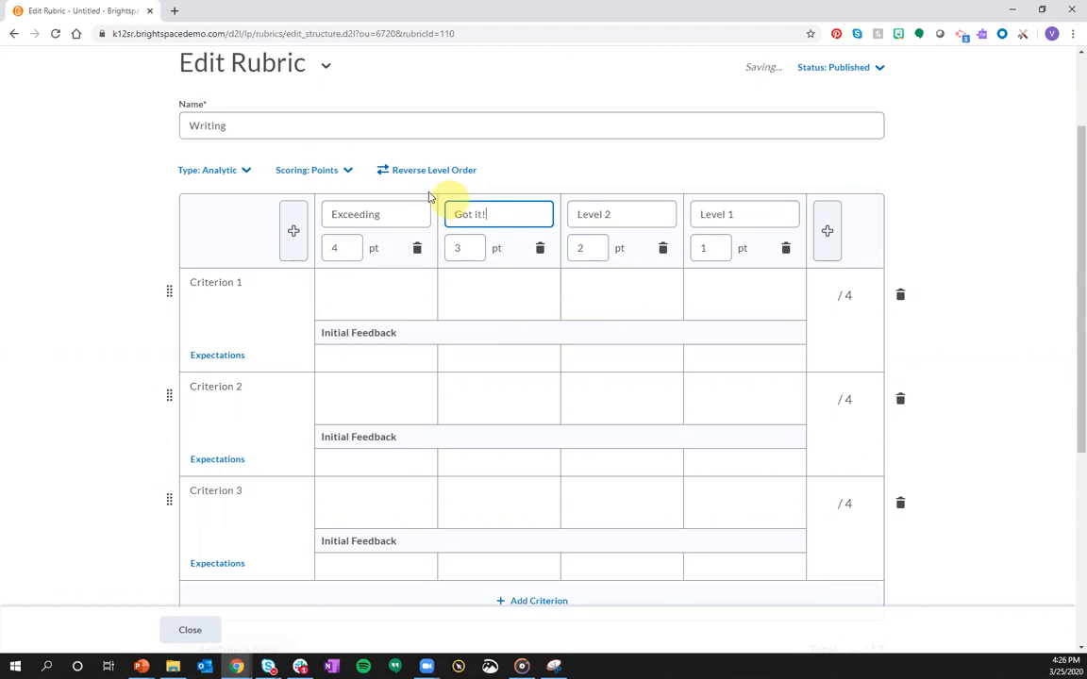
pyautogui.click(346, 244)
pyautogui.write('5')
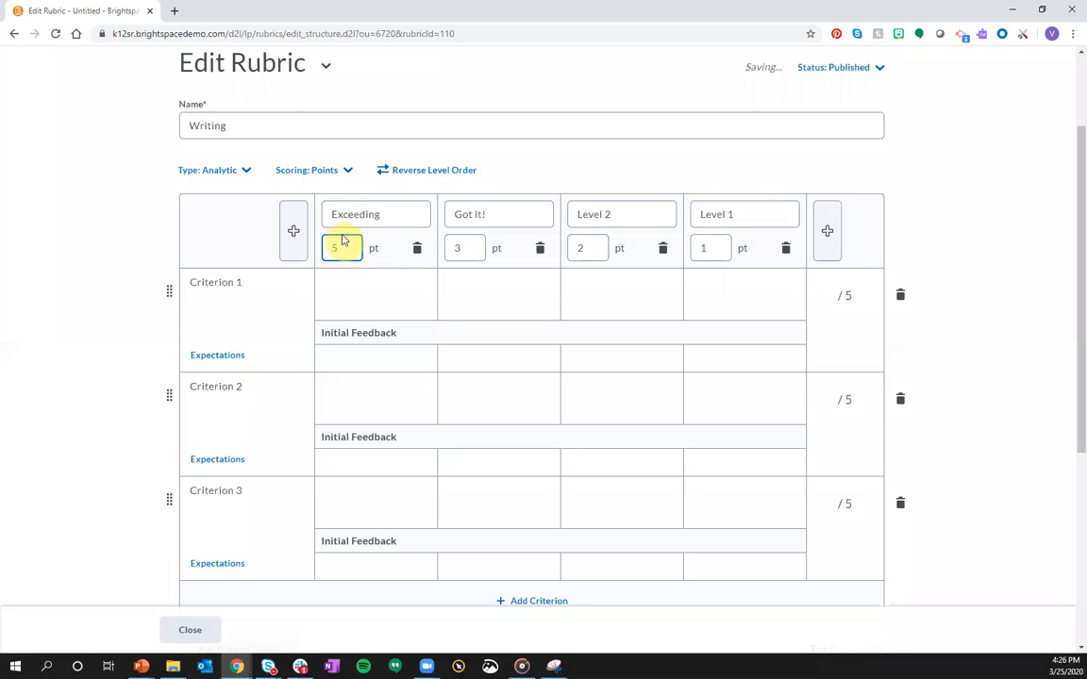
# - Add a new level after Level 1 of the rubric and delete it again
pyautogui.click(826, 234)
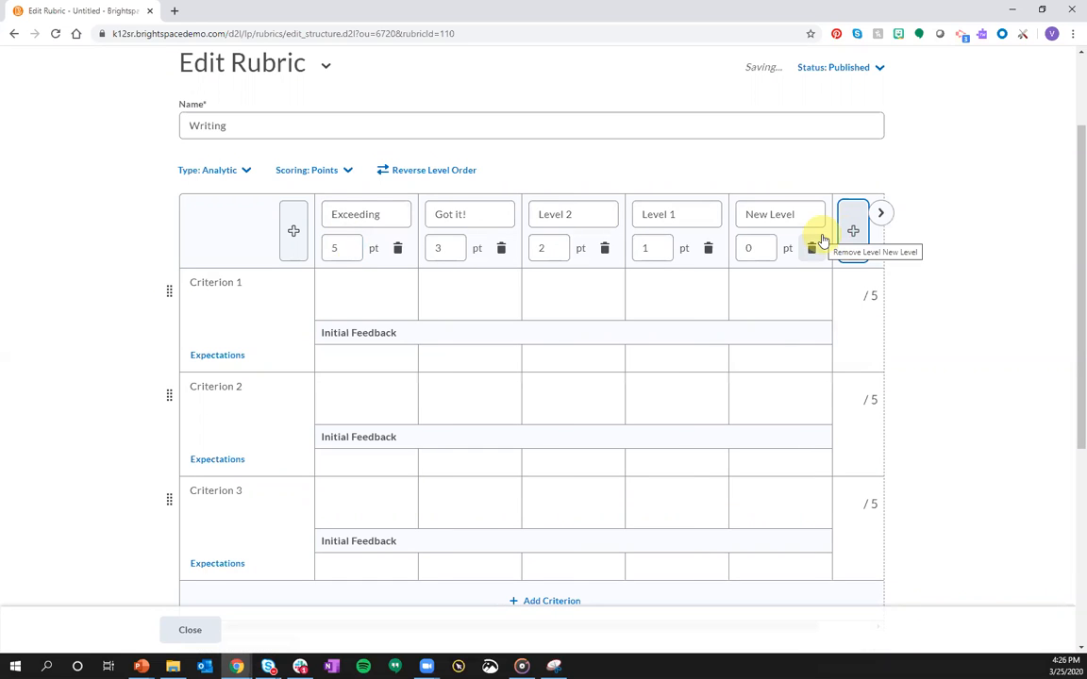
pyautogui.click(813, 247)
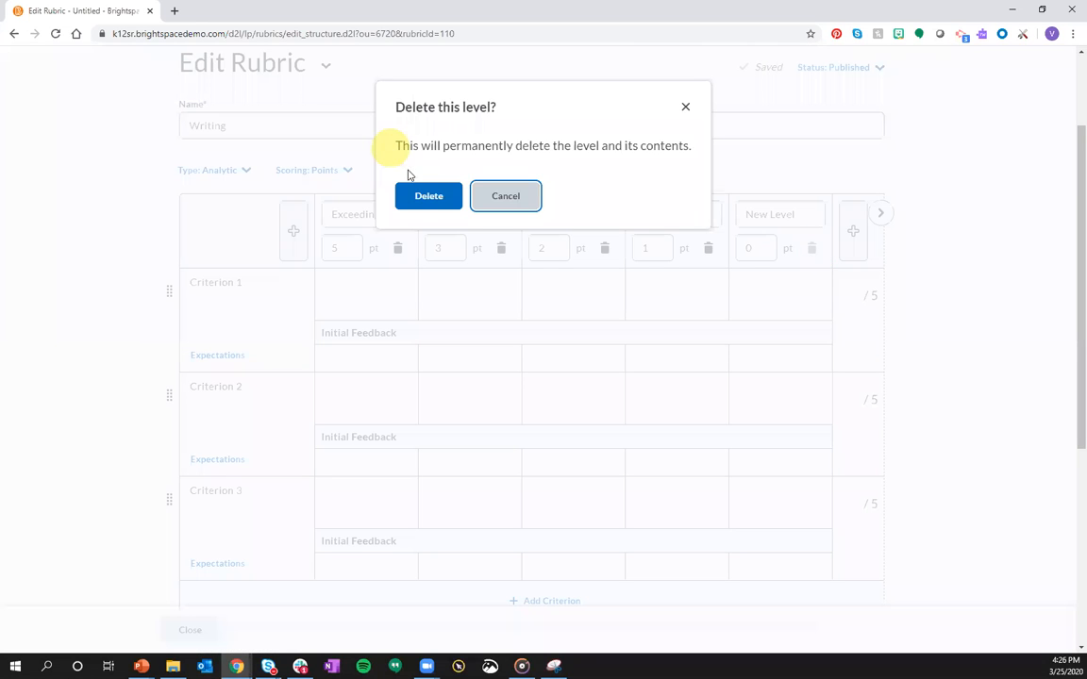
pyautogui.click(424, 197)
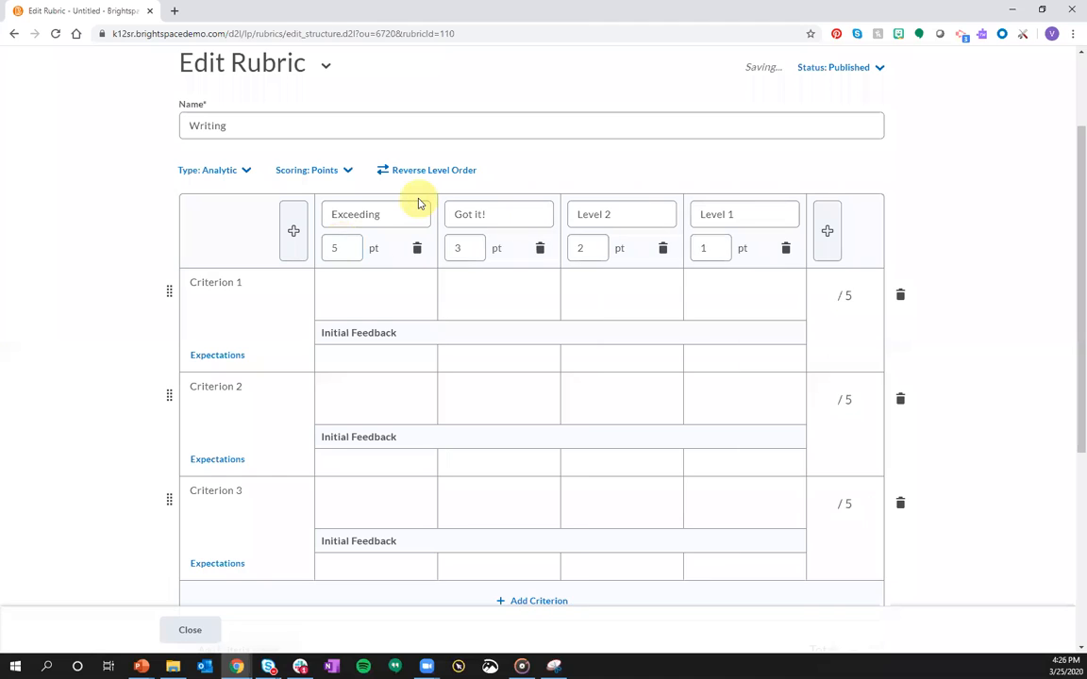
# - Rename the rubric's Criterion 1 to "Organization" and open its Exceeding description for editing
pyautogui.click(274, 286)
pyautogui.moveTo(252, 283); pyautogui.dragTo(184, 281)
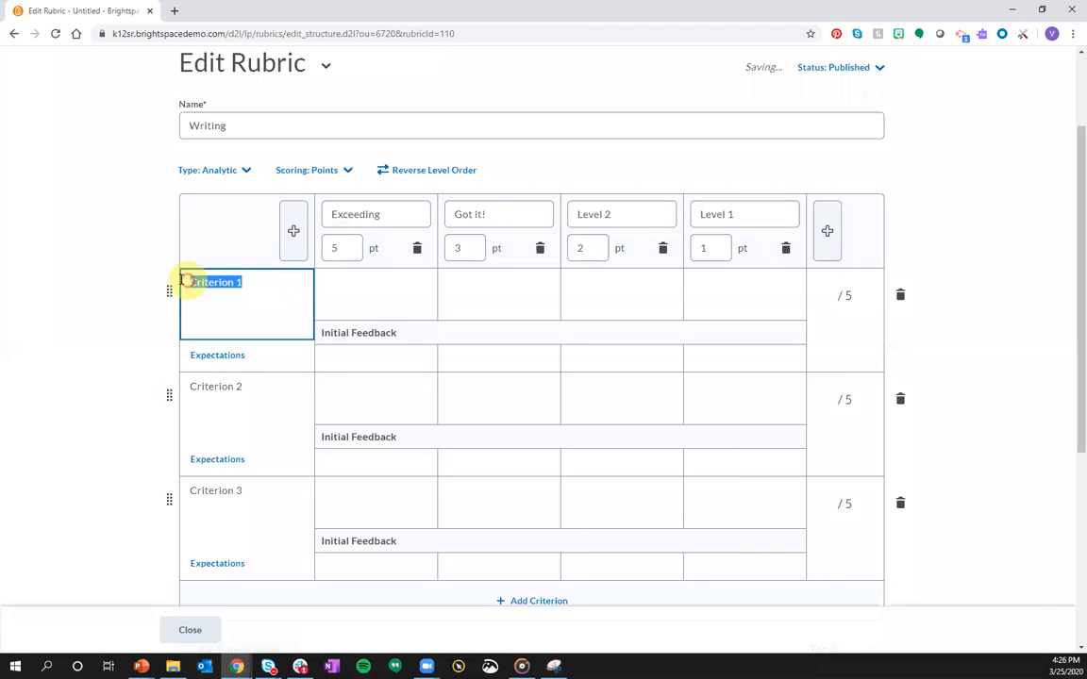
pyautogui.write('Or')
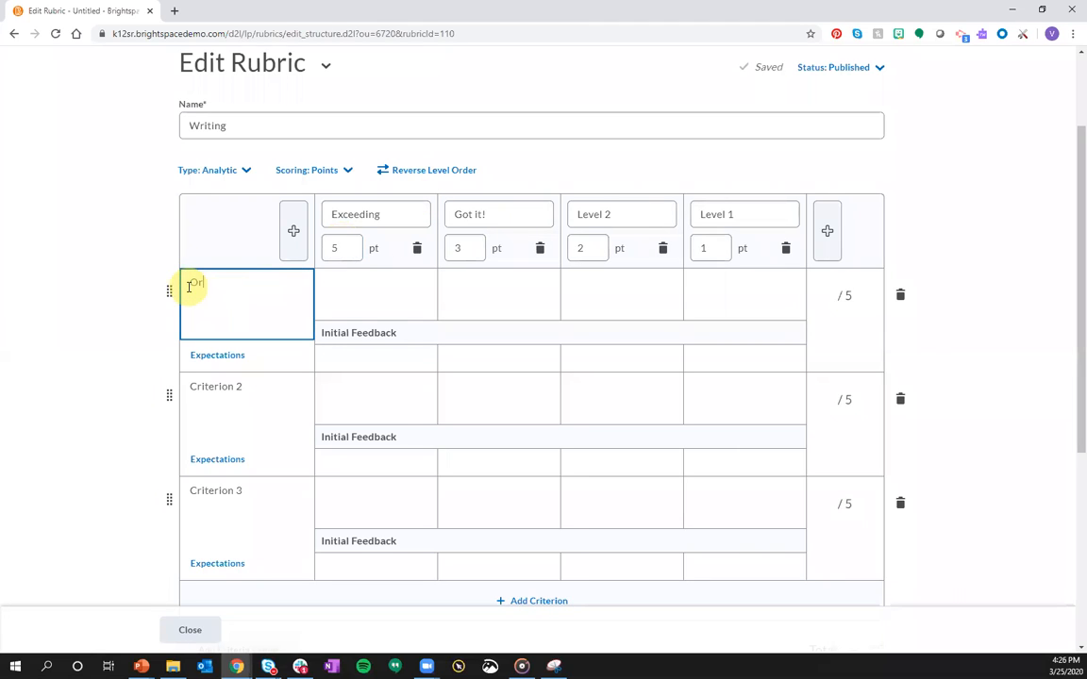
pyautogui.write('ganization')
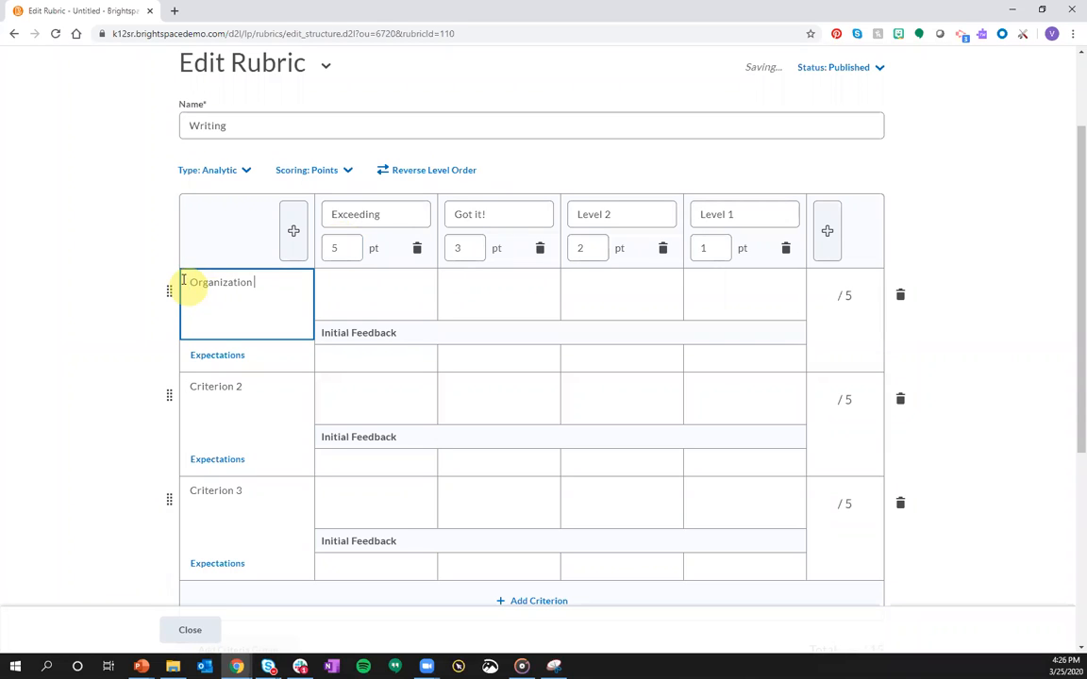
pyautogui.click(372, 275)
pyautogui.click(290, 305)
pyautogui.click(347, 292)
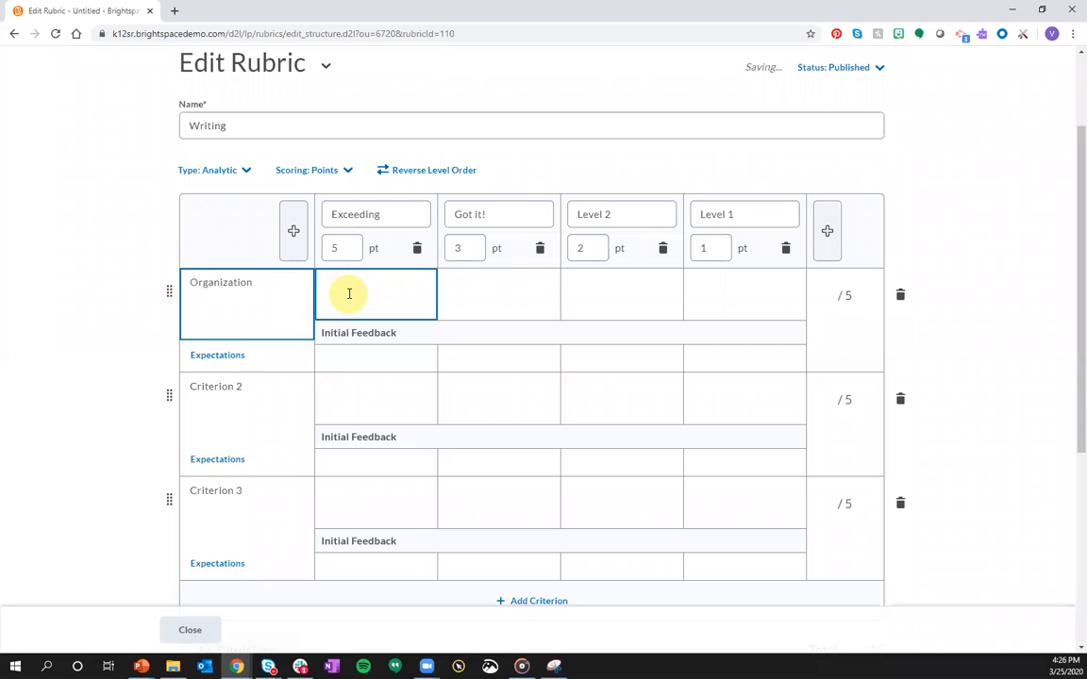
# - Add a new criterion below Criterion 3 of the rubric and delete it again
pyautogui.click(254, 290)
pyautogui.scroll(-2, 252, 290)
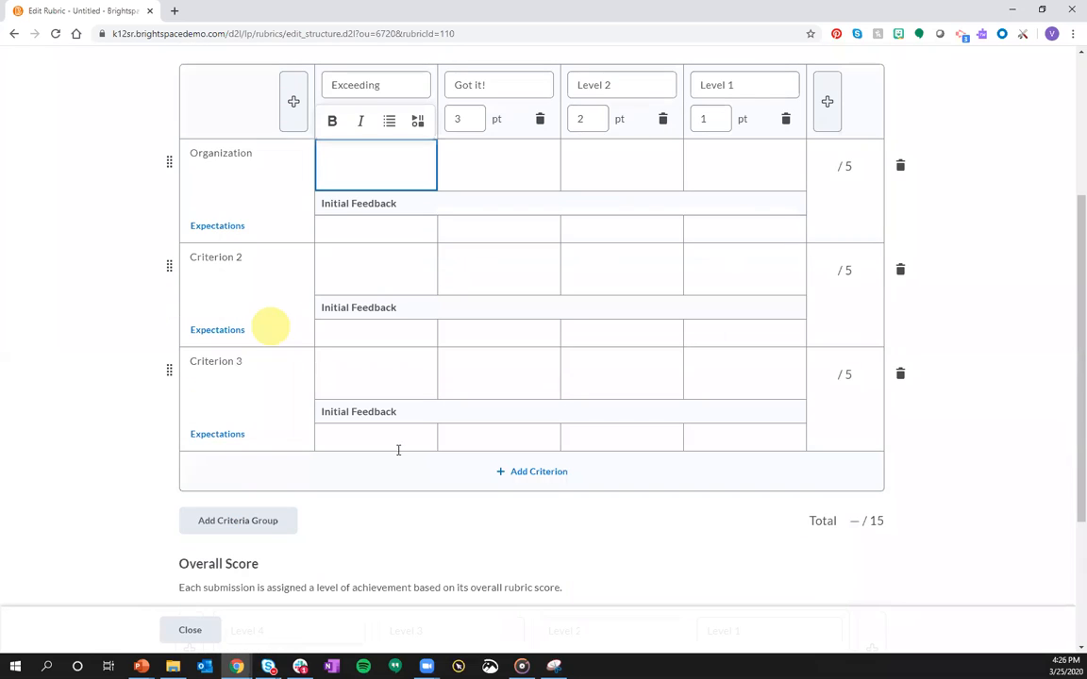
pyautogui.click(519, 472)
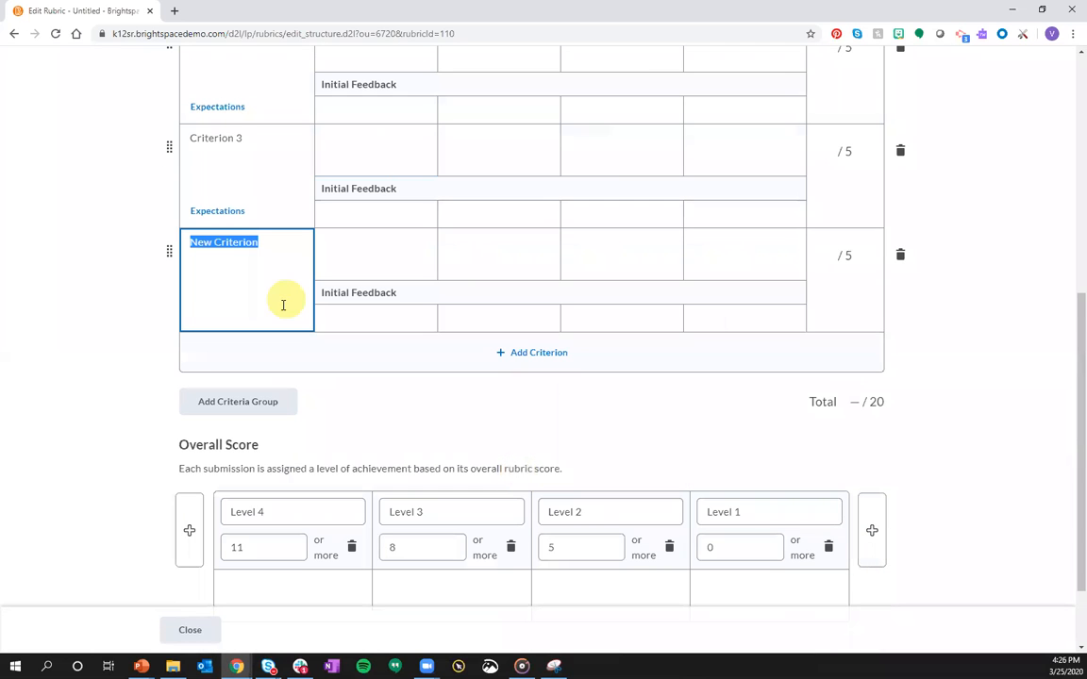
pyautogui.scroll(1, 284, 315)
pyautogui.scroll(2, 283, 315)
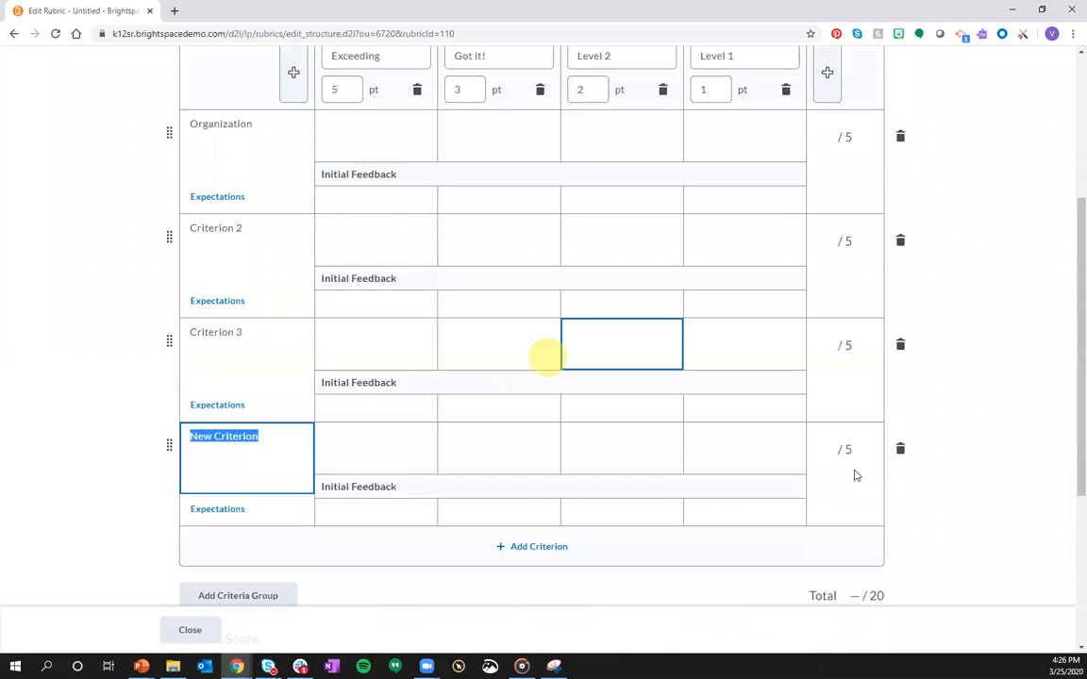
pyautogui.click(901, 448)
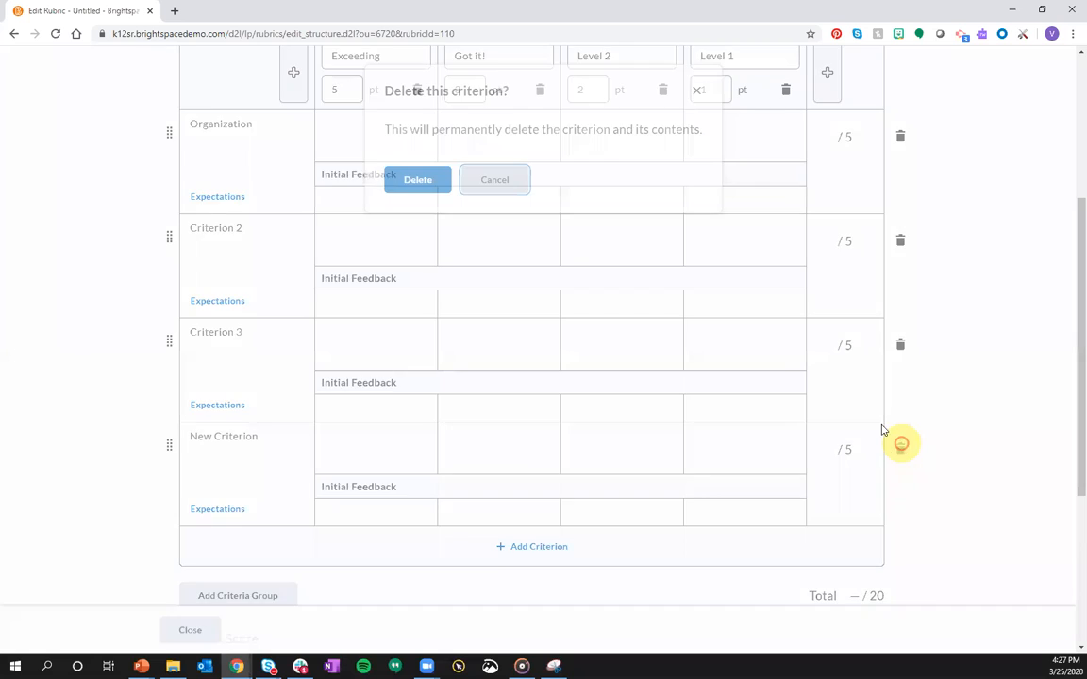
pyautogui.click(392, 196)
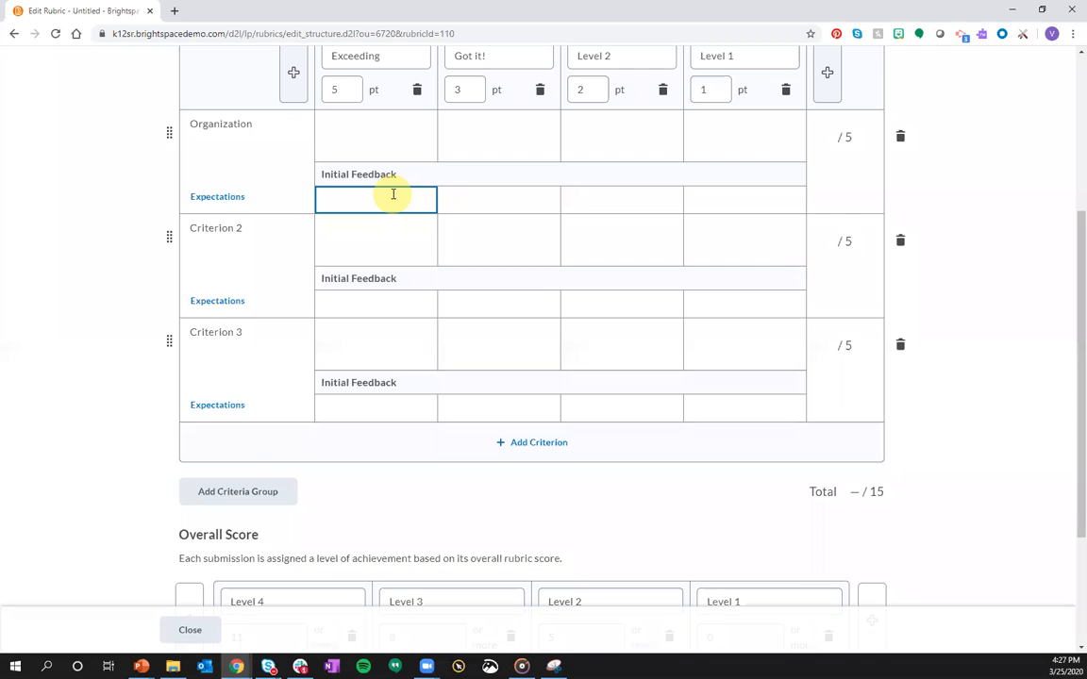
# - Enter "Wonderful!..." as the initial feedback for the Organization criterion at the Exceeding level
pyautogui.click(395, 252)
pyautogui.scroll(1, 395, 251)
pyautogui.scroll(2, 384, 251)
pyautogui.click(376, 327)
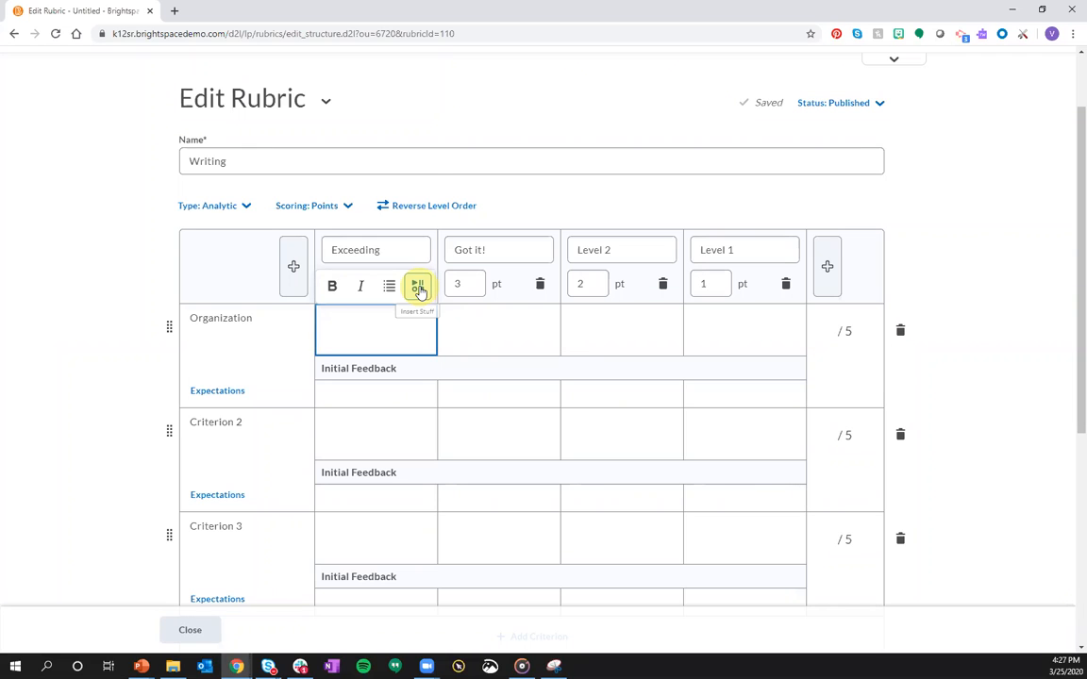
pyautogui.scroll(-1, 415, 295)
pyautogui.click(369, 328)
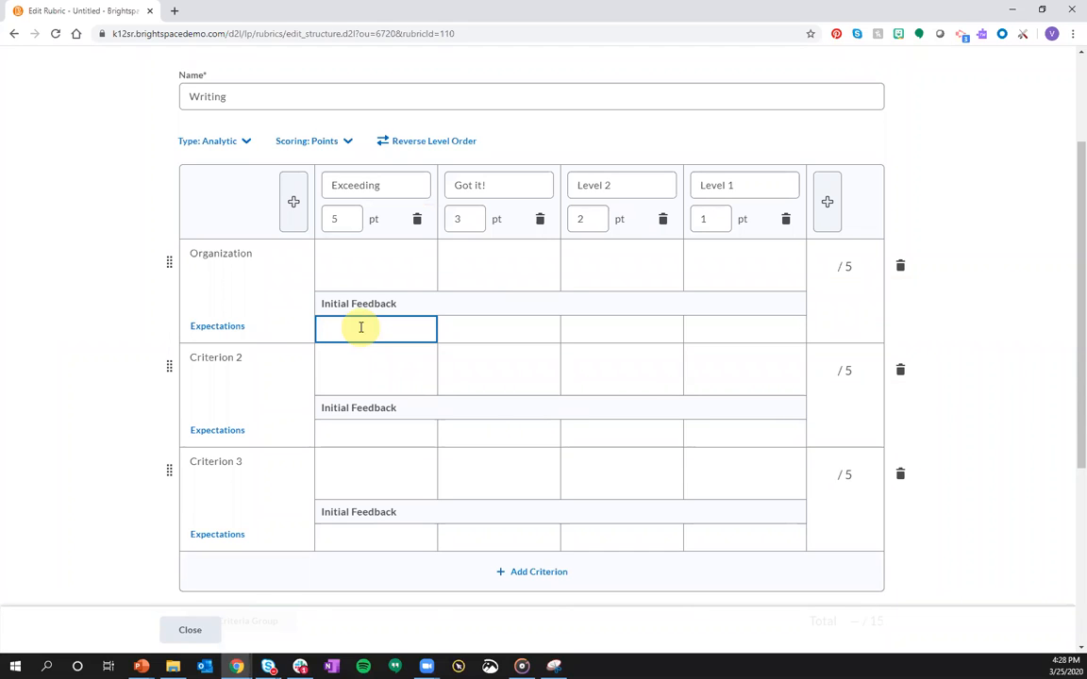
pyautogui.write('Wonderful!...')
# - Close the Writing rubric and return to the Brightspace Secondary course homepage
pyautogui.scroll(2, 582, 346)
pyautogui.click(576, 352)
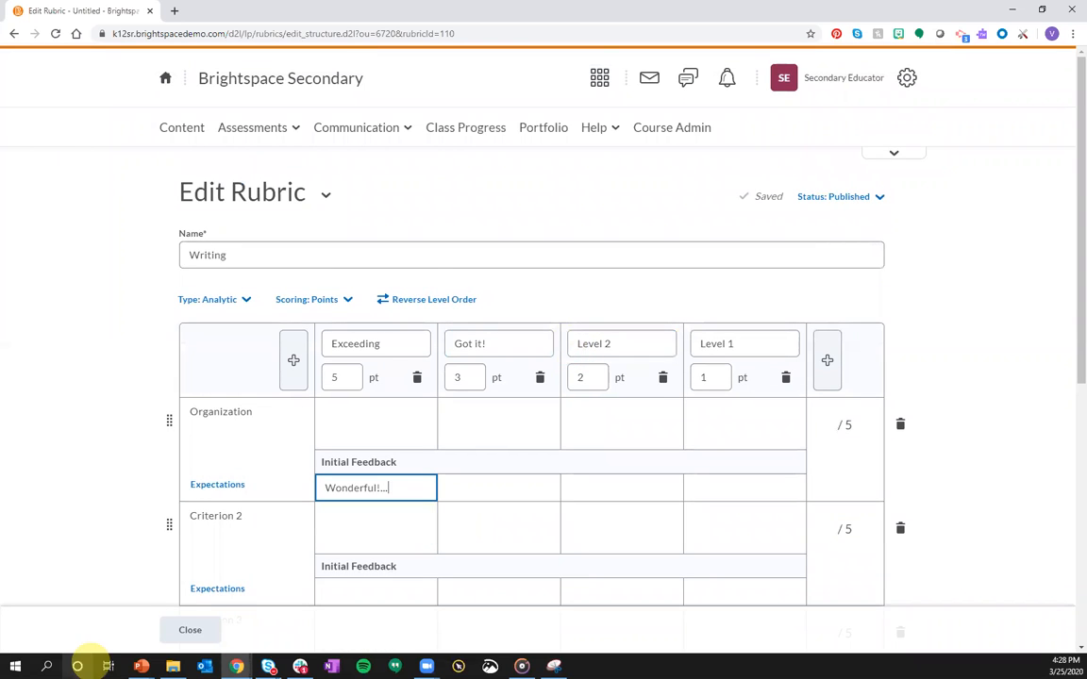
pyautogui.click(186, 629)
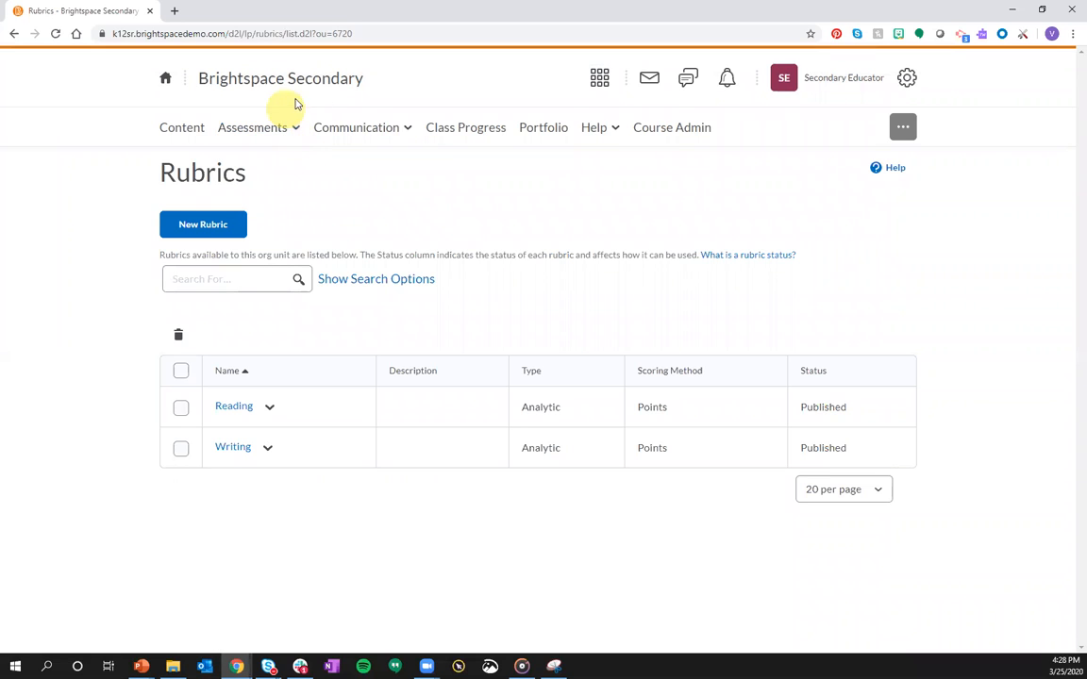
pyautogui.click(333, 79)
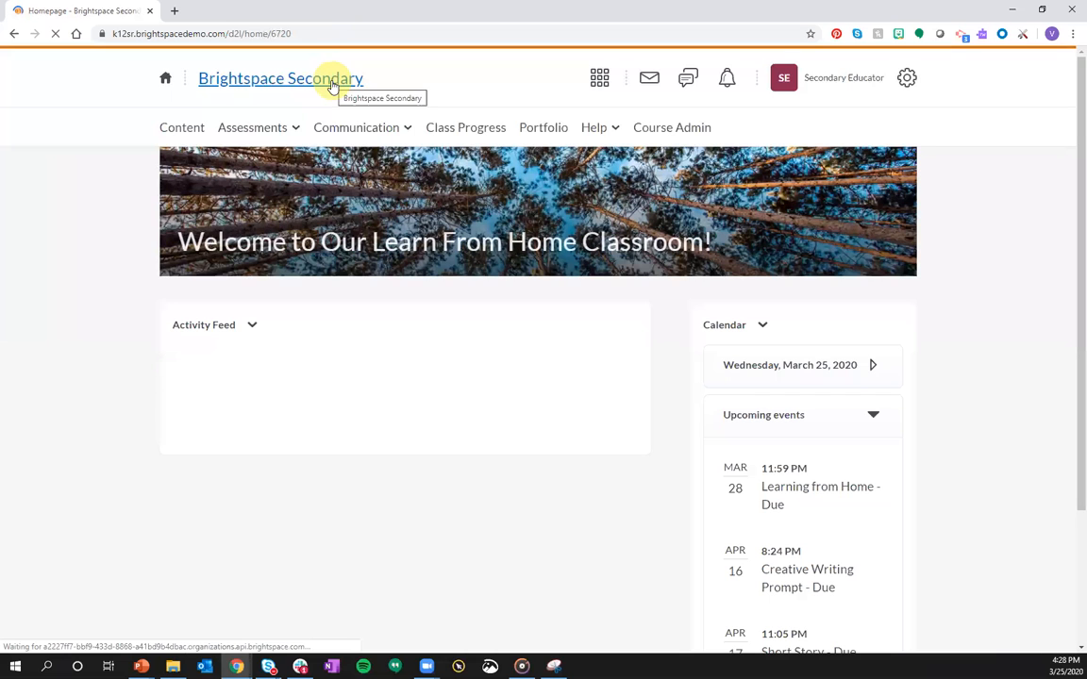
pyautogui.click(296, 128)
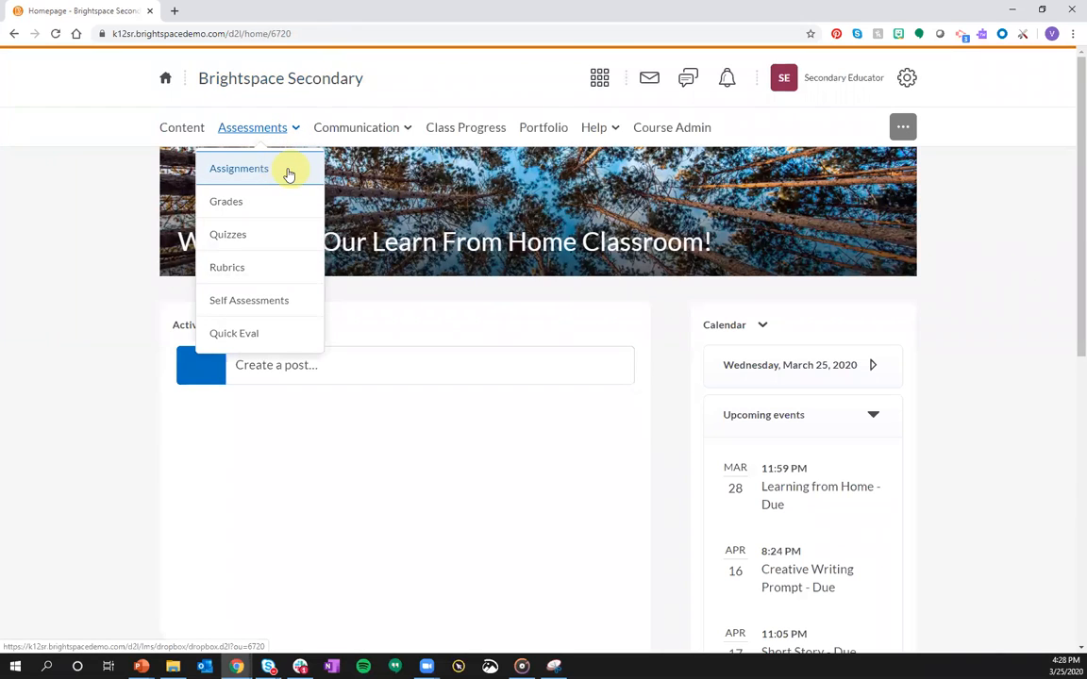
pyautogui.click(70, 445)
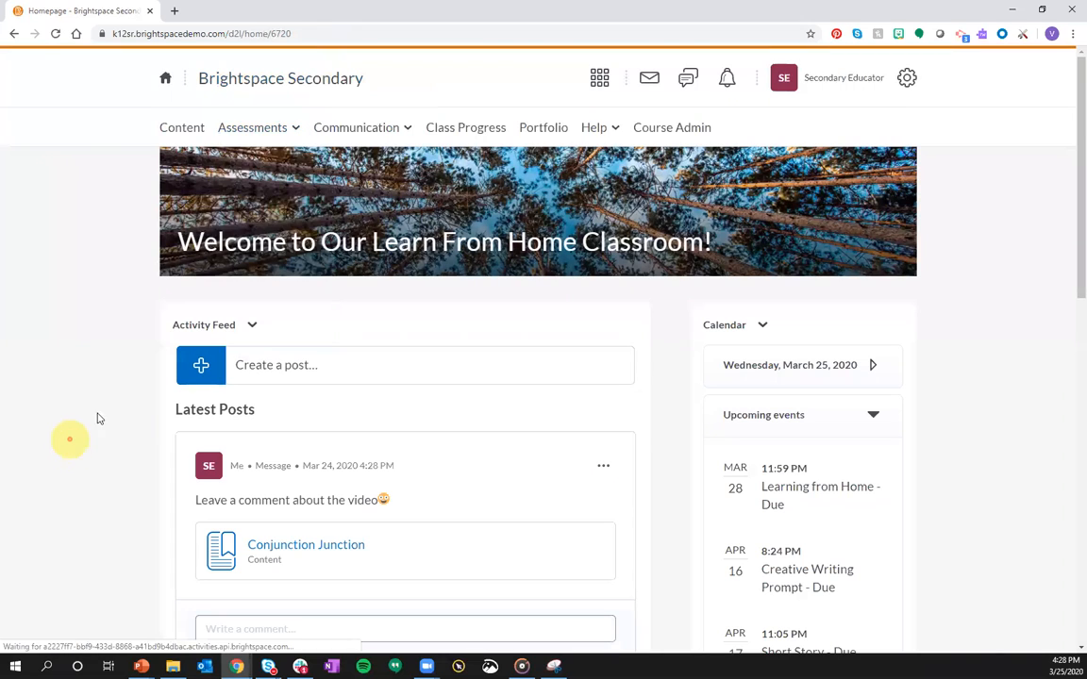
# - Post the existing Short Story assignment to the course's Activity Feed with comments allowed
pyautogui.scroll(-1, 102, 387)
pyautogui.click(199, 314)
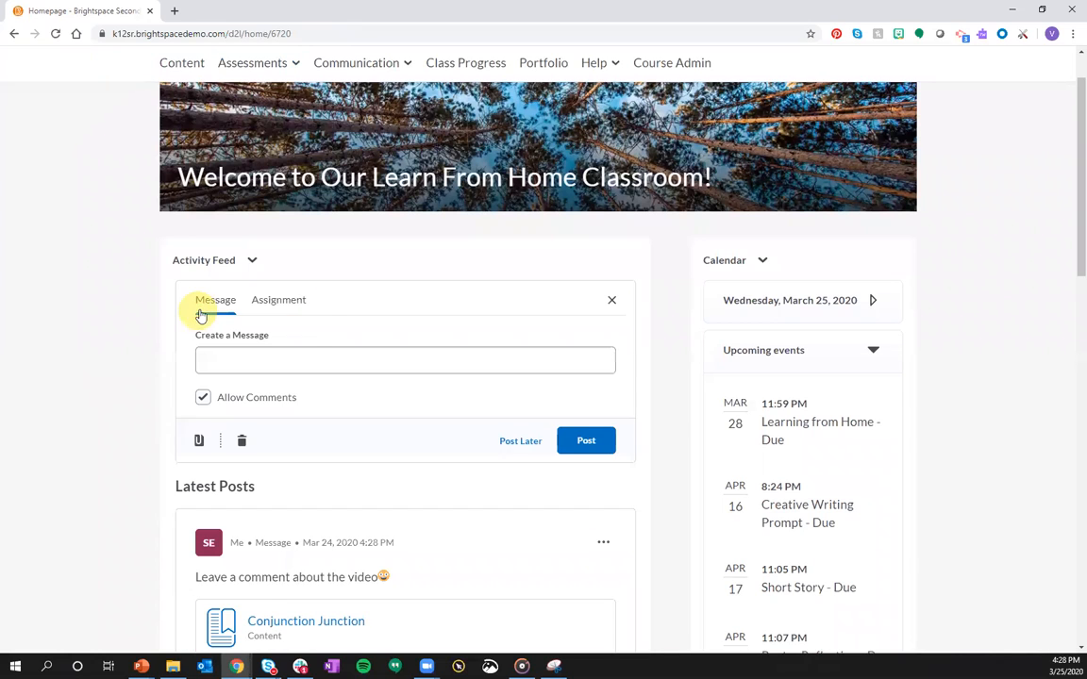
pyautogui.click(271, 301)
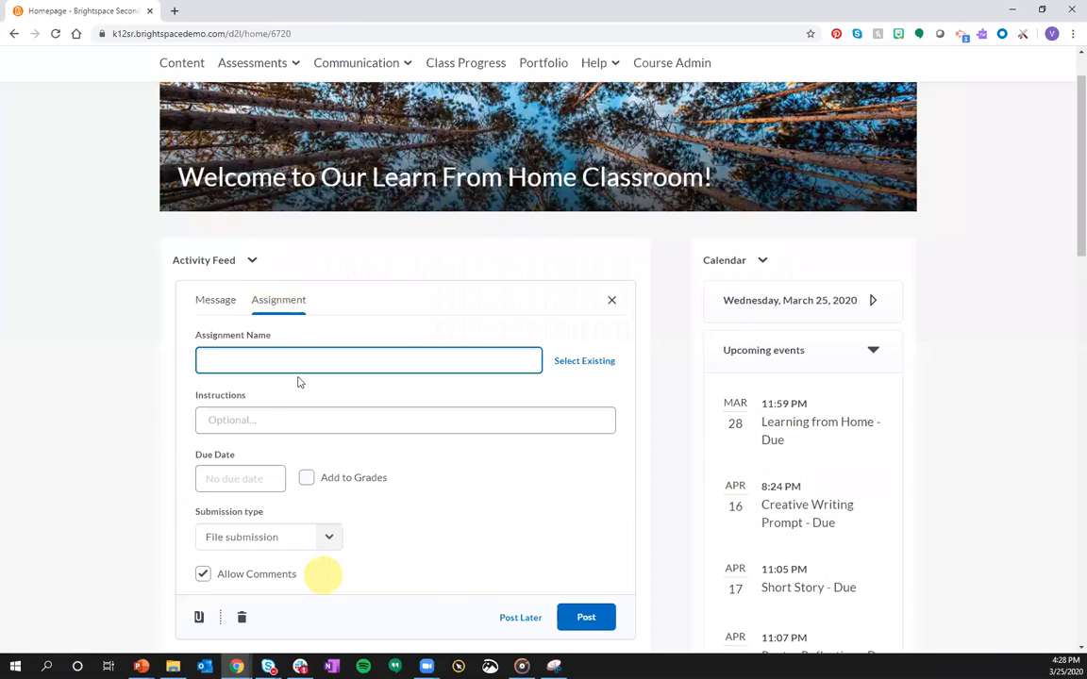
pyautogui.click(594, 363)
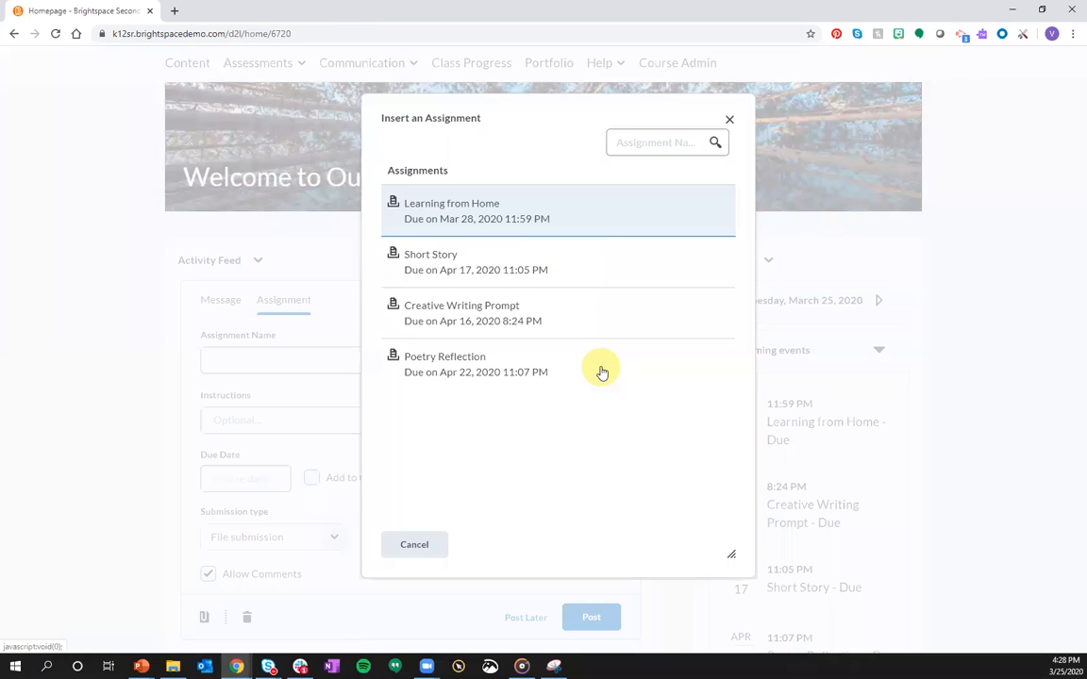
pyautogui.click(484, 255)
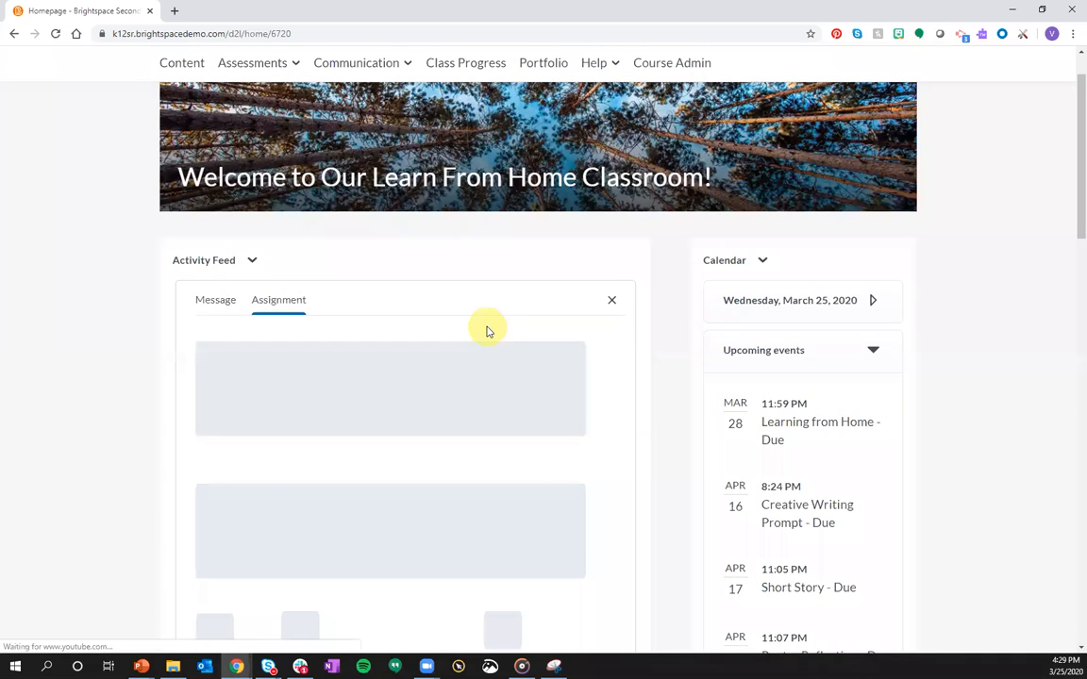
pyautogui.scroll(-4, 488, 333)
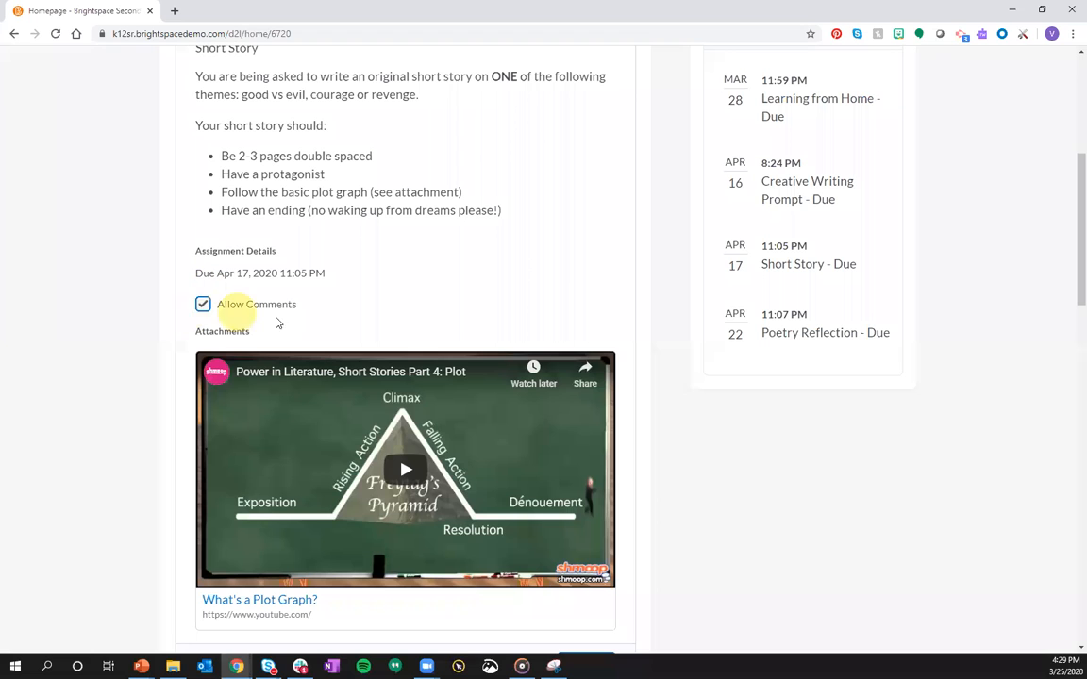
pyautogui.scroll(-3, 393, 313)
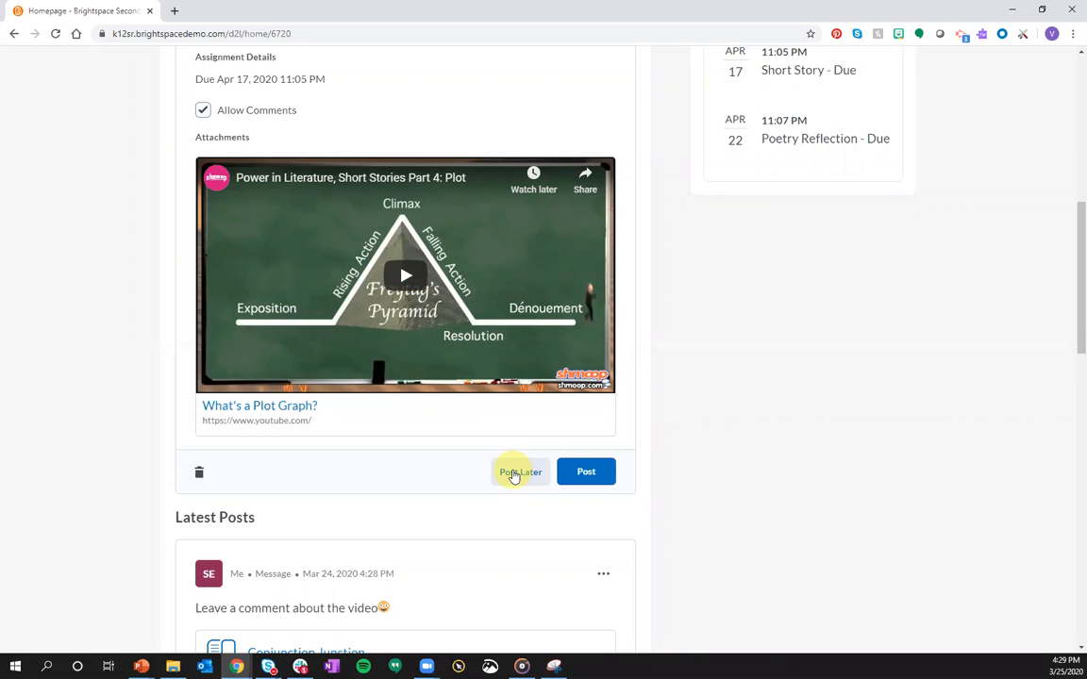
pyautogui.click(586, 478)
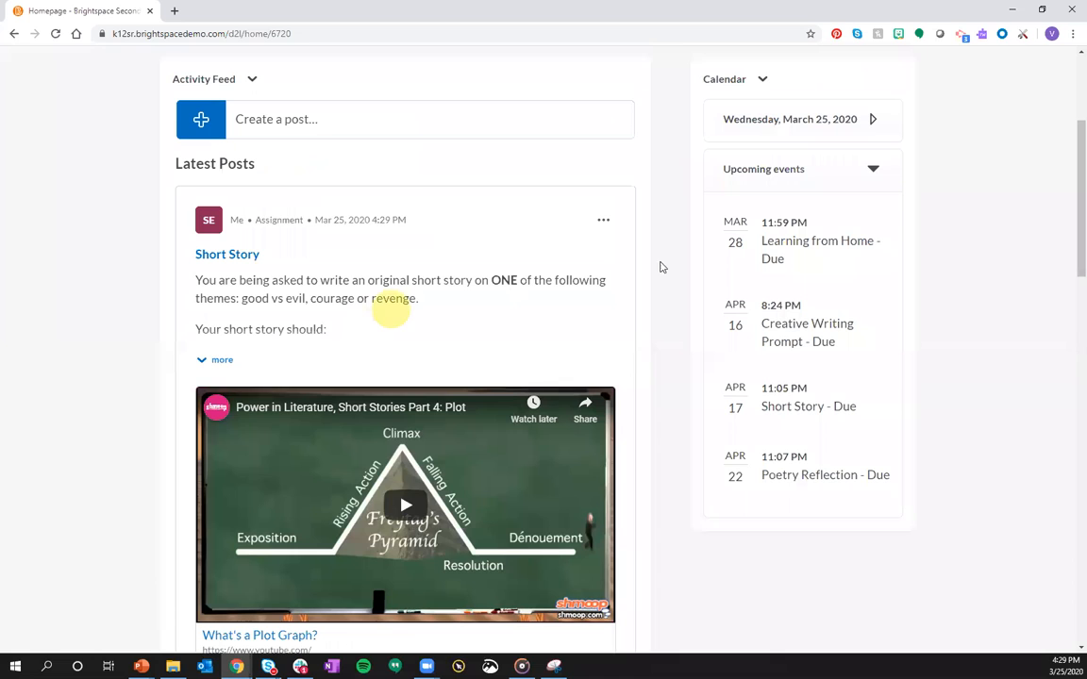
# - Pin the Short Story post to the top of the Activity Feed and look over its submissions and comment area
pyautogui.click(602, 218)
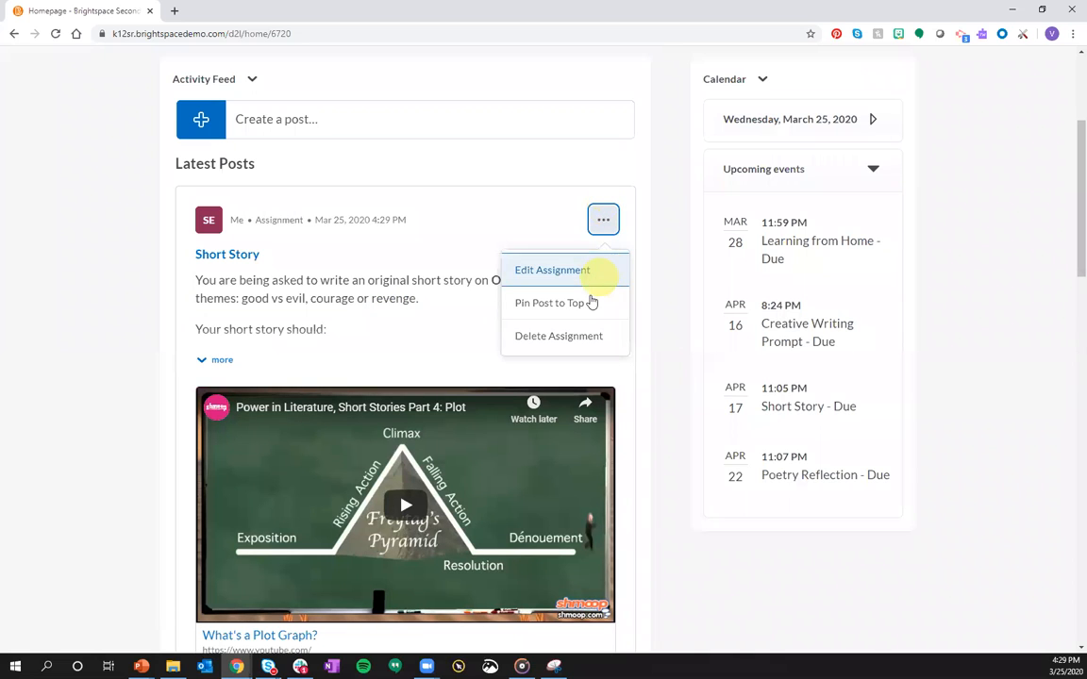
pyautogui.click(595, 273)
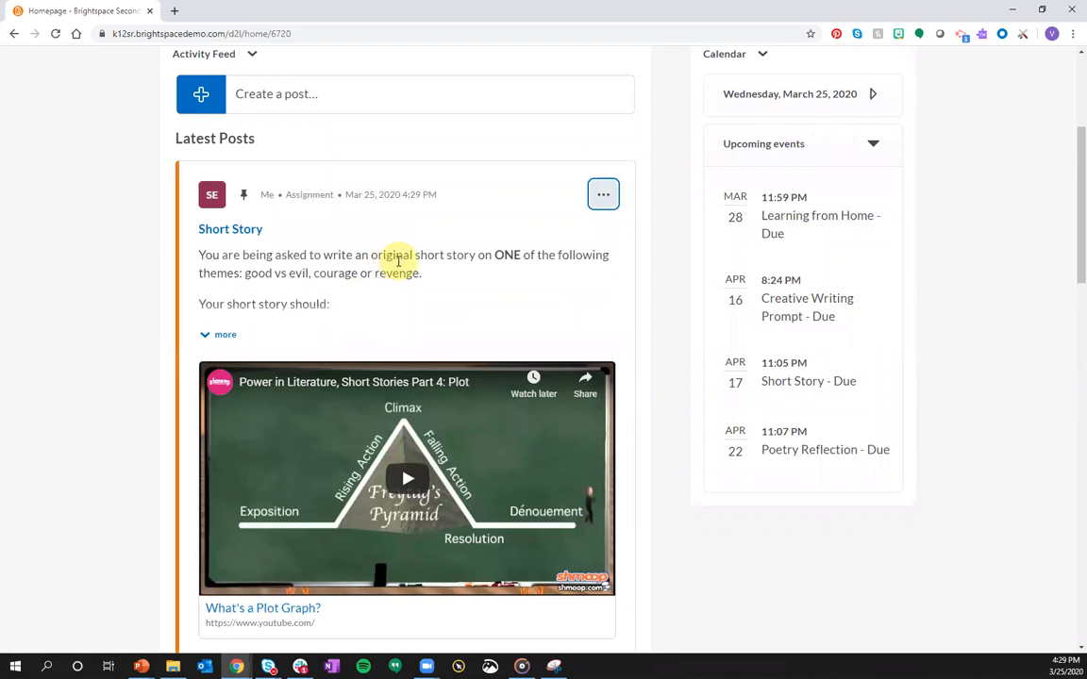
pyautogui.scroll(-2, 400, 258)
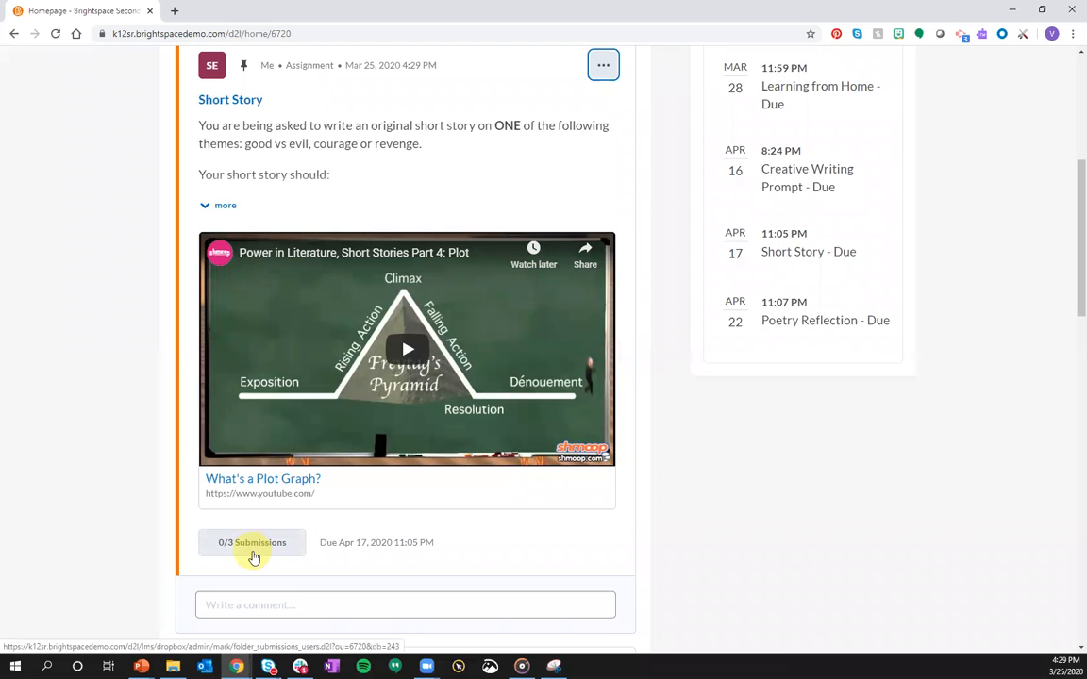
pyautogui.scroll(-1, 342, 563)
pyautogui.scroll(5, 342, 564)
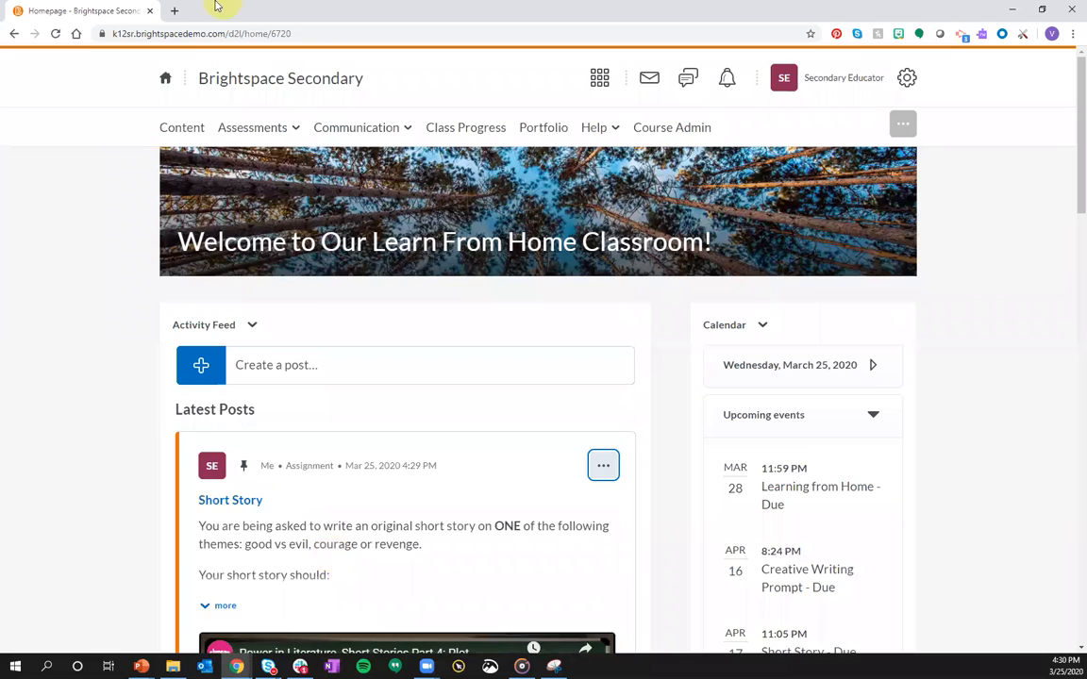
# - Create a new quiz in the course and name it "Chapter 1"
pyautogui.click(293, 129)
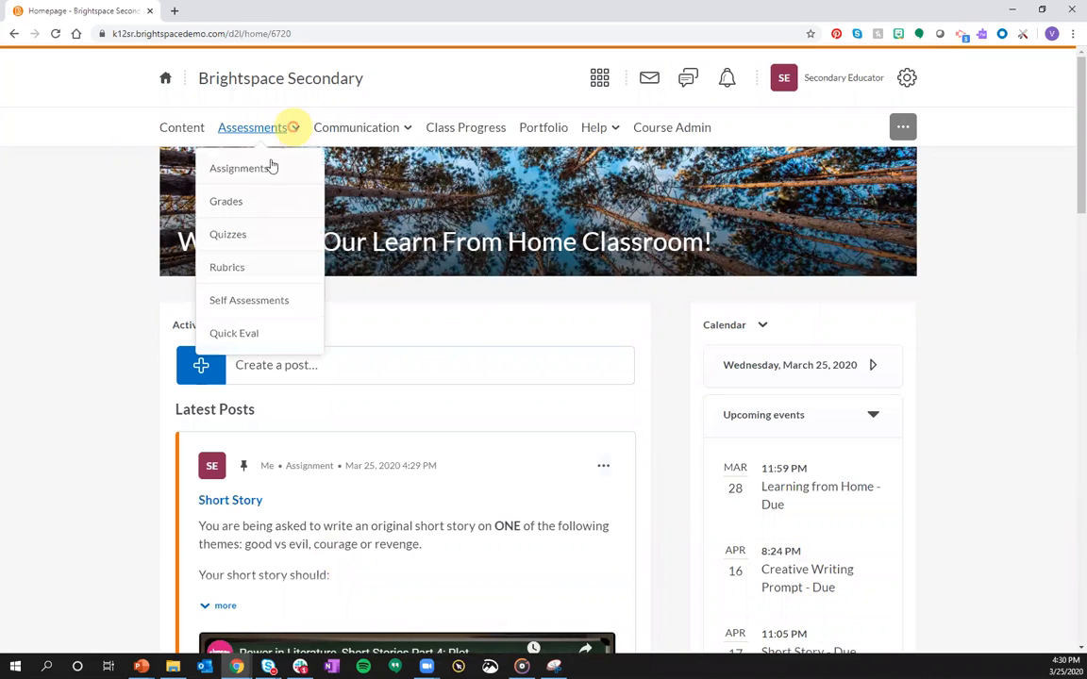
pyautogui.click(263, 235)
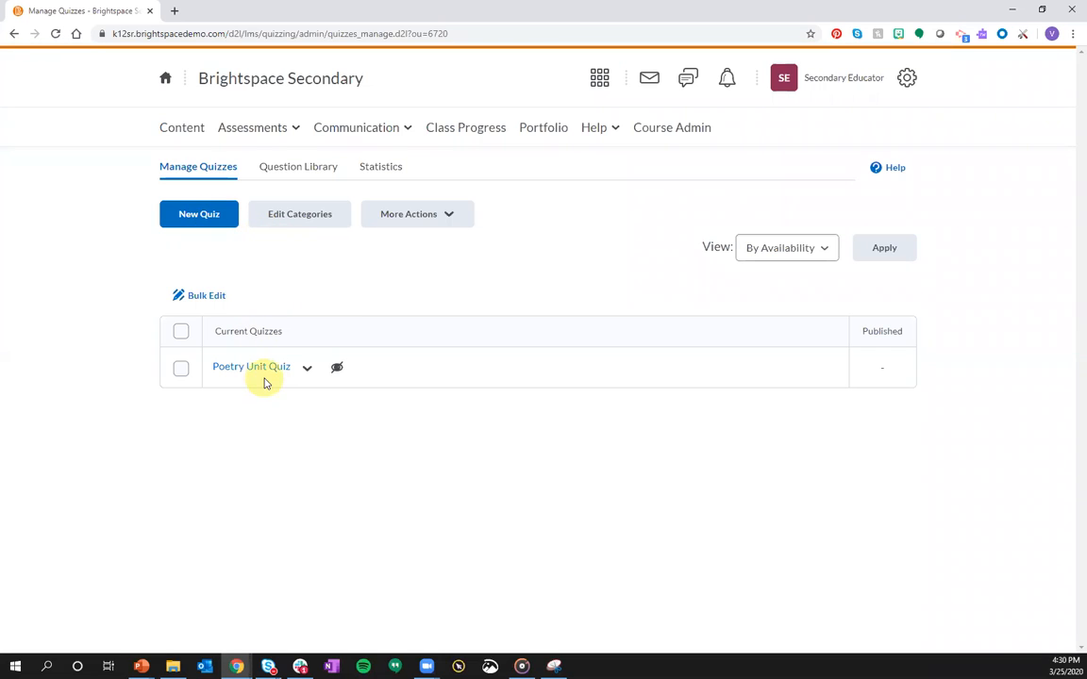
pyautogui.click(187, 215)
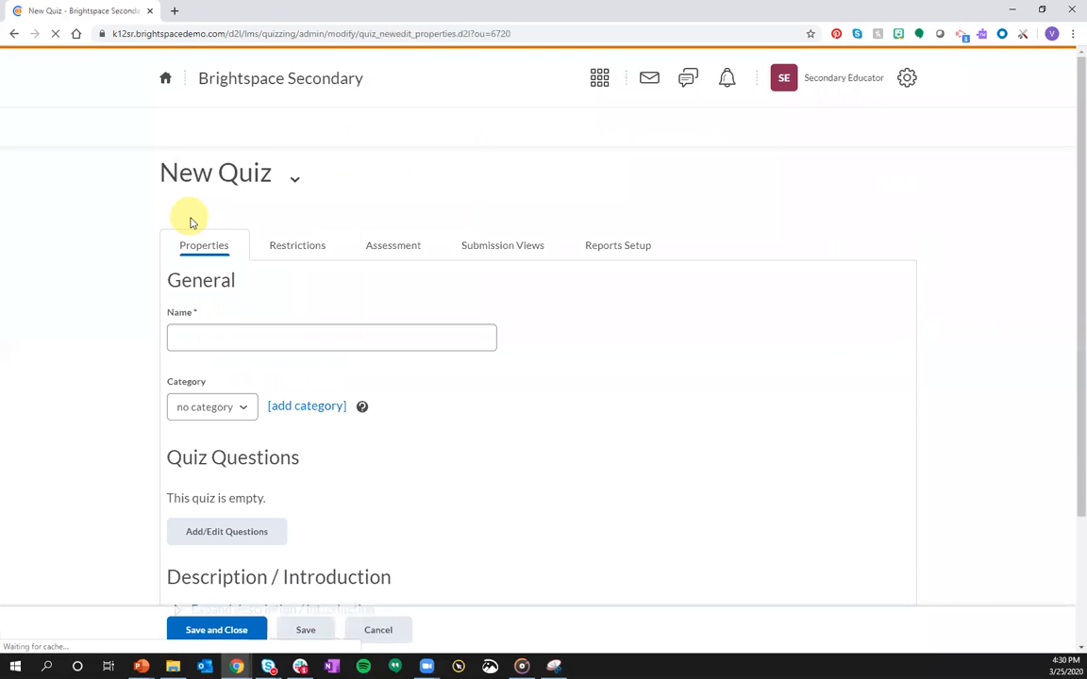
pyautogui.click(280, 343)
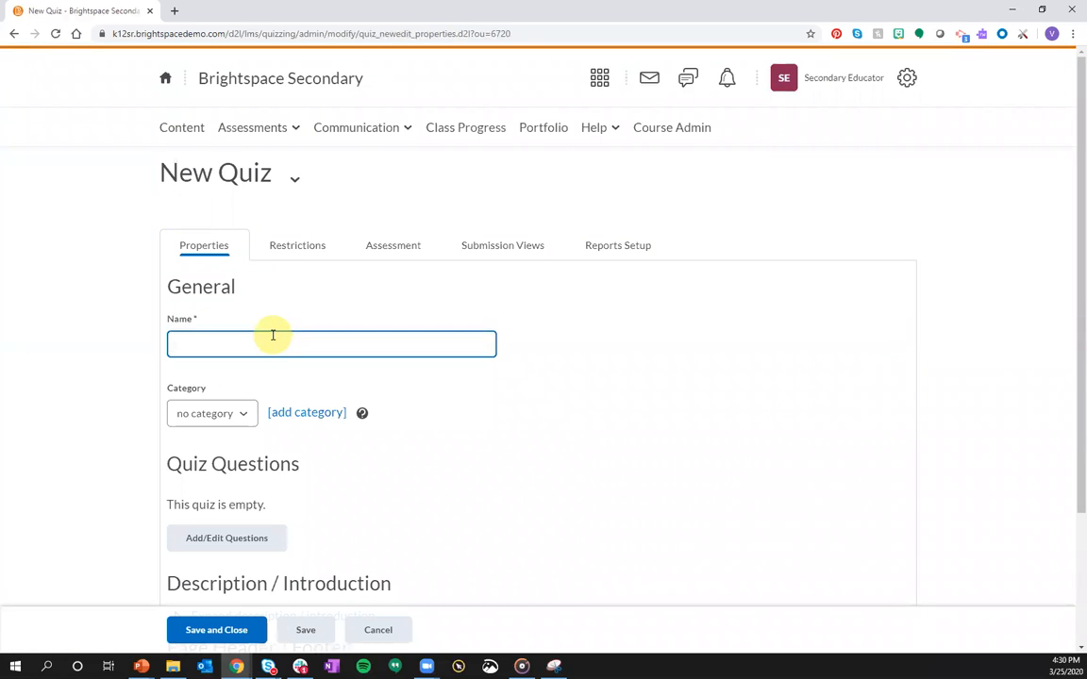
pyautogui.write('apter 1')
# - Add a new quiz category called "Novel Study" and assign it to the Chapter 1 quiz
pyautogui.click(237, 413)
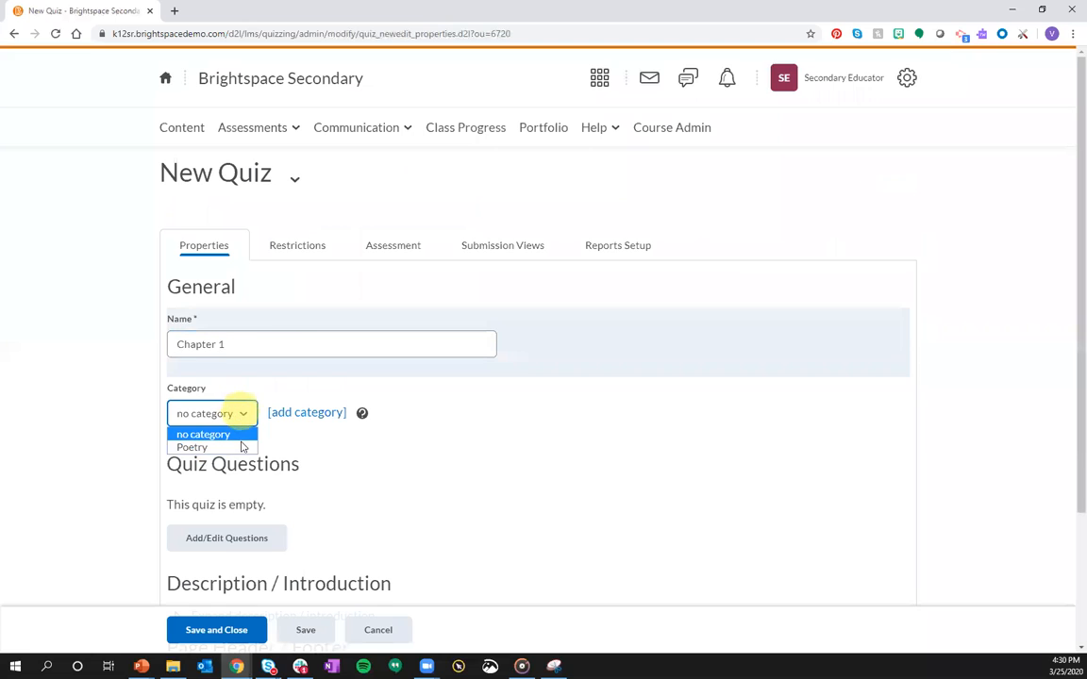
pyautogui.click(317, 413)
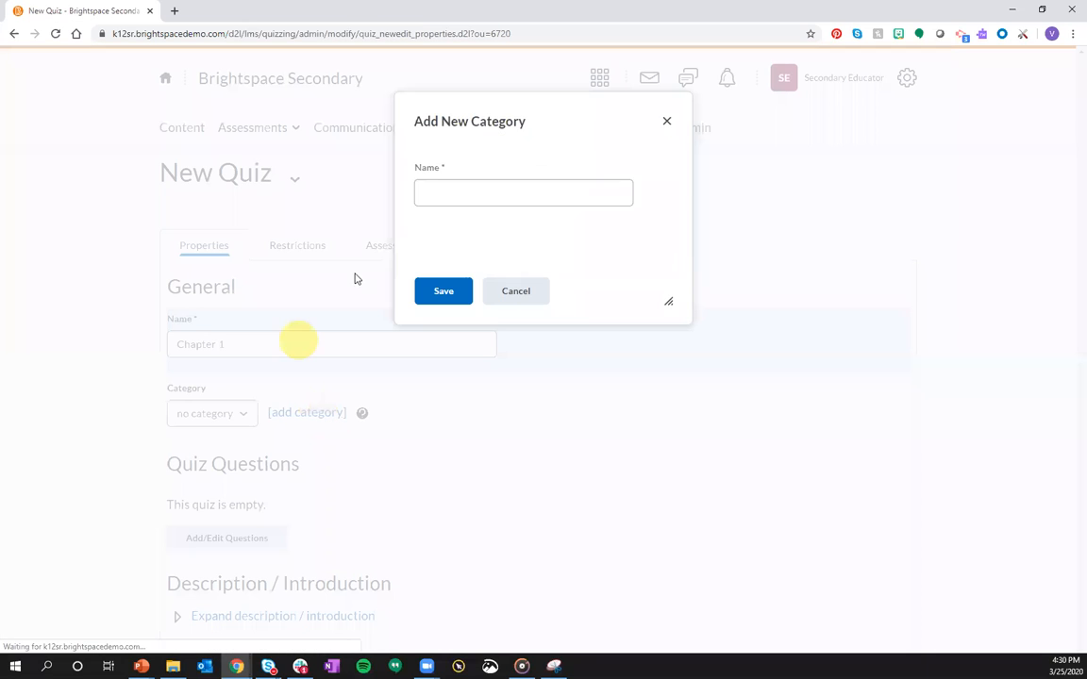
pyautogui.click(453, 198)
pyautogui.write('Novel Study')
pyautogui.click(447, 294)
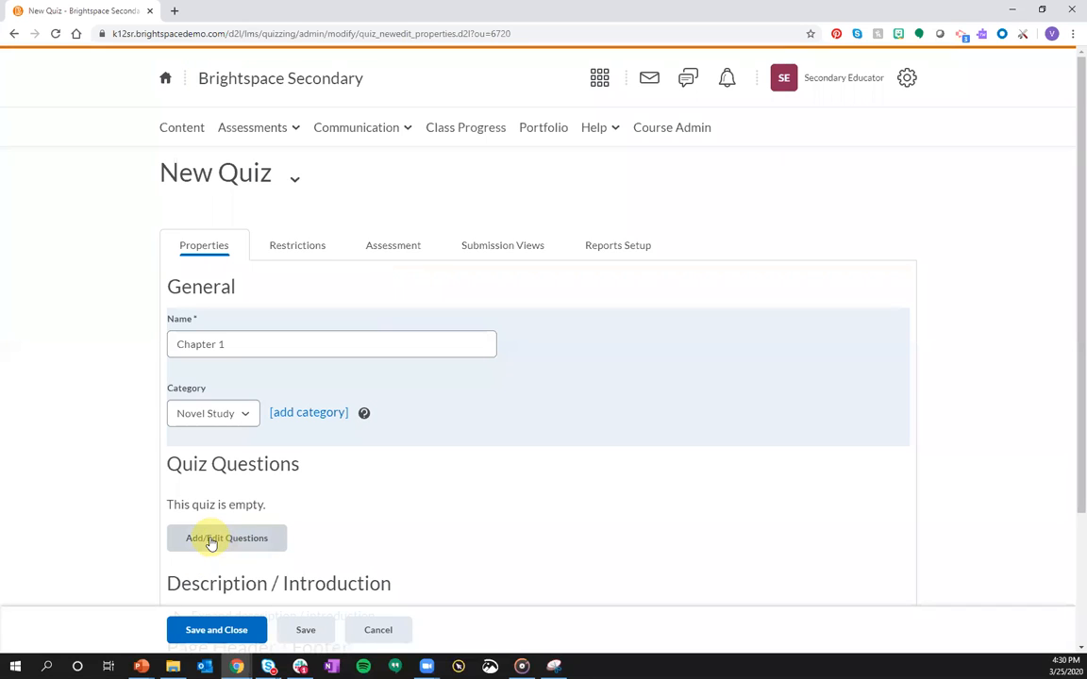
# - Give the Chapter 1 quiz a due date of 4/22/2020 in its restrictions
pyautogui.click(294, 246)
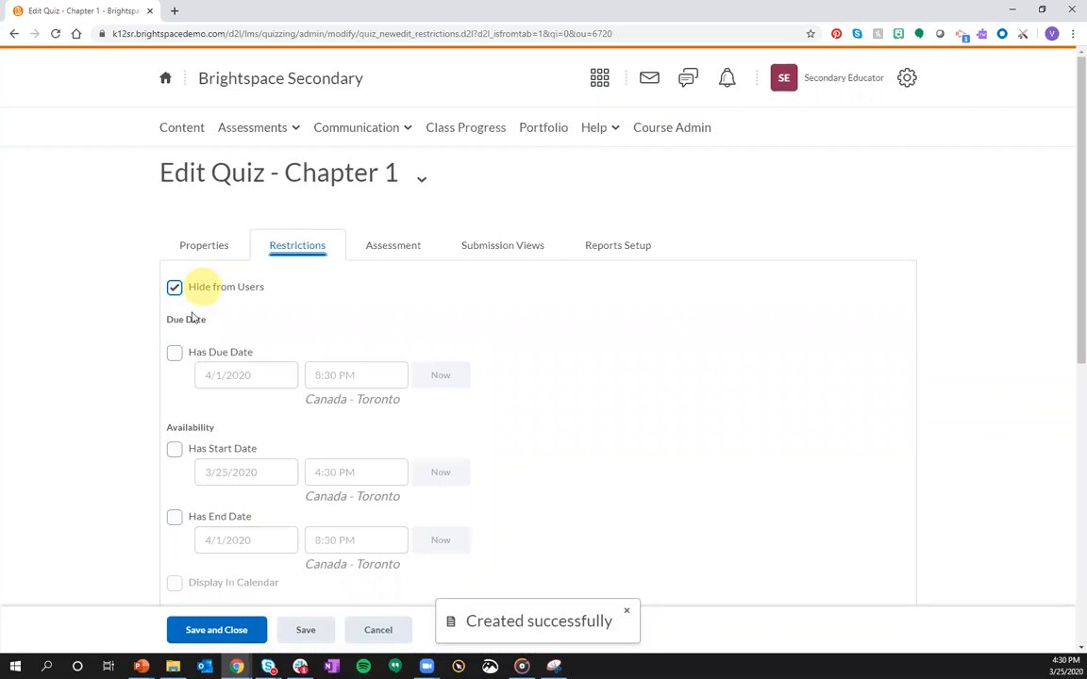
pyautogui.click(175, 352)
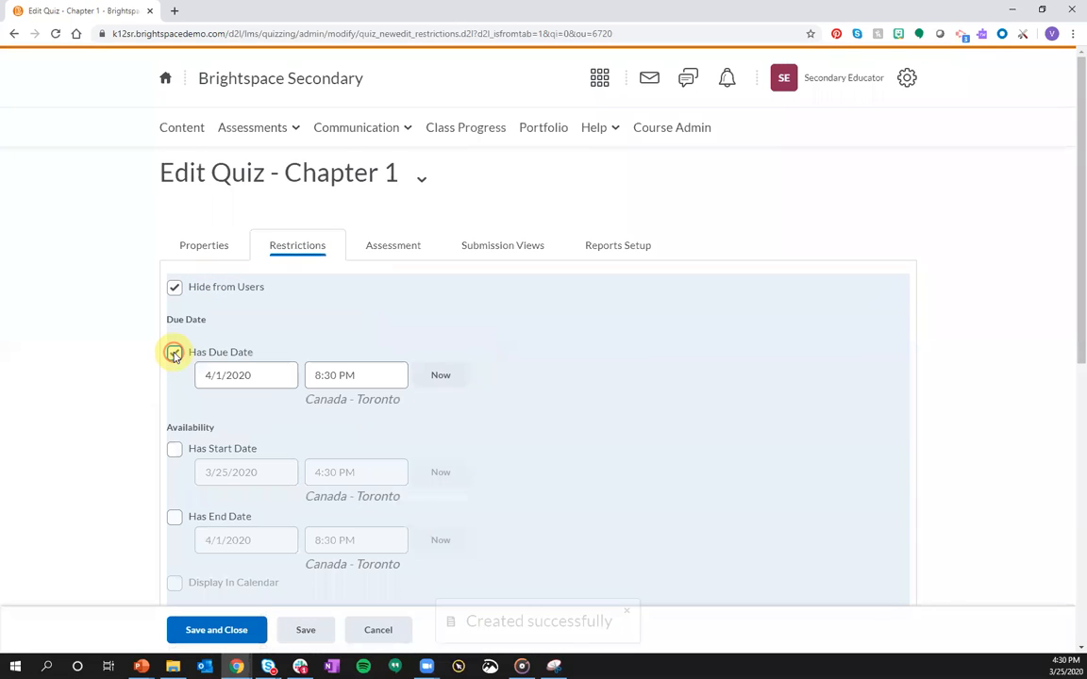
pyautogui.click(231, 374)
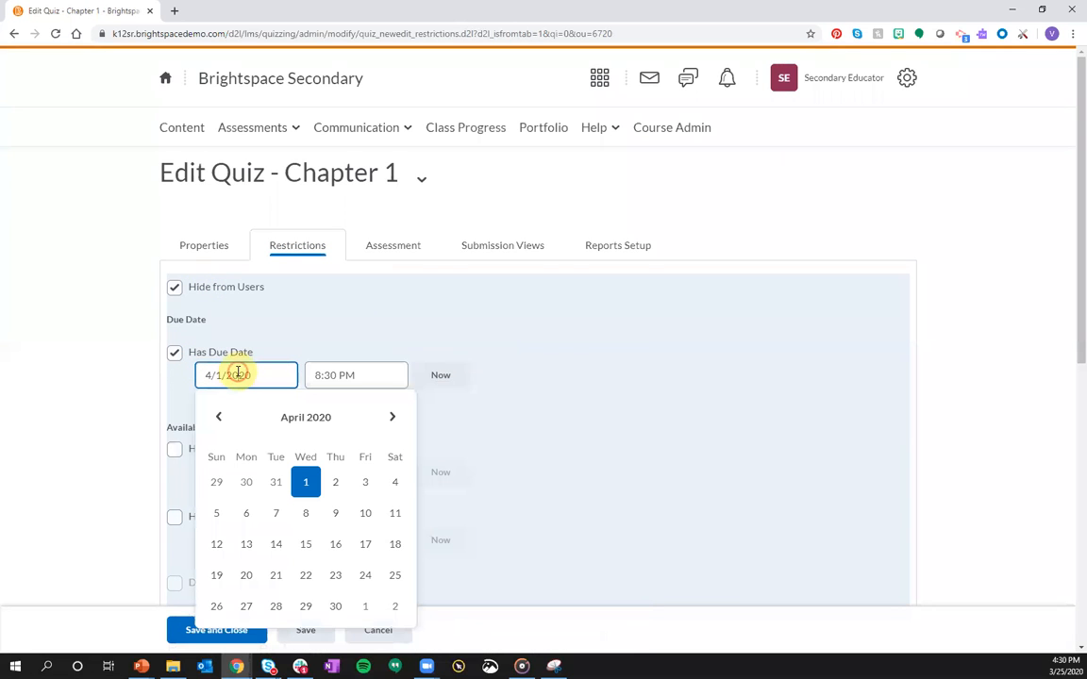
pyautogui.click(306, 575)
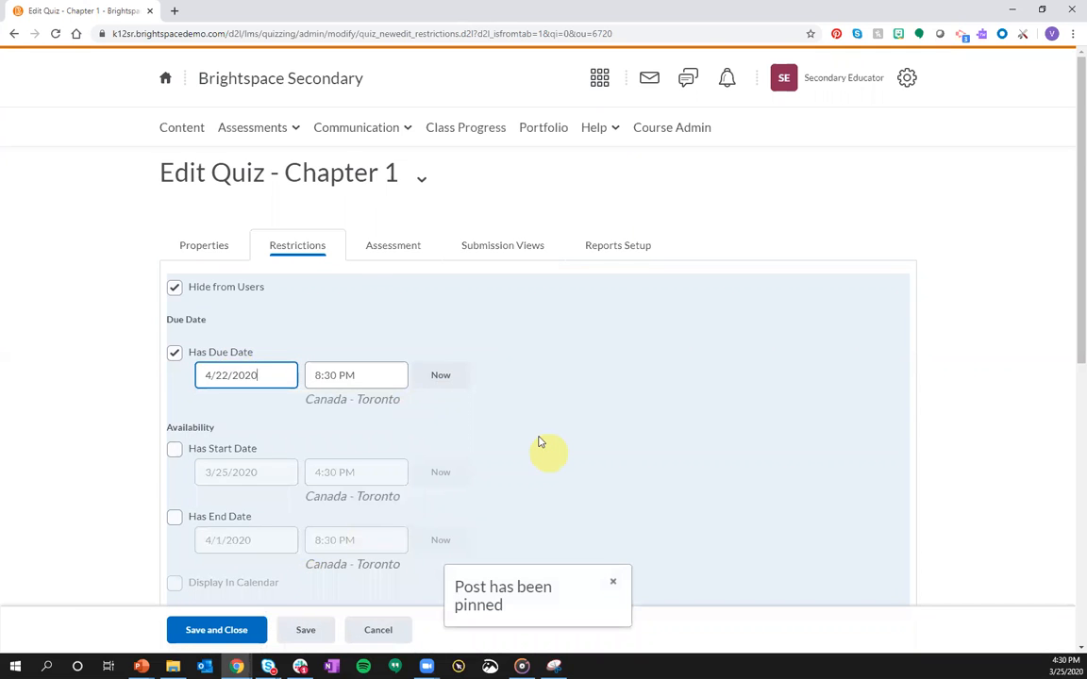
pyautogui.scroll(-4, 539, 443)
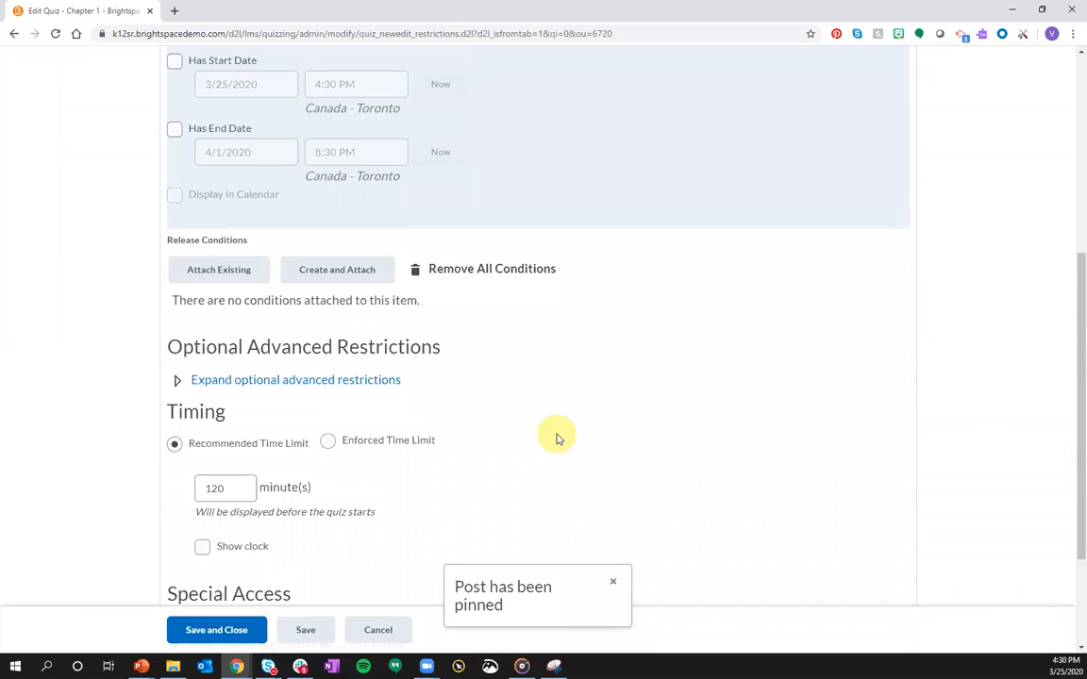
# - Look over the Chapter 1 quiz's timing restrictions, and open its question editor from the quiz properties
pyautogui.scroll(-1, 172, 404)
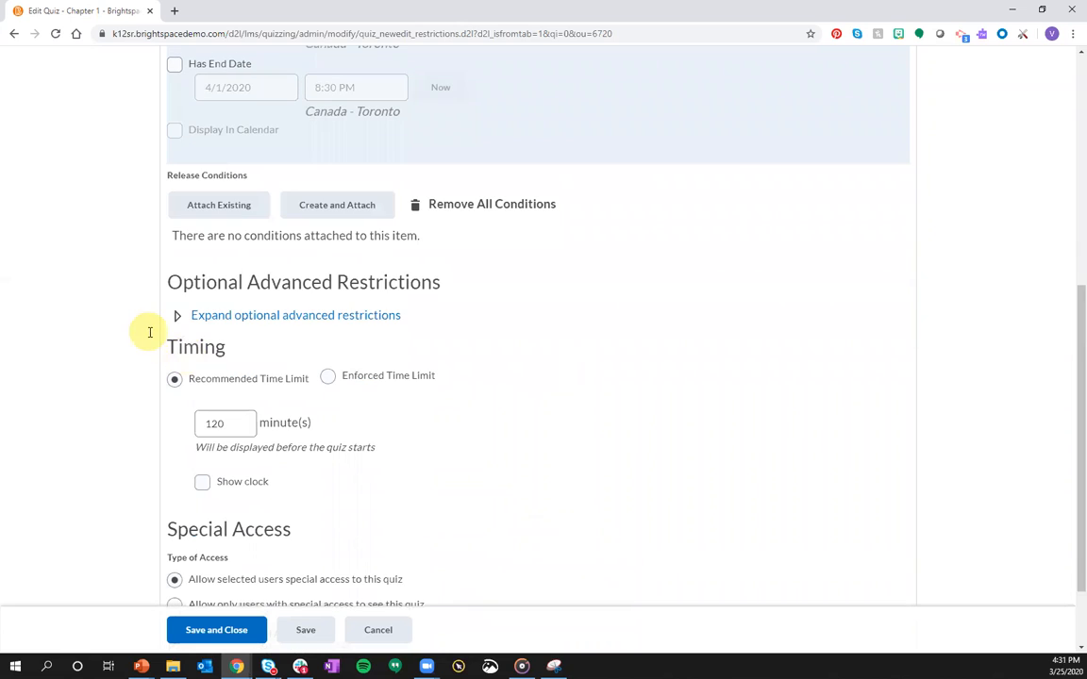
pyautogui.click(240, 424)
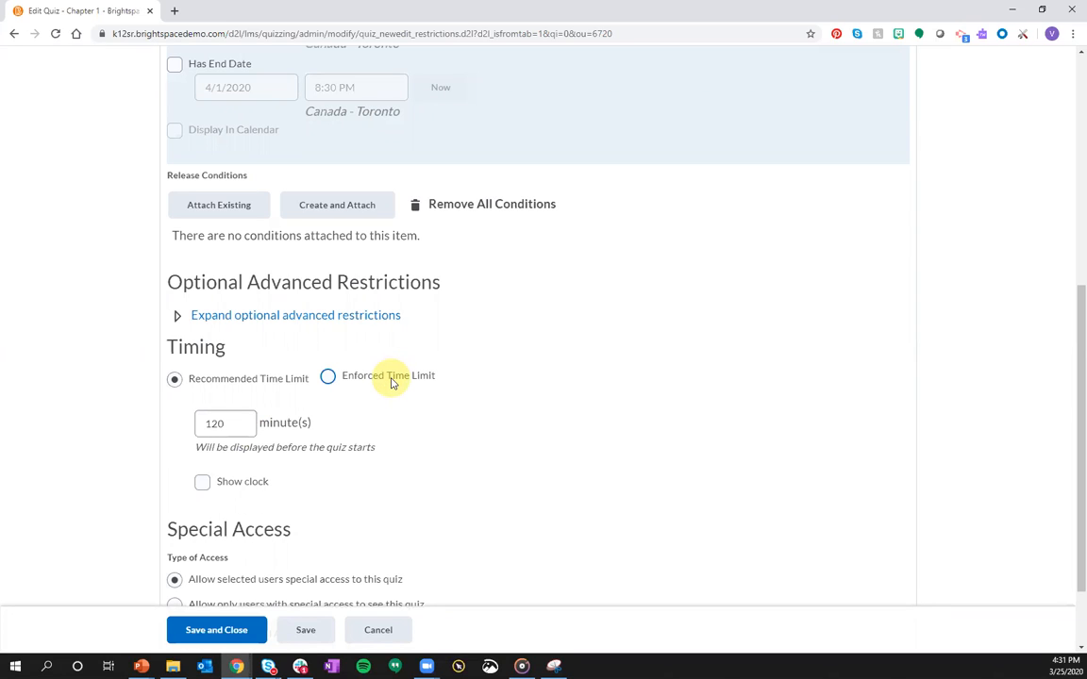
pyautogui.scroll(5, 387, 396)
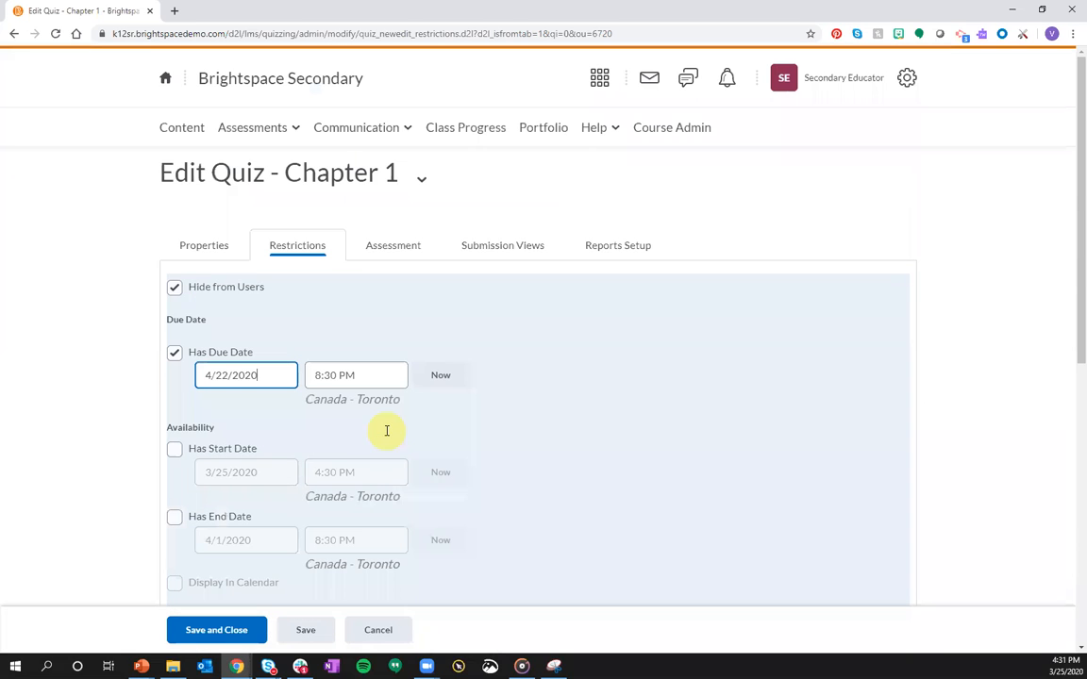
pyautogui.click(213, 248)
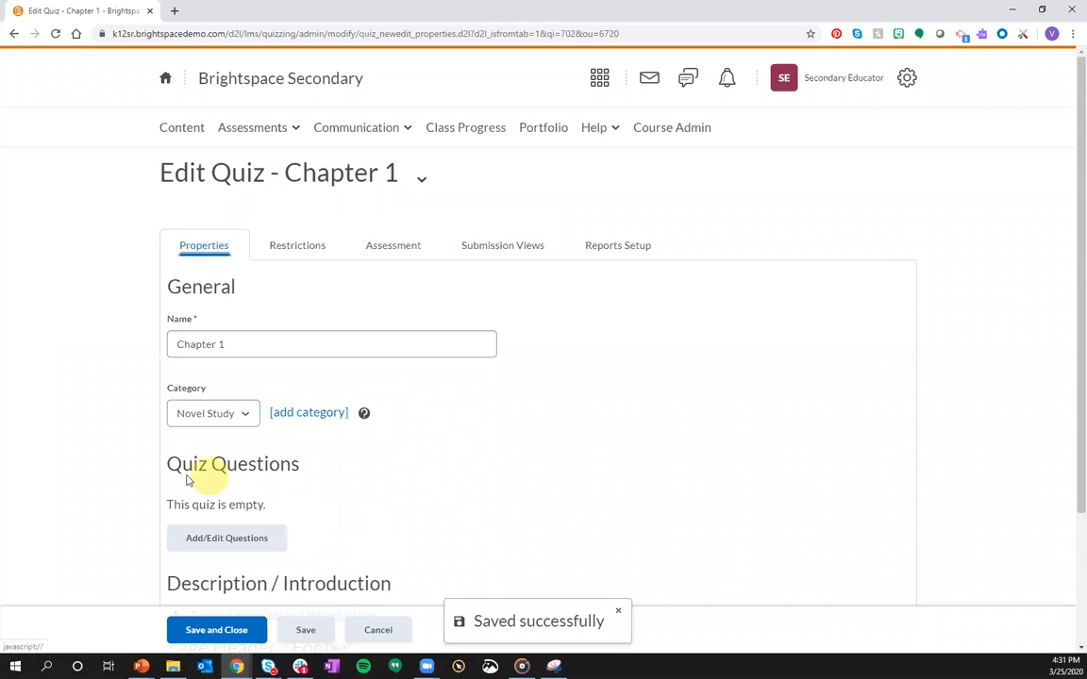
pyautogui.click(192, 541)
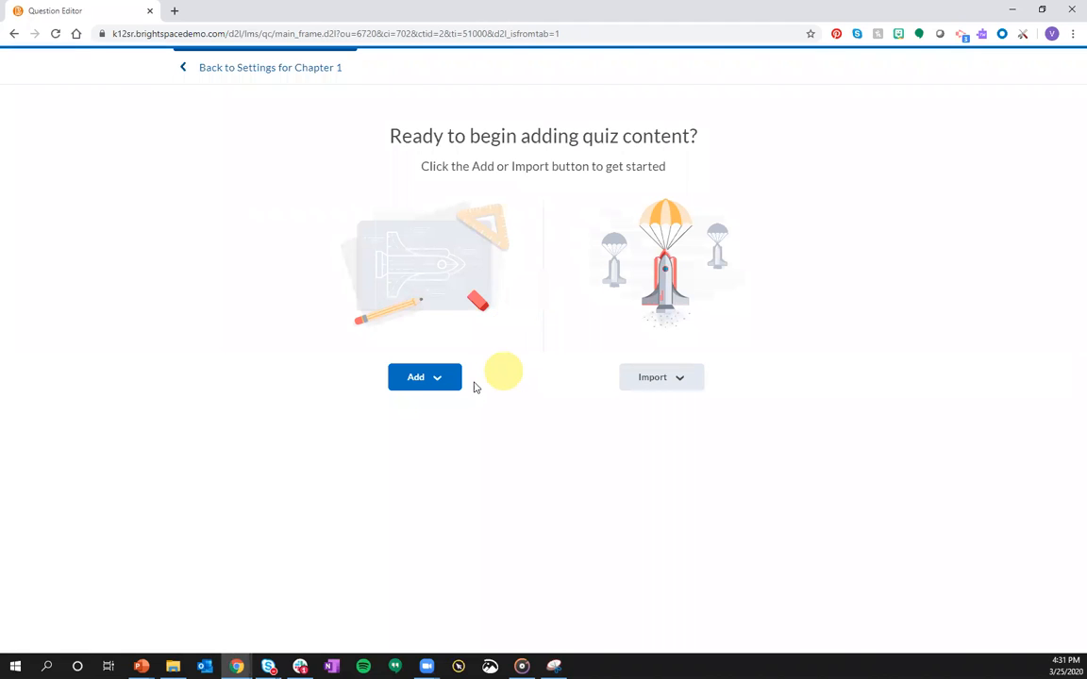
# - Start a new Multiple Choice question in the Chapter 1 quiz and view the other available question types
pyautogui.click(444, 382)
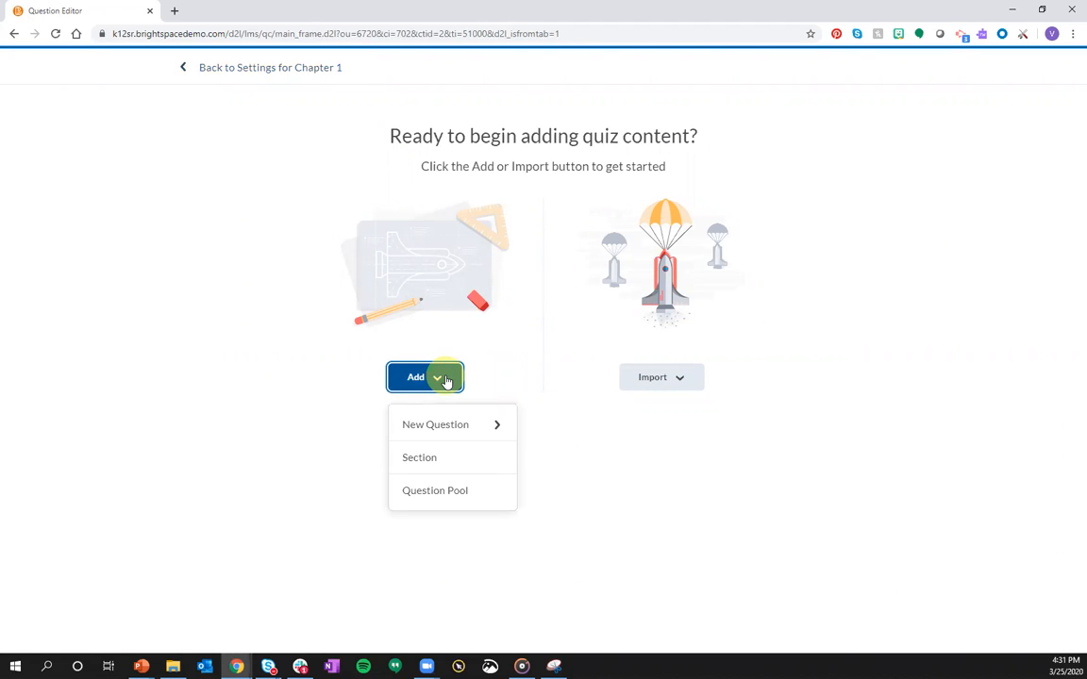
pyautogui.click(497, 427)
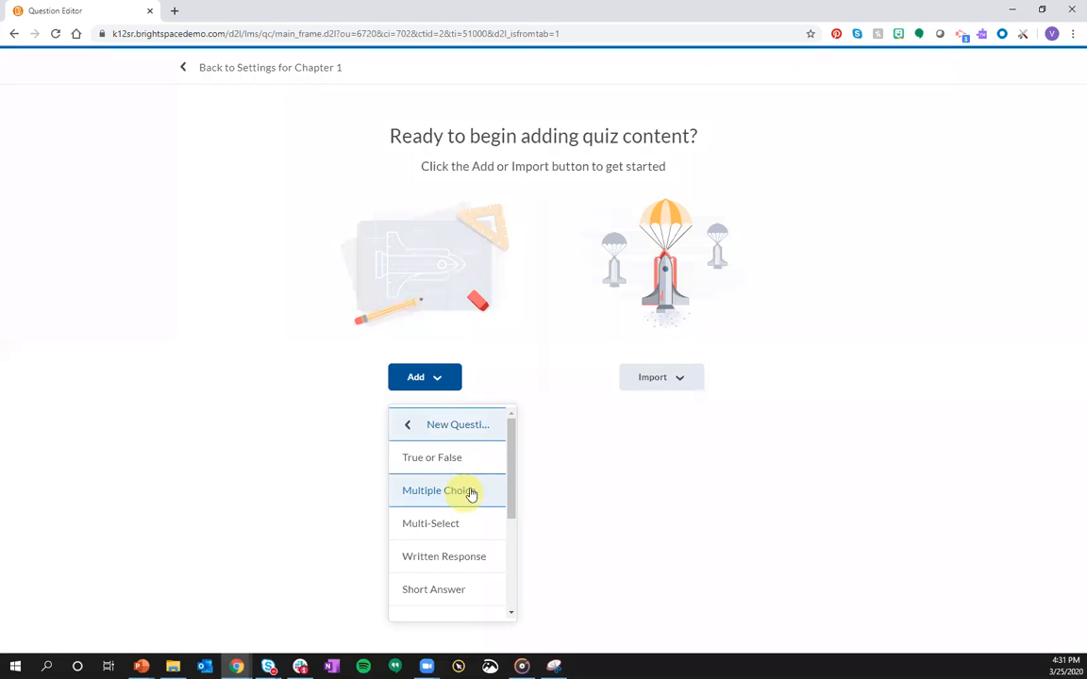
pyautogui.scroll(-2, 475, 507)
pyautogui.scroll(3, 475, 506)
pyautogui.click(453, 491)
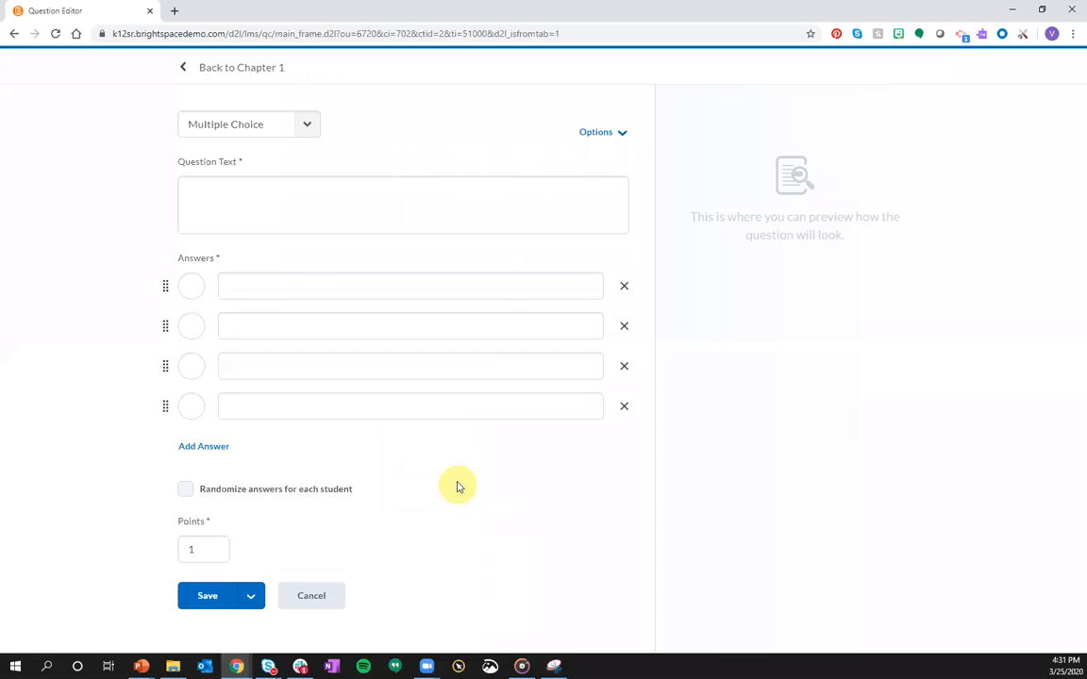
pyautogui.click(312, 125)
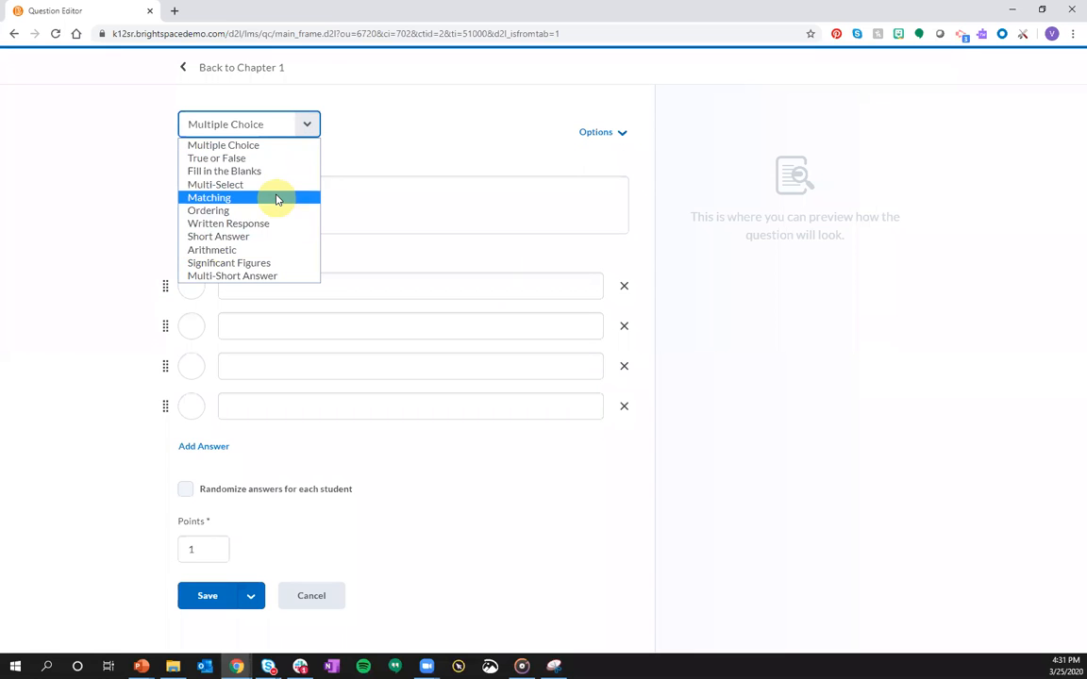
pyautogui.click(417, 134)
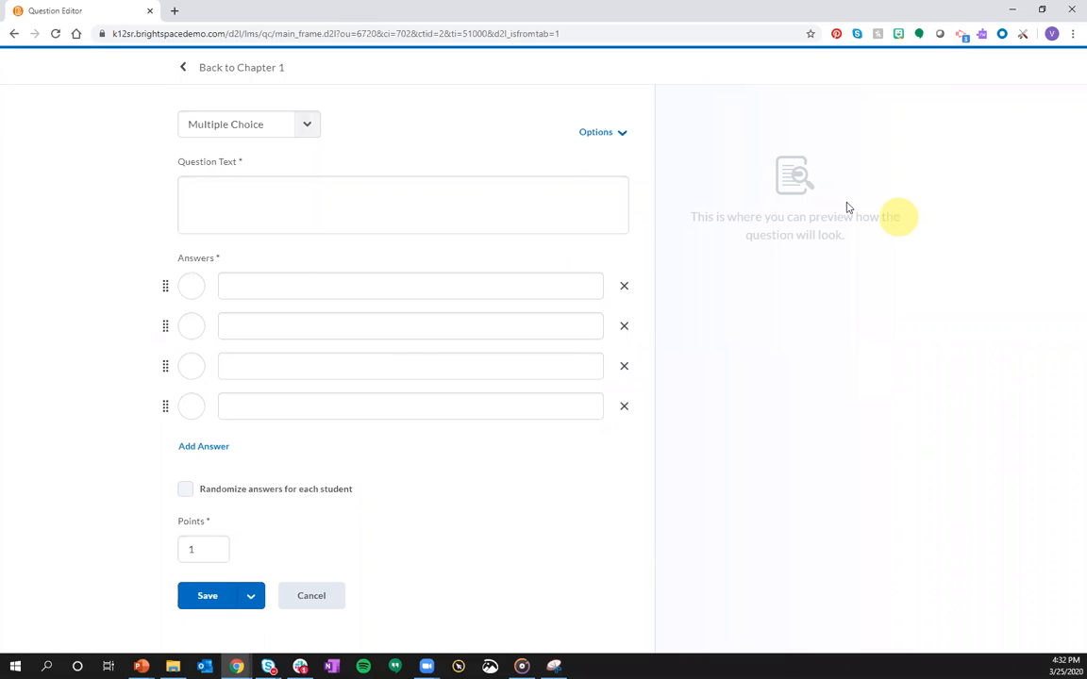
# - Enter the question text "Which of the following is a common symbol in Chapter 1?" and look at the equation options
pyautogui.click(401, 195)
pyautogui.click(299, 192)
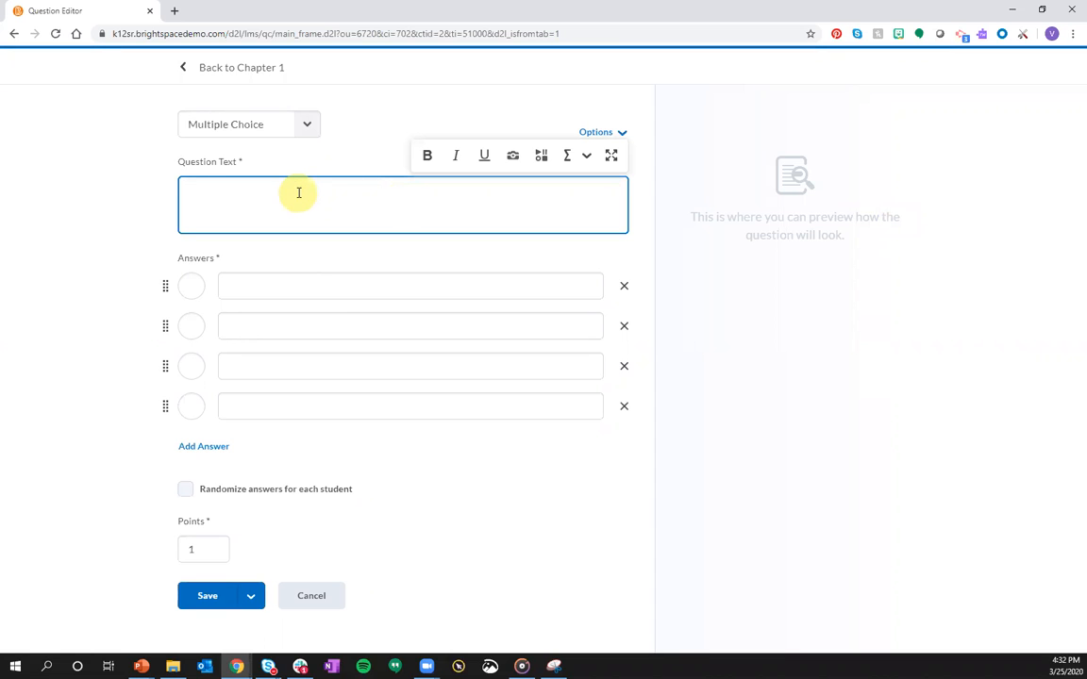
pyautogui.write('In')
pyautogui.write('Which of the fol')
pyautogui.write('lowing')
pyautogui.write(' is a c')
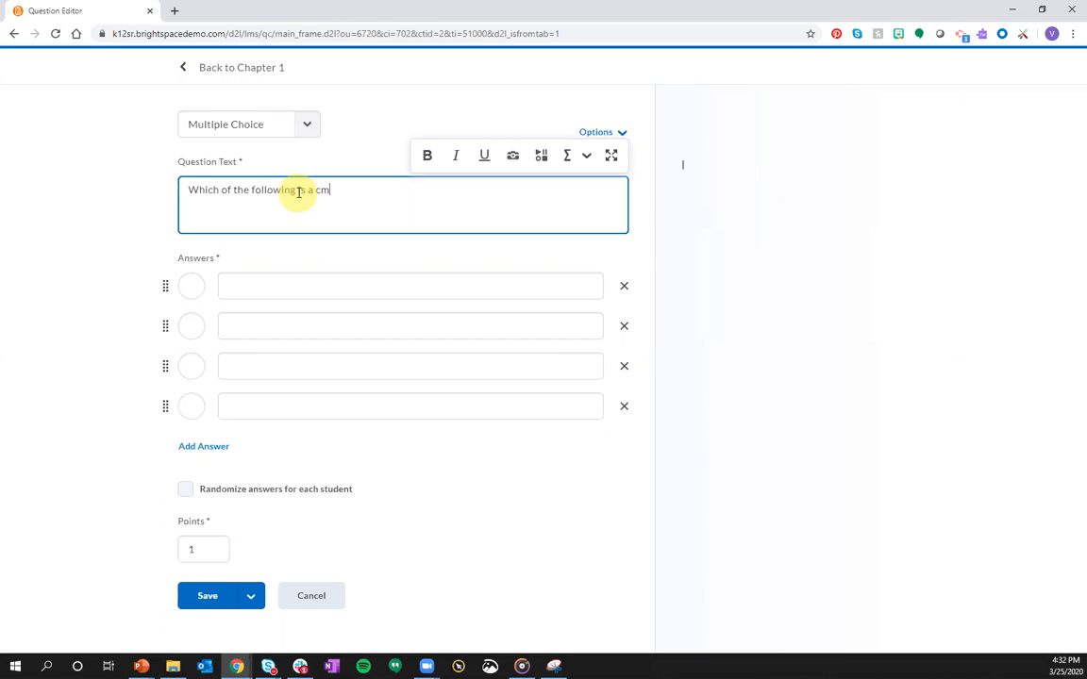
pyautogui.write('ommon symbol in Chapter 1?')
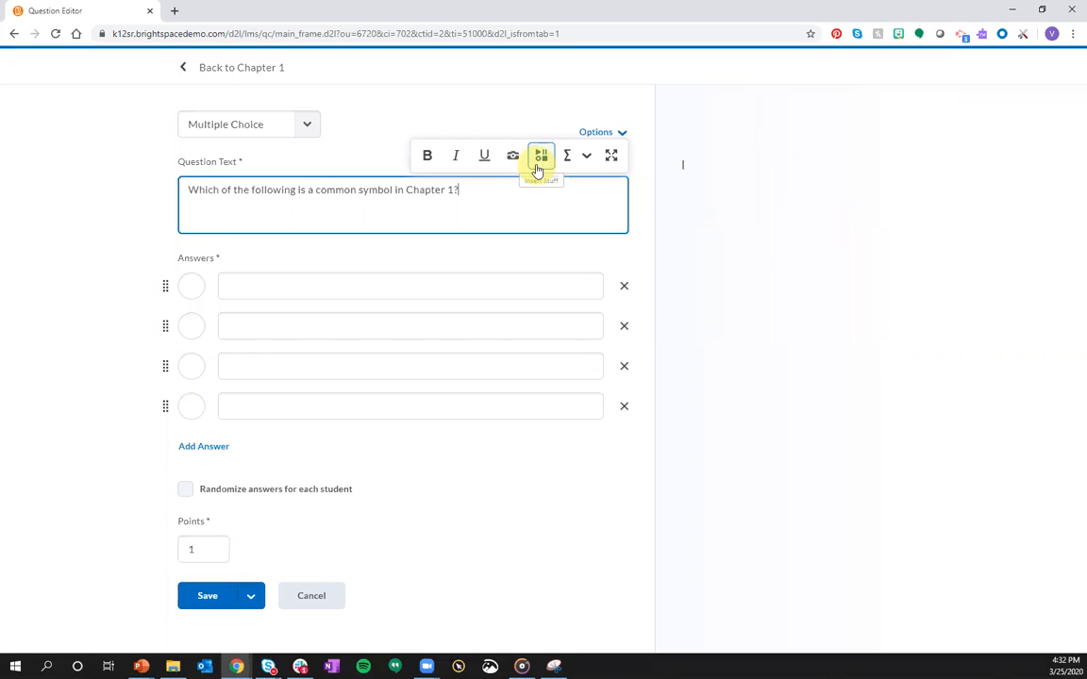
pyautogui.click(585, 160)
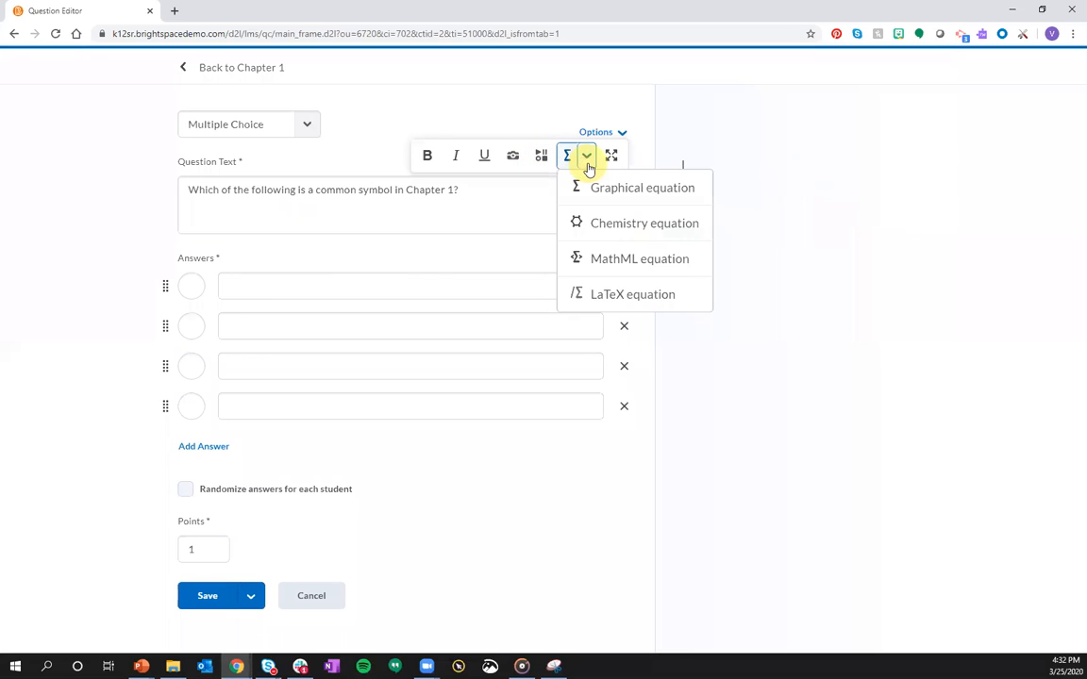
pyautogui.click(516, 187)
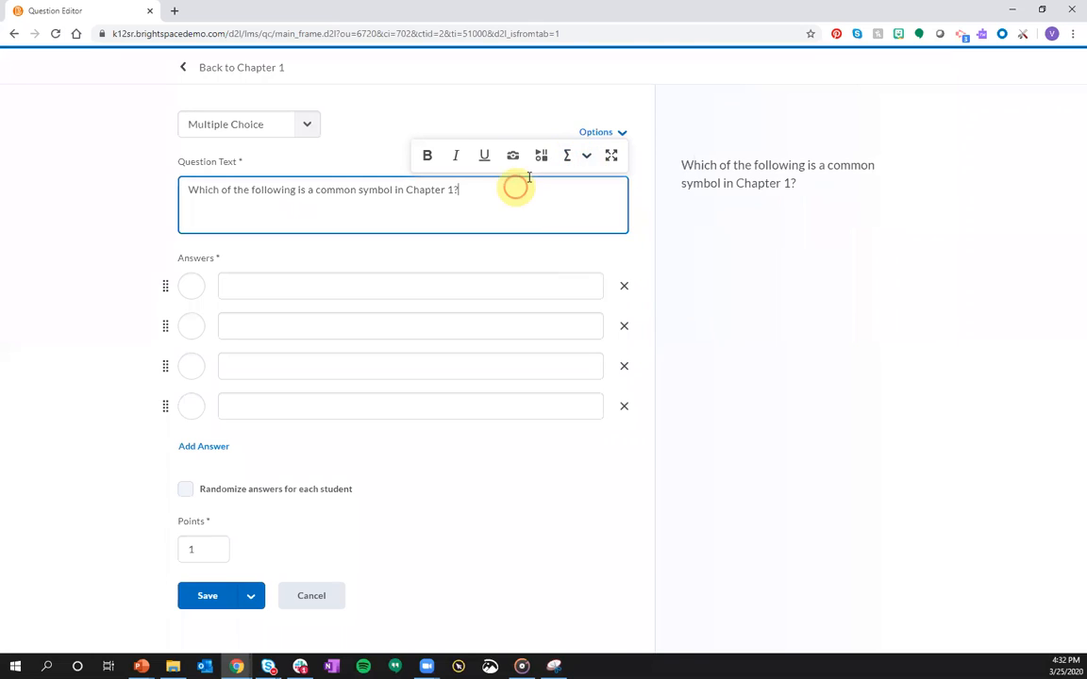
# - Fill in the answers Owl, Diamond, Tree and Fox, and mark Fox as the correct one
pyautogui.click(397, 285)
pyautogui.write('Owl')
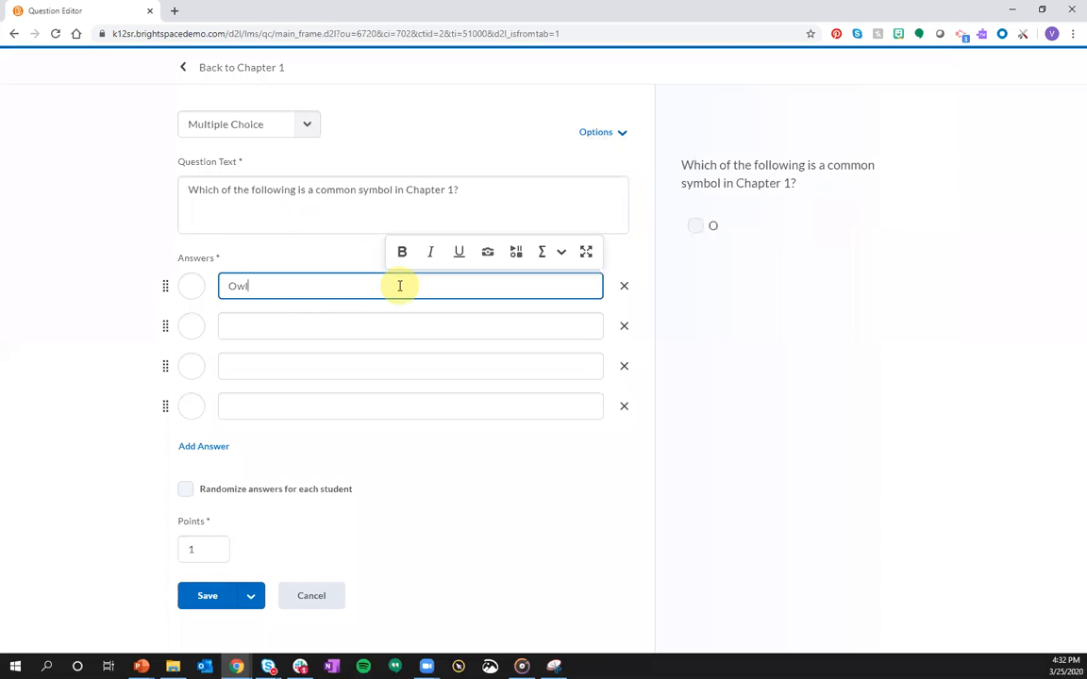
pyautogui.click(321, 336)
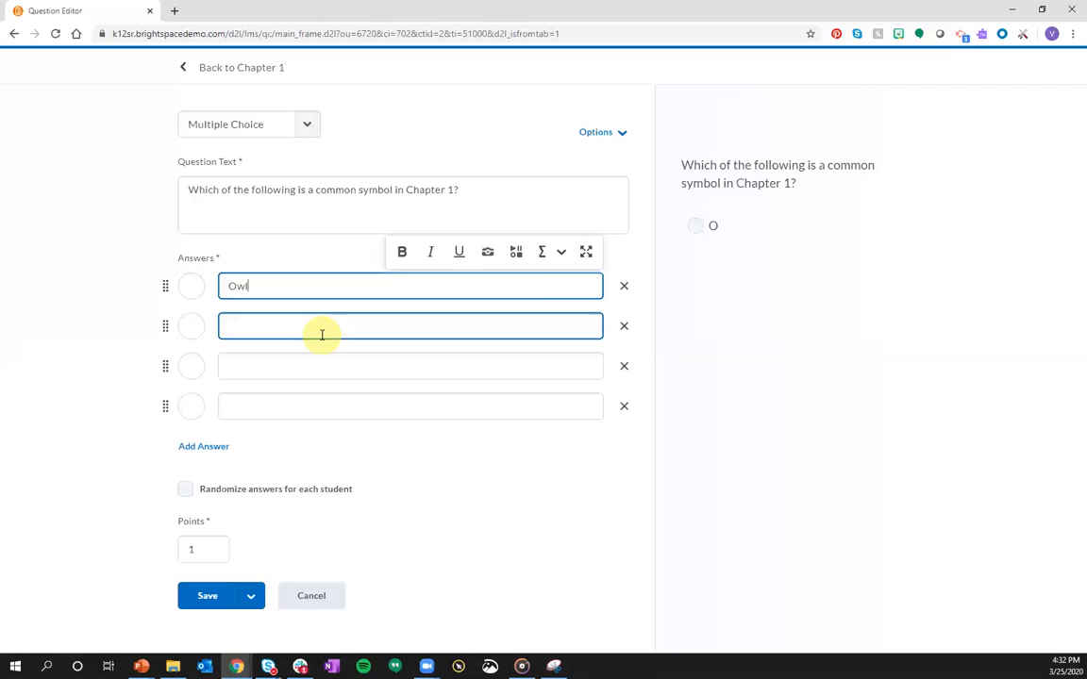
pyautogui.write('Diamond')
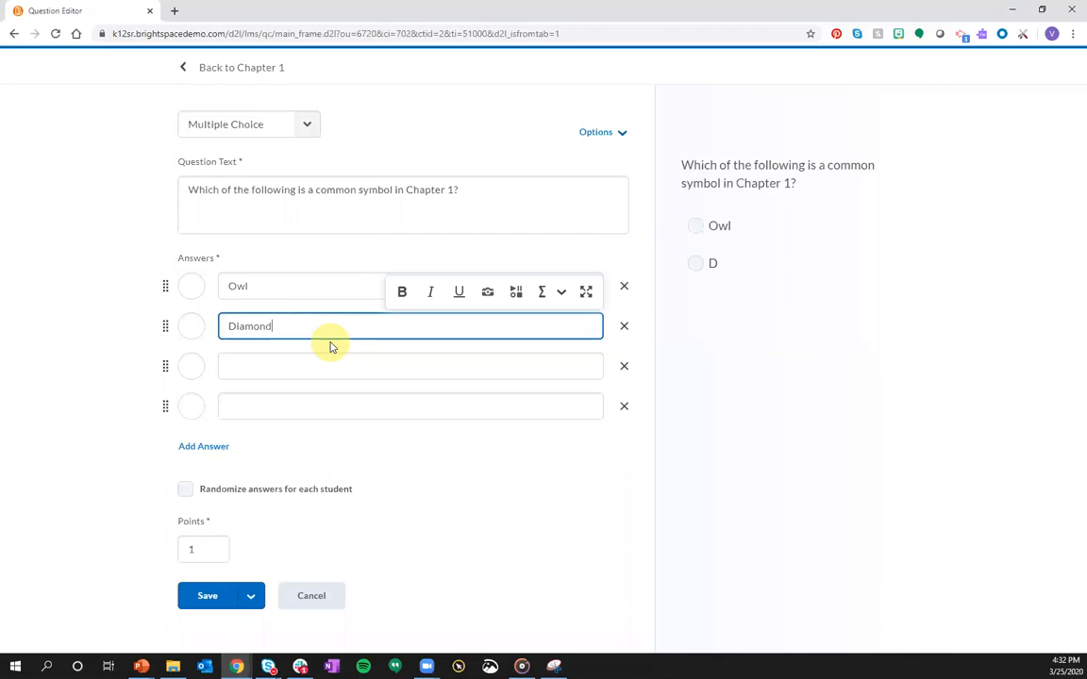
pyautogui.click(330, 369)
pyautogui.write('Tree')
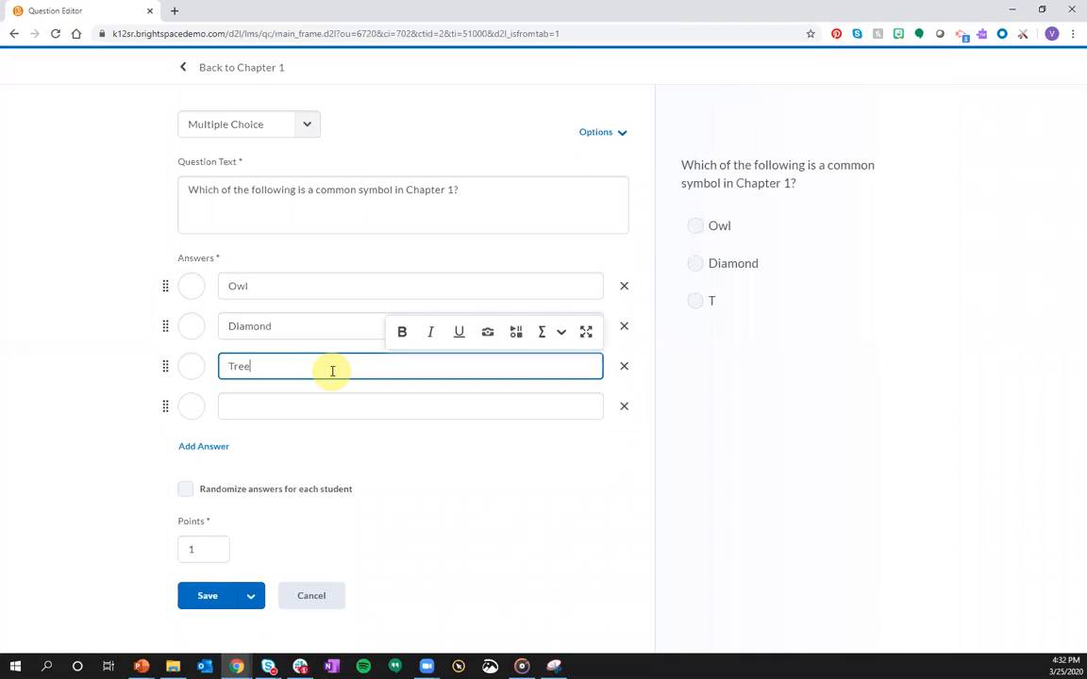
pyautogui.click(333, 413)
pyautogui.write('Fox')
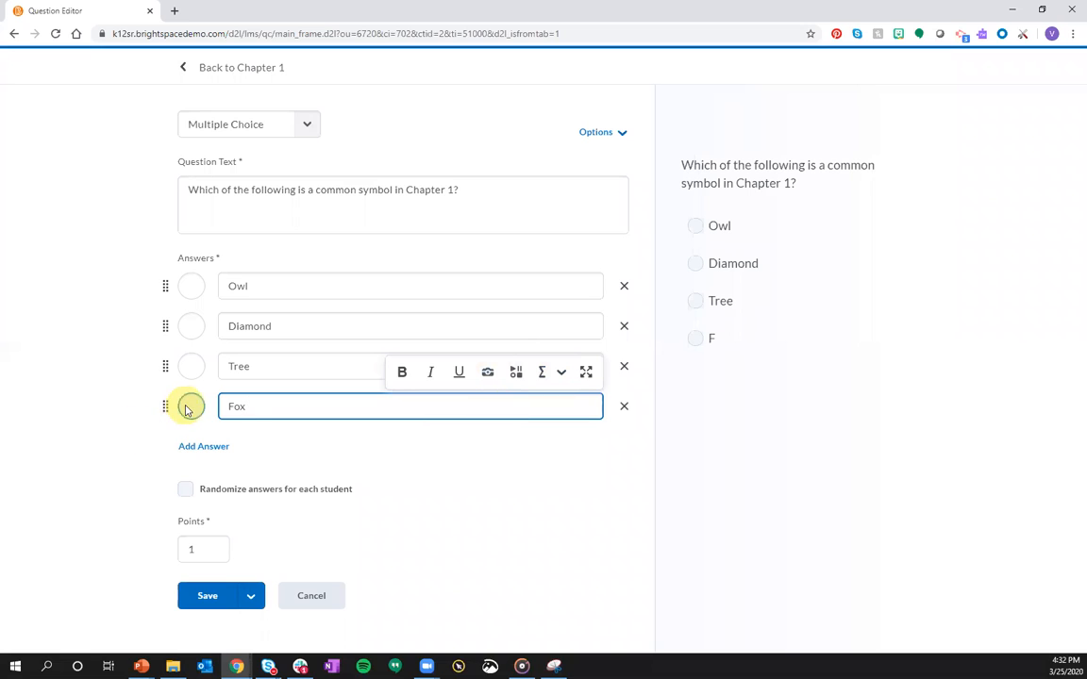
pyautogui.click(188, 407)
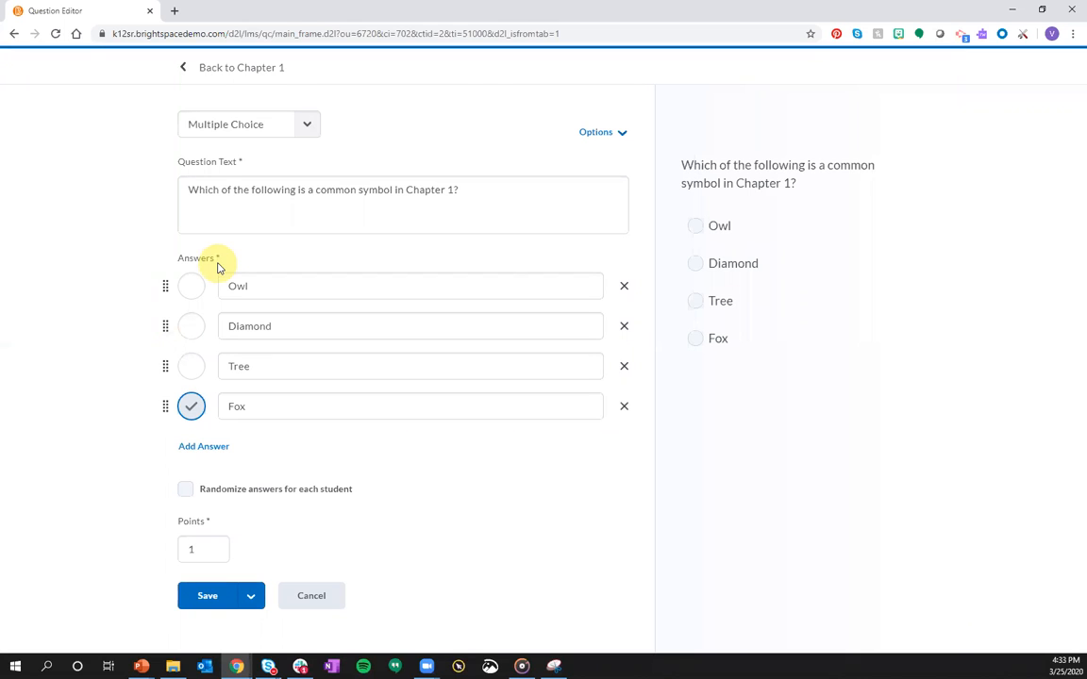
# - Add and remove an extra blank answer, and have the answers randomized for each student
pyautogui.click(222, 454)
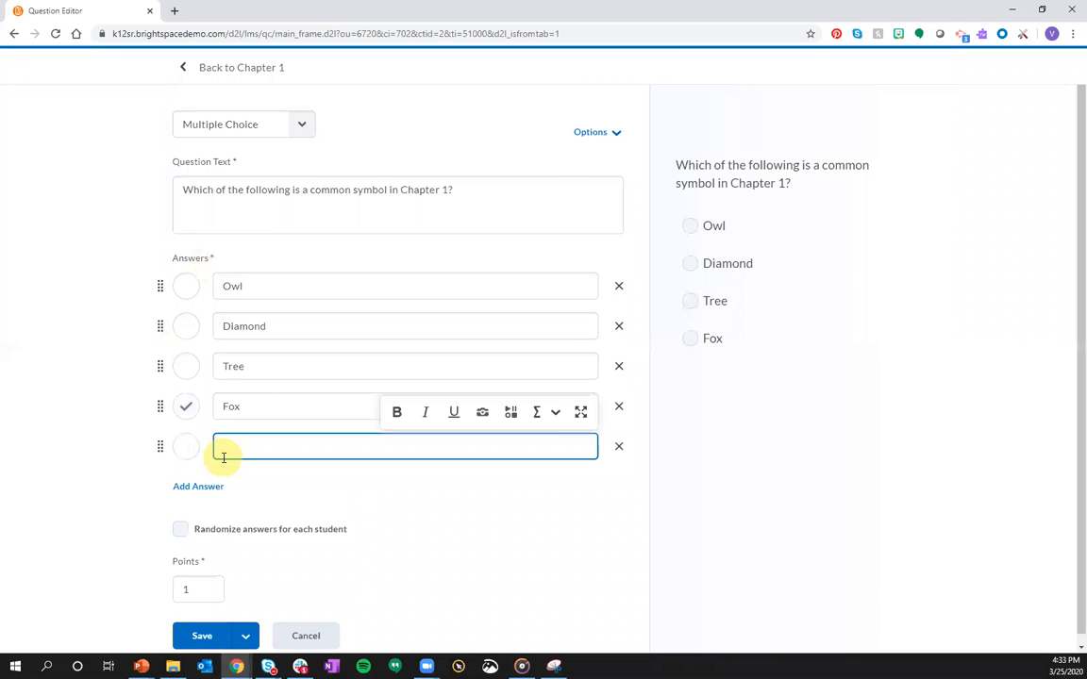
pyautogui.click(619, 449)
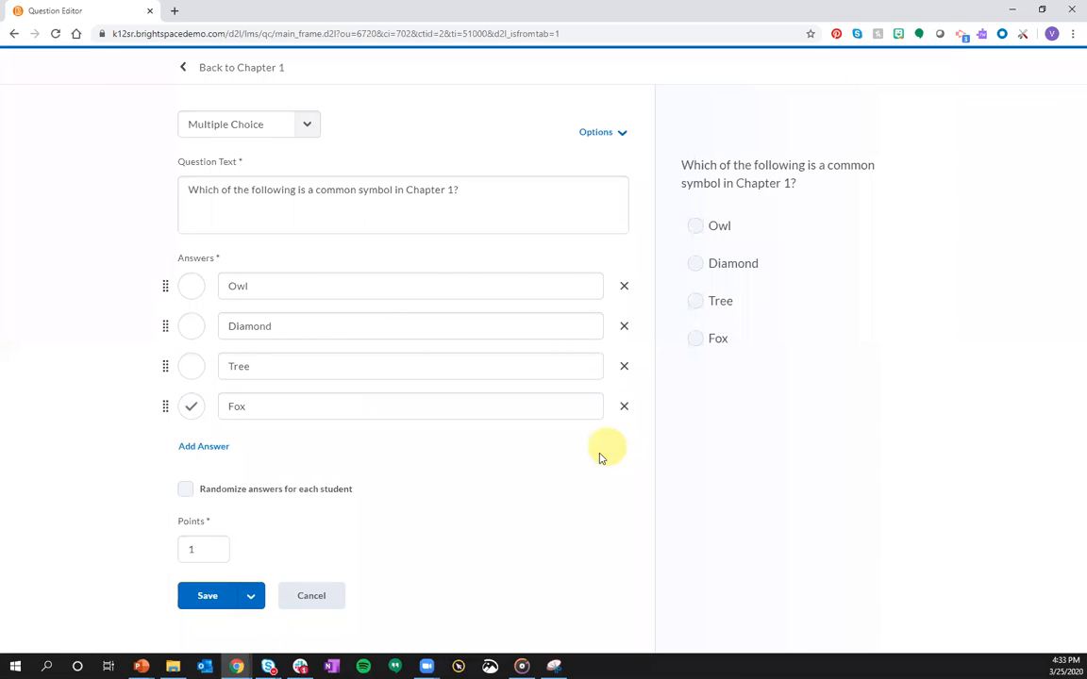
pyautogui.click(325, 489)
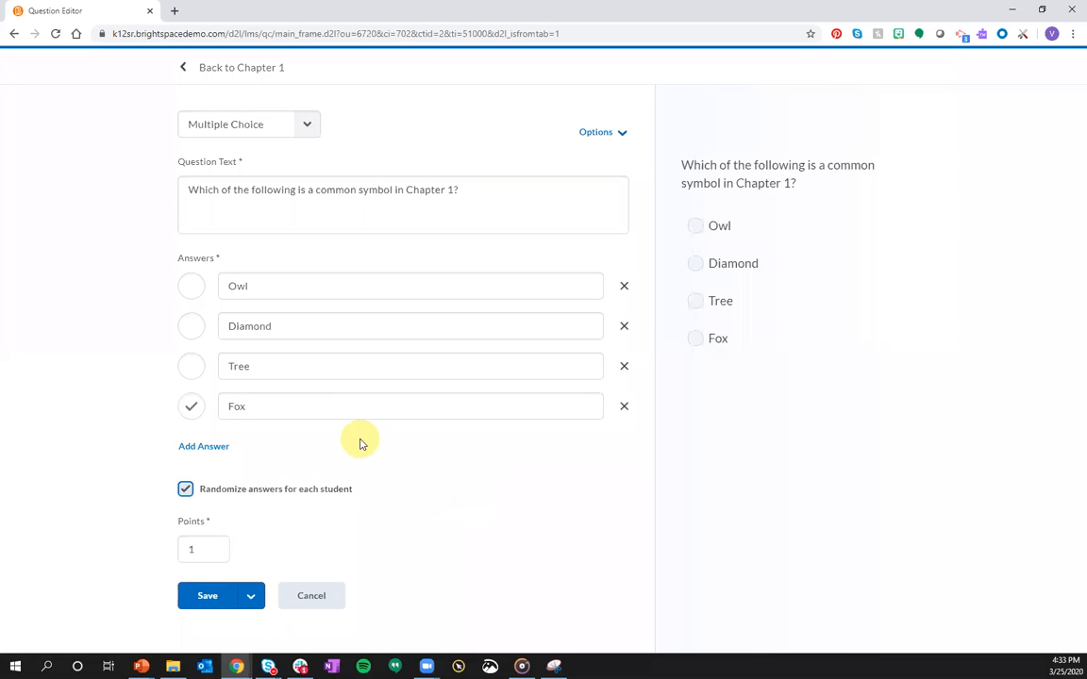
pyautogui.click(202, 547)
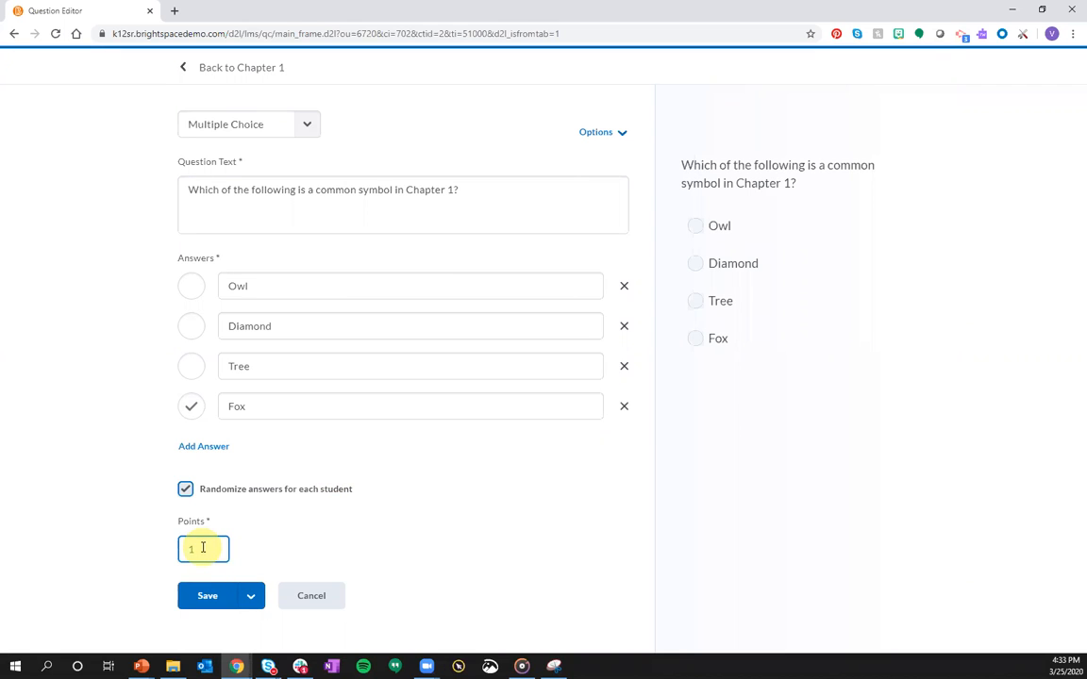
# - Enable feedback for the question and enter "I can see why you would think that, but..." for the Tree answer
pyautogui.click(622, 136)
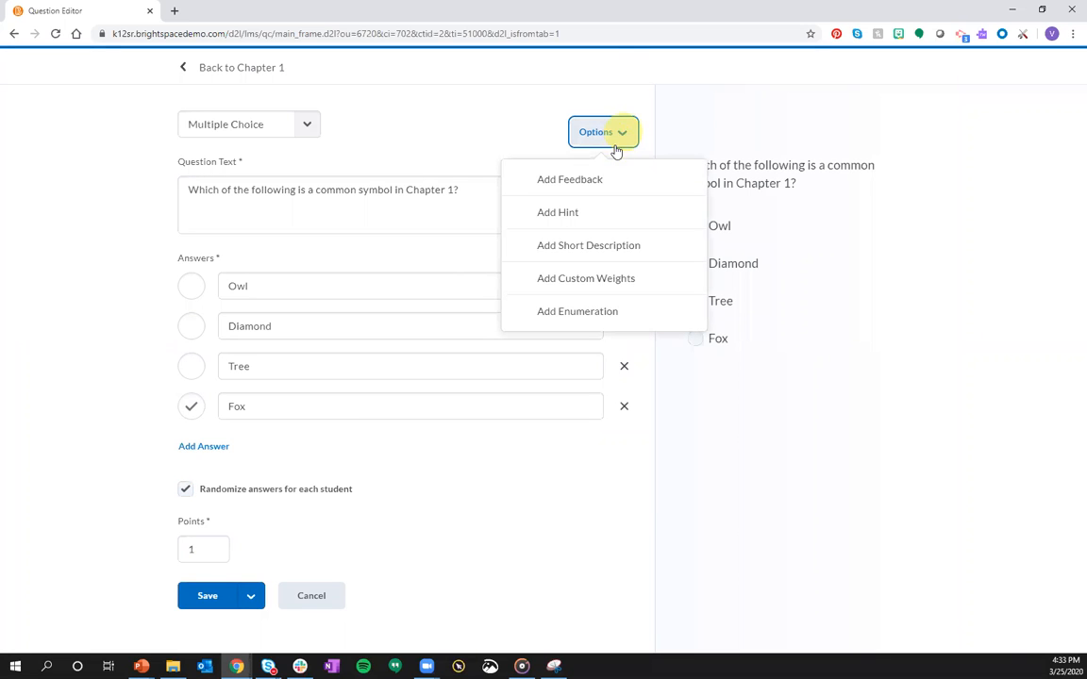
pyautogui.click(623, 176)
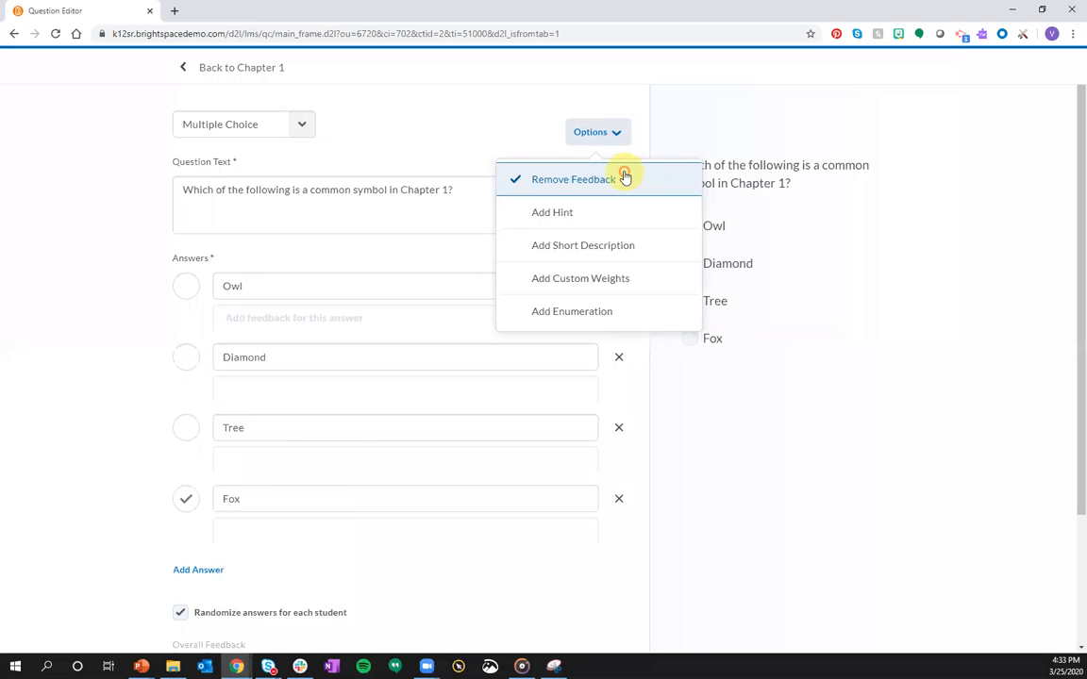
pyautogui.click(312, 469)
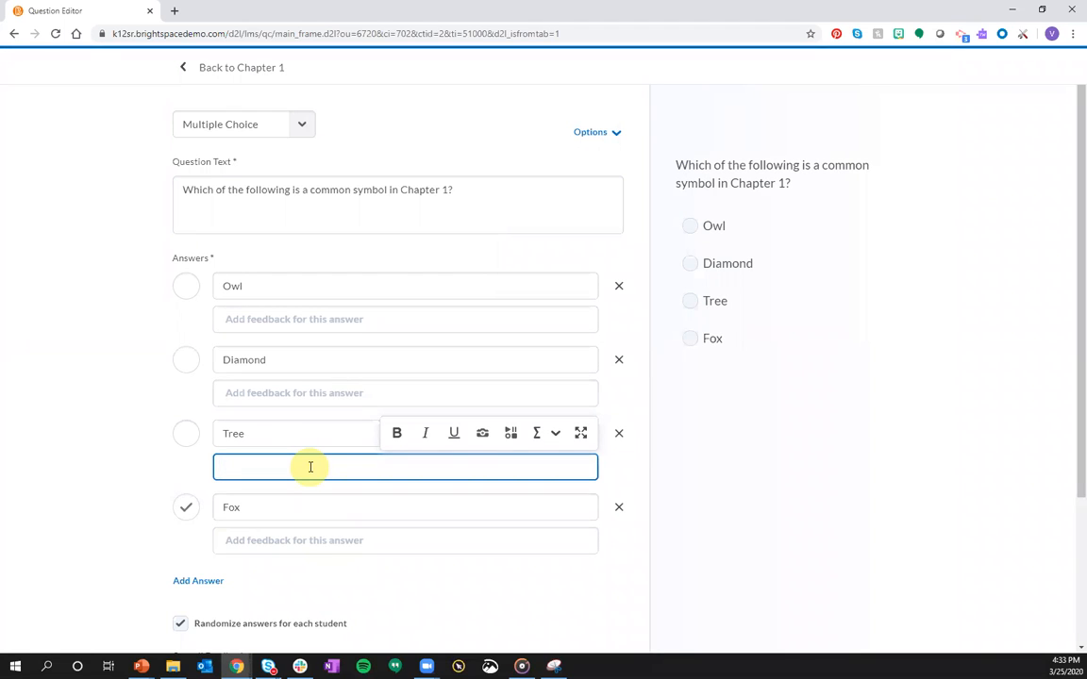
pyautogui.write('I can see why you would think')
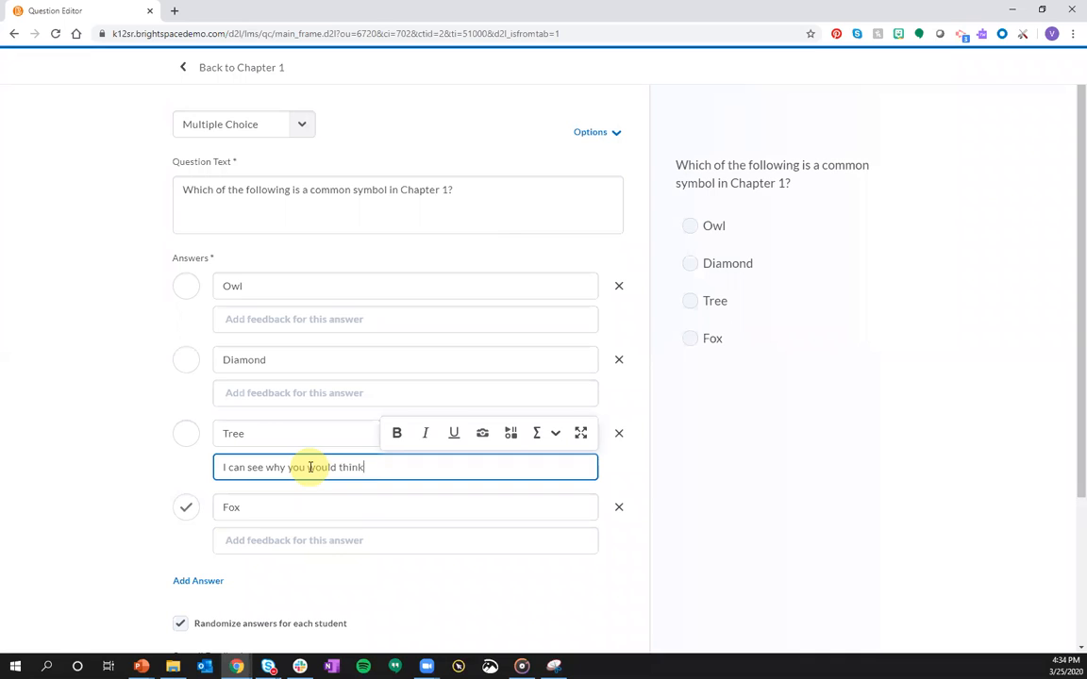
pyautogui.write(' that, but...')
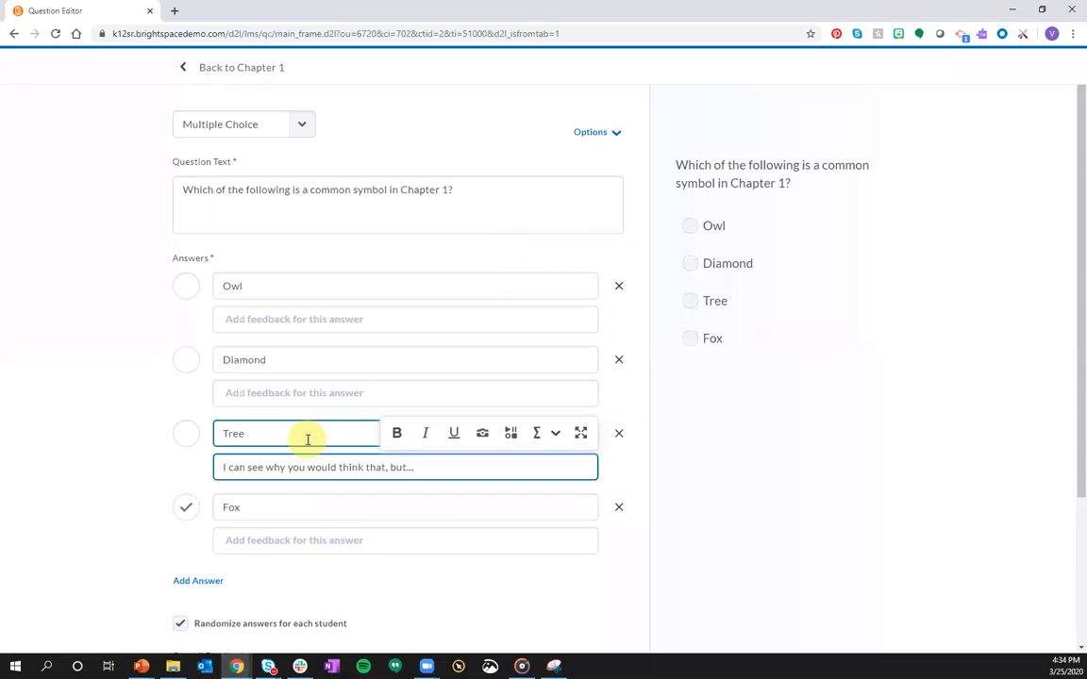
# - Save the multiple choice question and create a copy of it for the next question
pyautogui.scroll(-2, 310, 440)
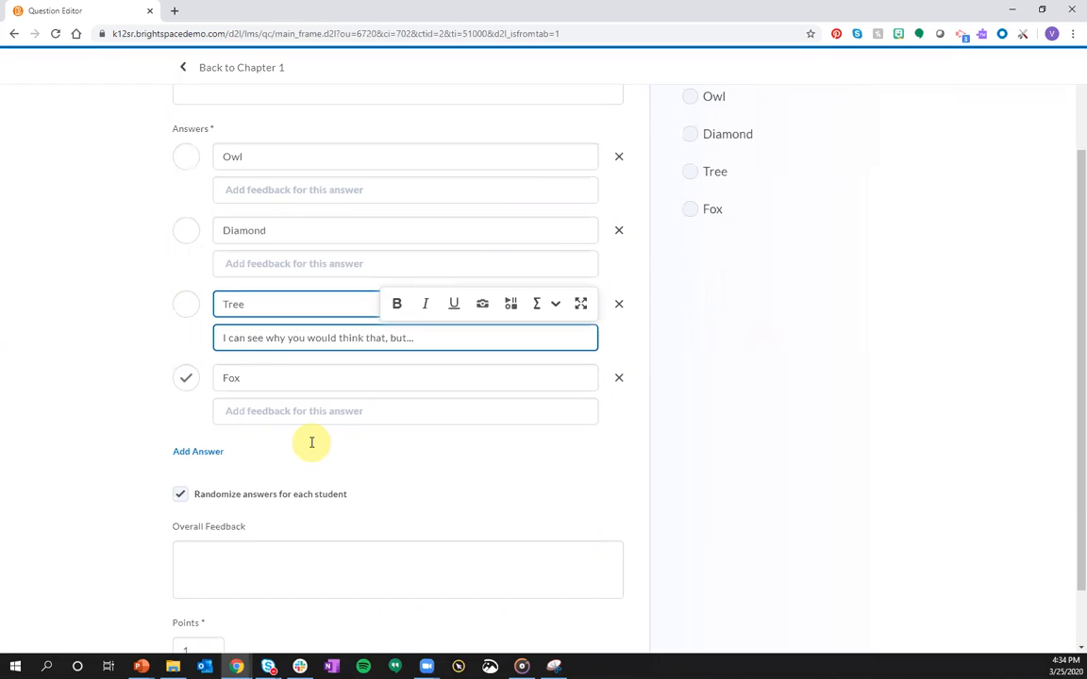
pyautogui.scroll(-1, 311, 442)
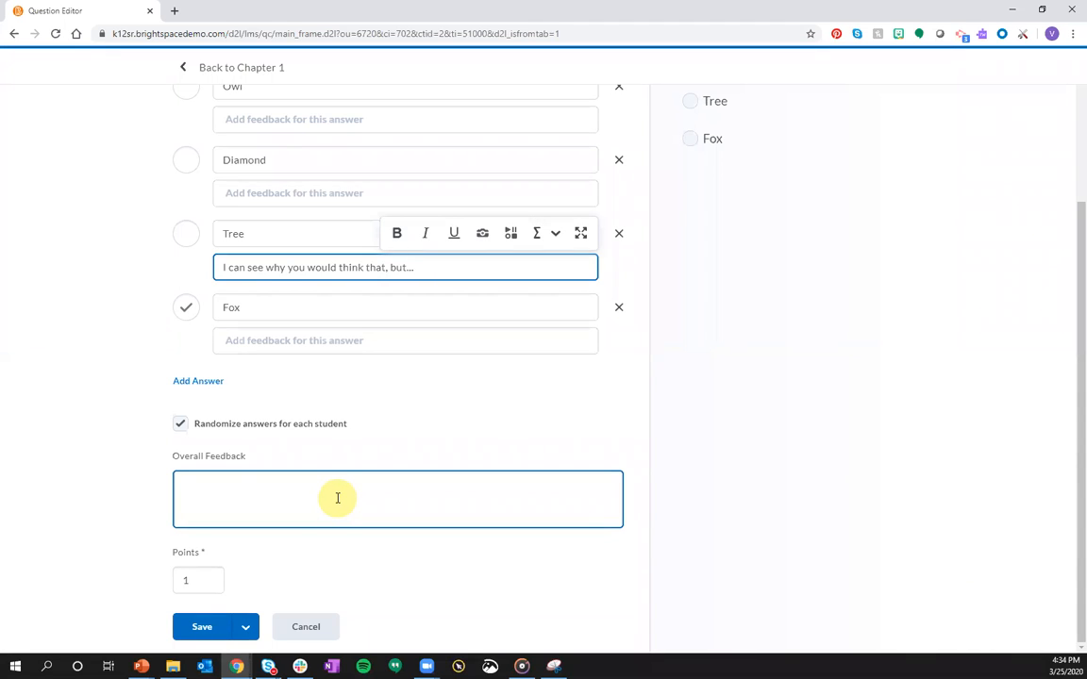
pyautogui.click(247, 627)
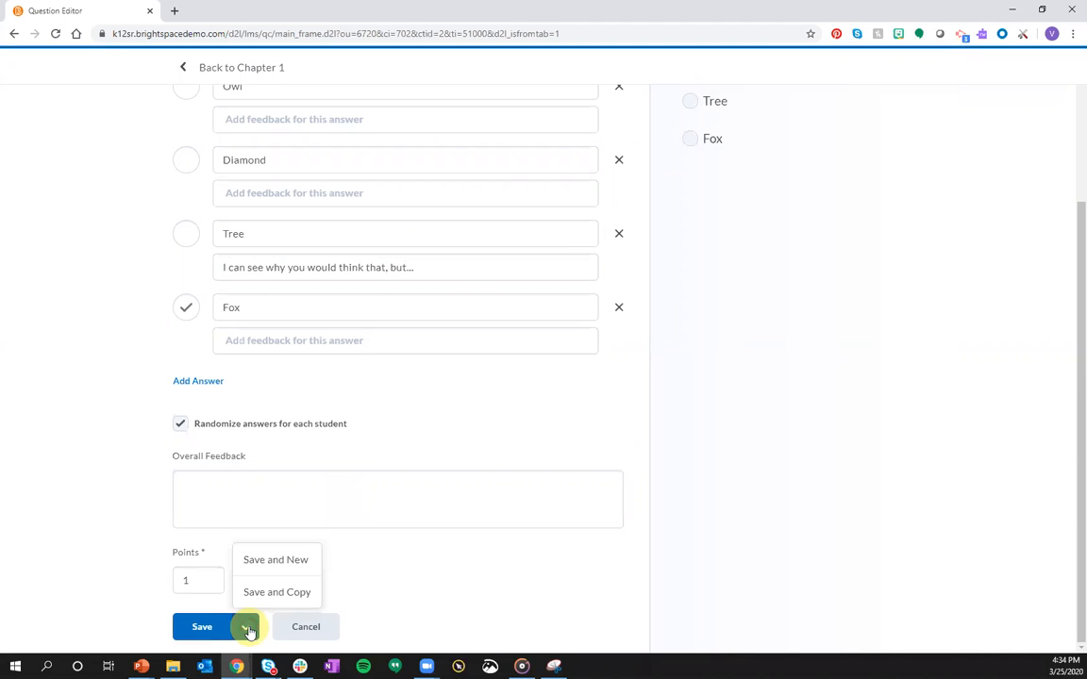
pyautogui.click(261, 596)
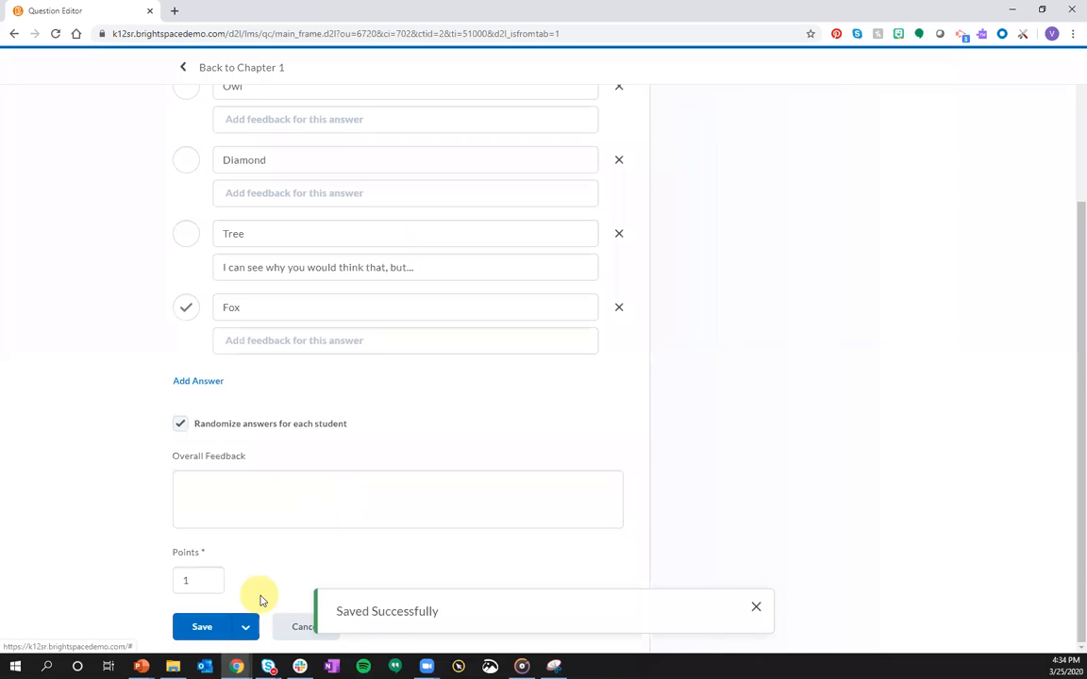
pyautogui.click(332, 512)
pyautogui.scroll(2, 332, 514)
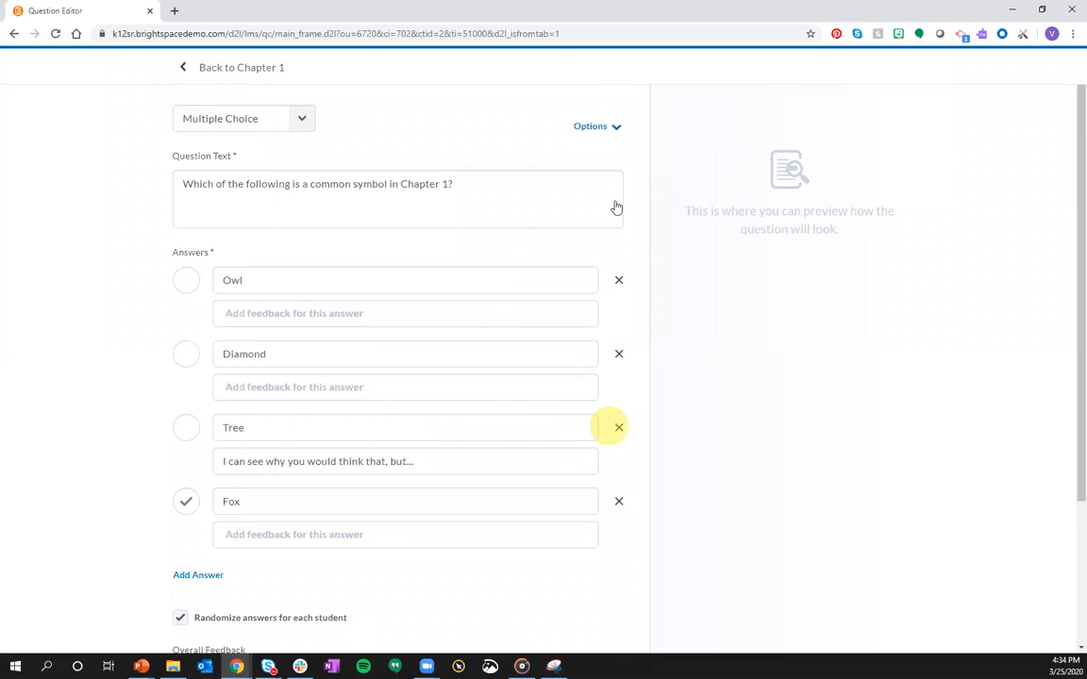
# - Remove the feedback fields from the copied question and change "symbol" to "theme" in its question text
pyautogui.click(615, 127)
pyautogui.click(604, 168)
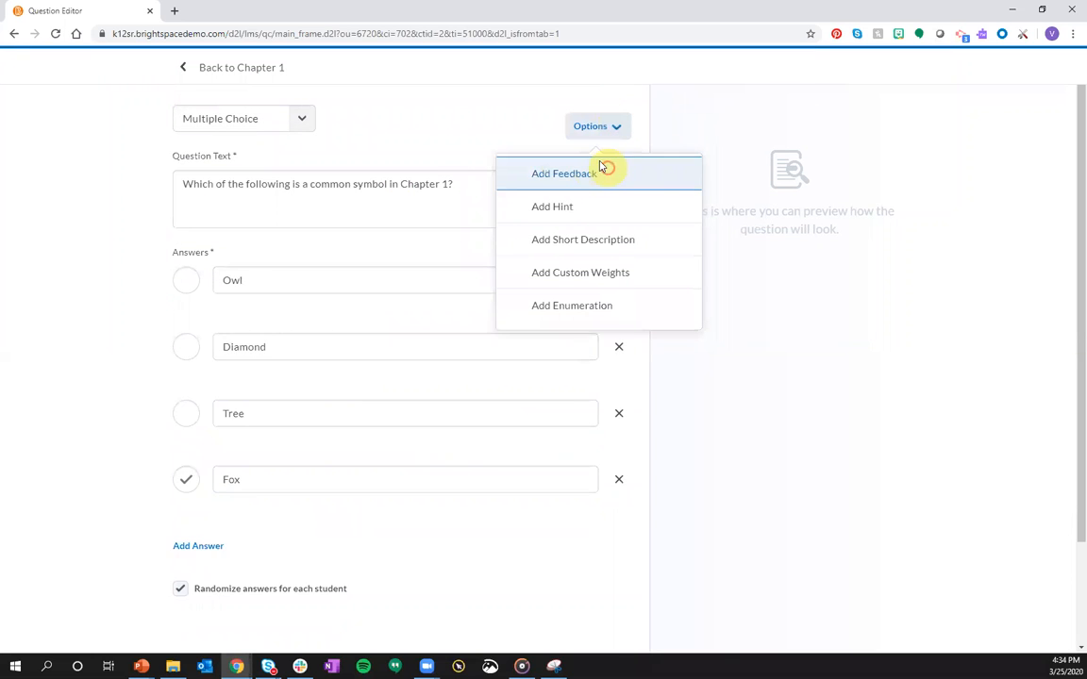
pyautogui.click(433, 190)
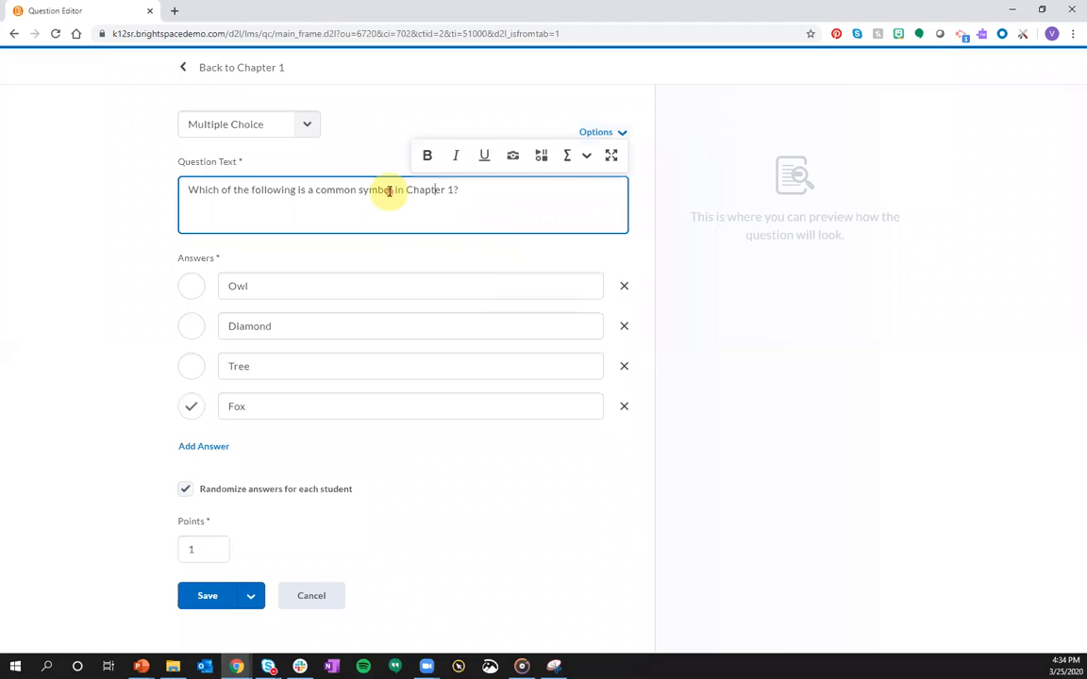
pyautogui.press('BackSpace')
pyautogui.press('BackSpace')
pyautogui.press('BackSpace')
pyautogui.press('BackSpace')
pyautogui.press('BackSpace')
pyautogui.press('BackSpace')
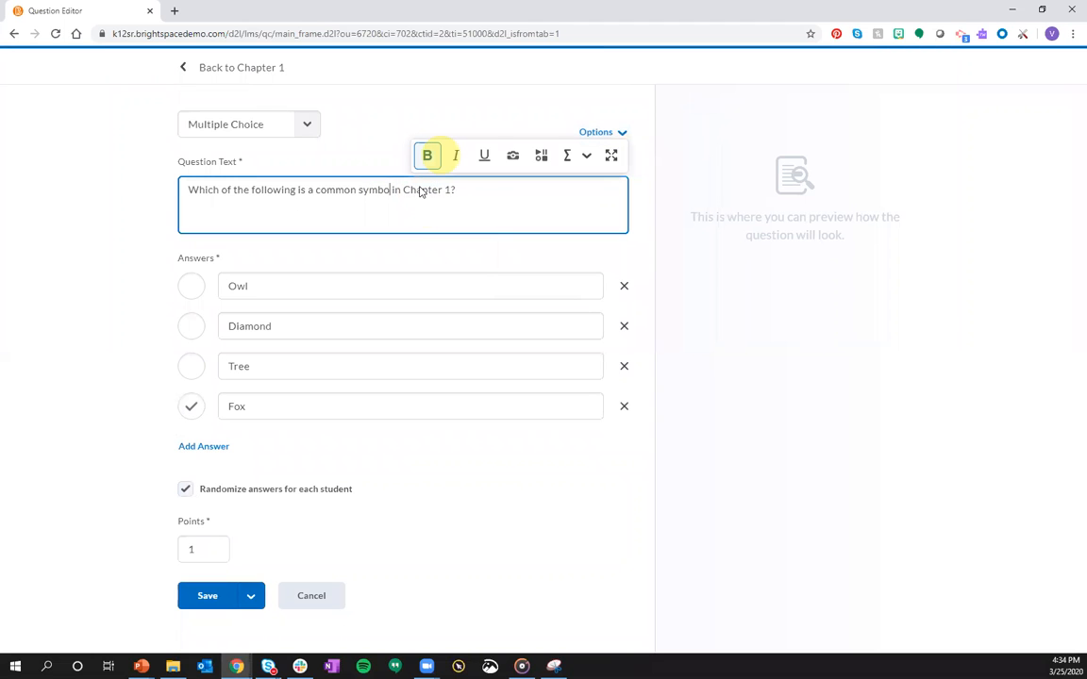
pyautogui.write('theme')
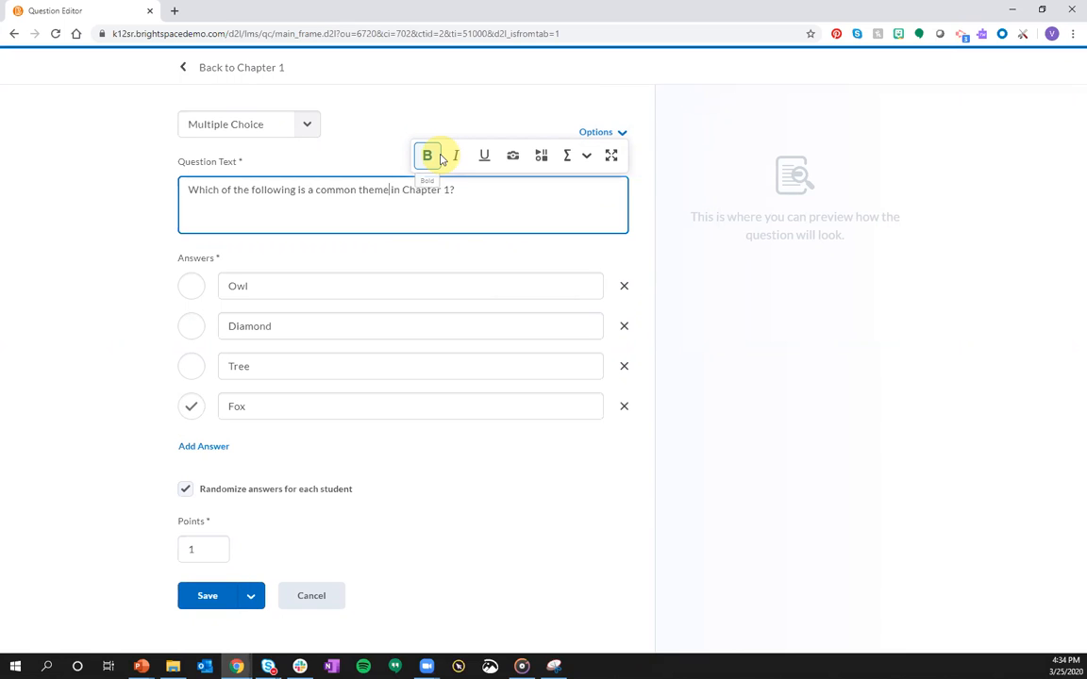
# - Save the common theme question and start a new blank question
pyautogui.click(309, 126)
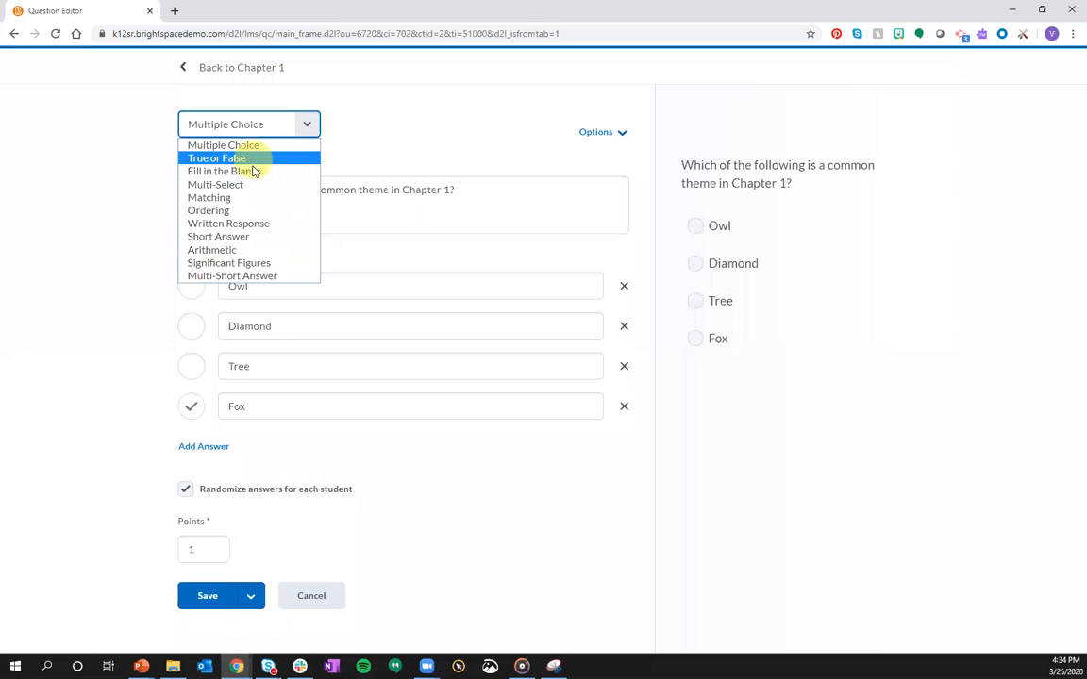
pyautogui.click(382, 128)
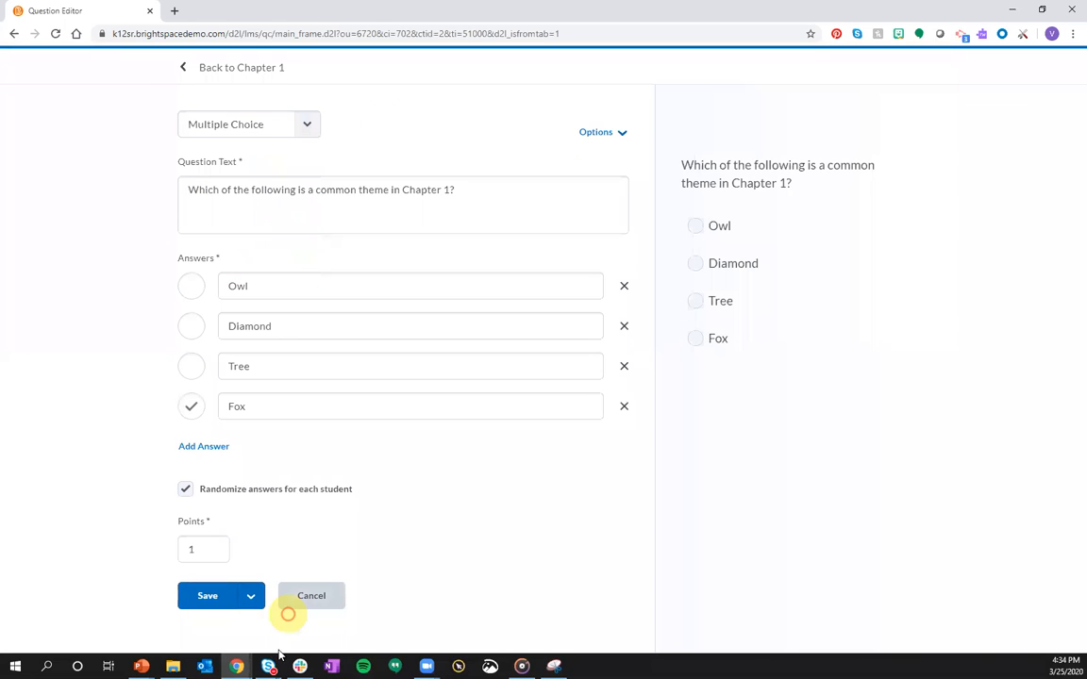
pyautogui.click(250, 595)
pyautogui.click(271, 534)
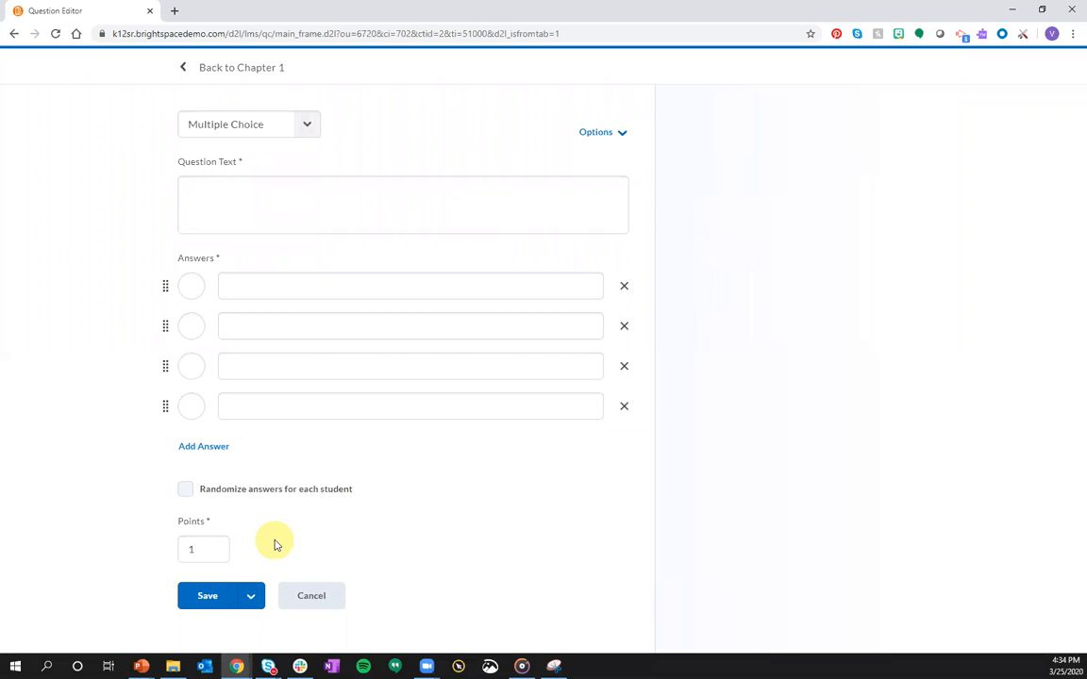
# - Change the new question's type to Written Response
pyautogui.click(306, 189)
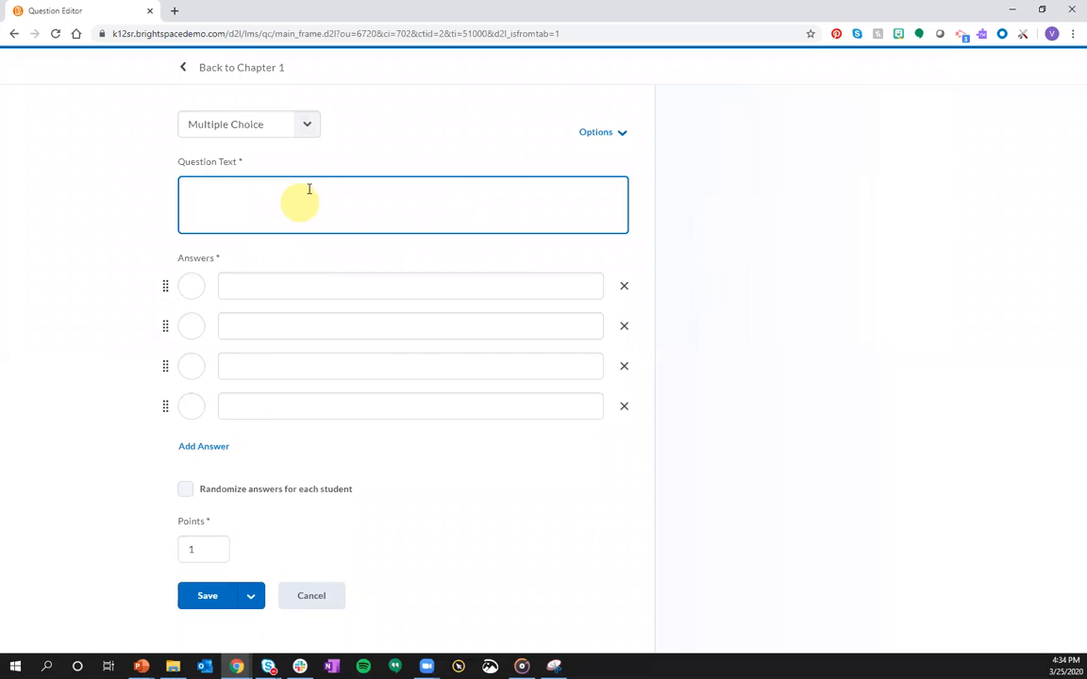
pyautogui.click(307, 126)
pyautogui.click(308, 127)
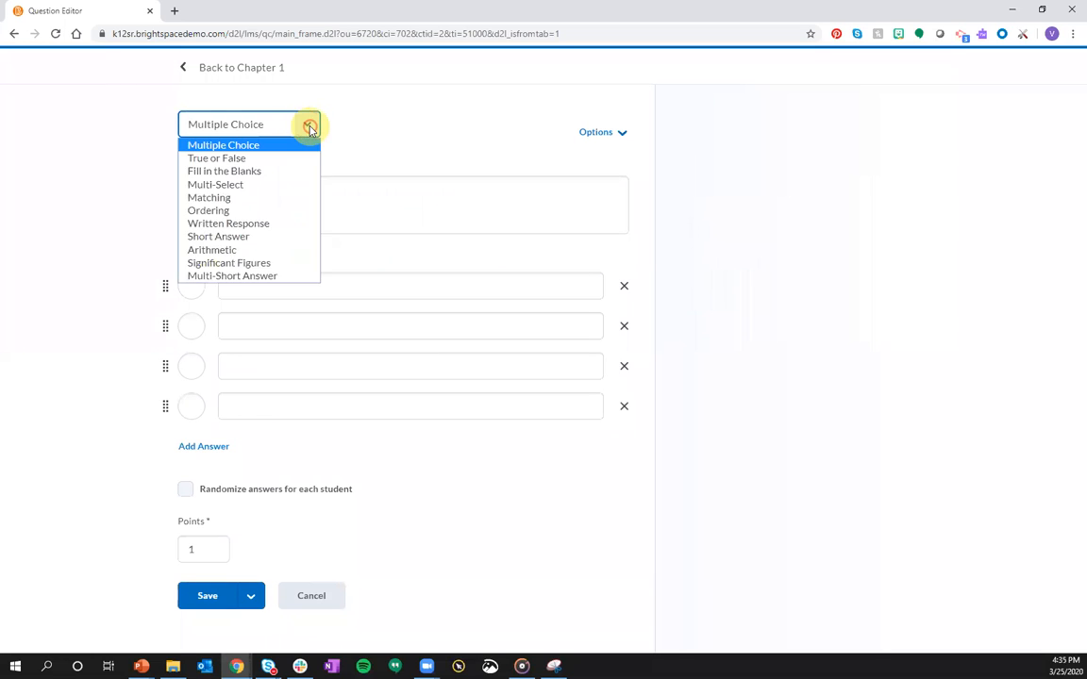
pyautogui.click(281, 223)
# - Enter "Tell me about..." as the question text and save the question with the HTML Editor enabled for student responses
pyautogui.click(280, 203)
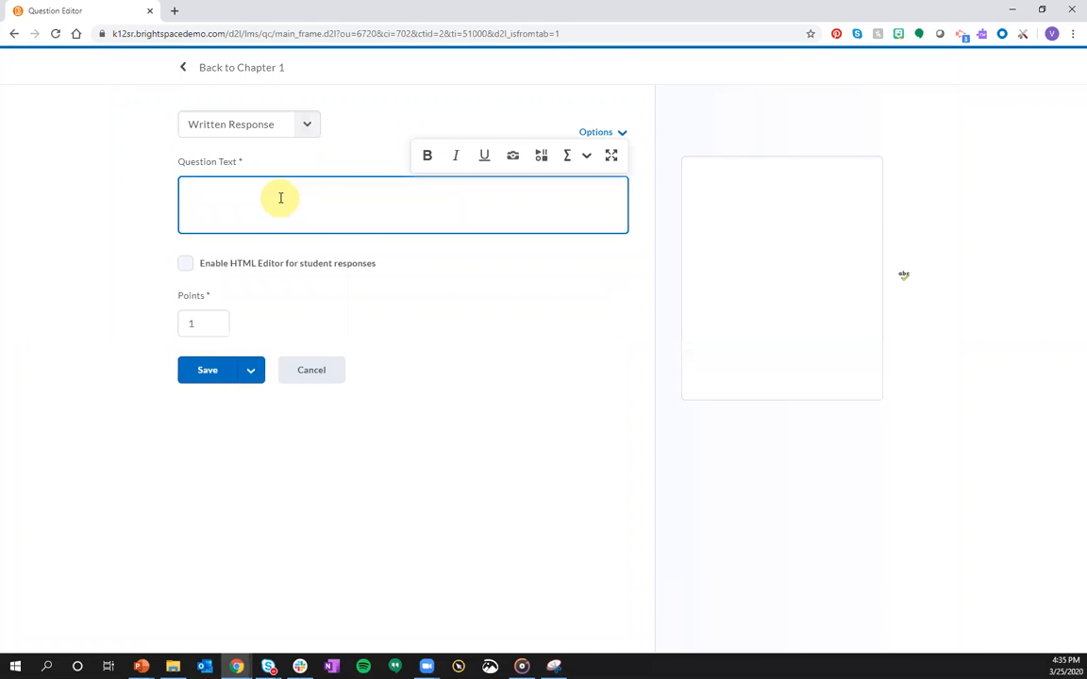
pyautogui.write('Tell')
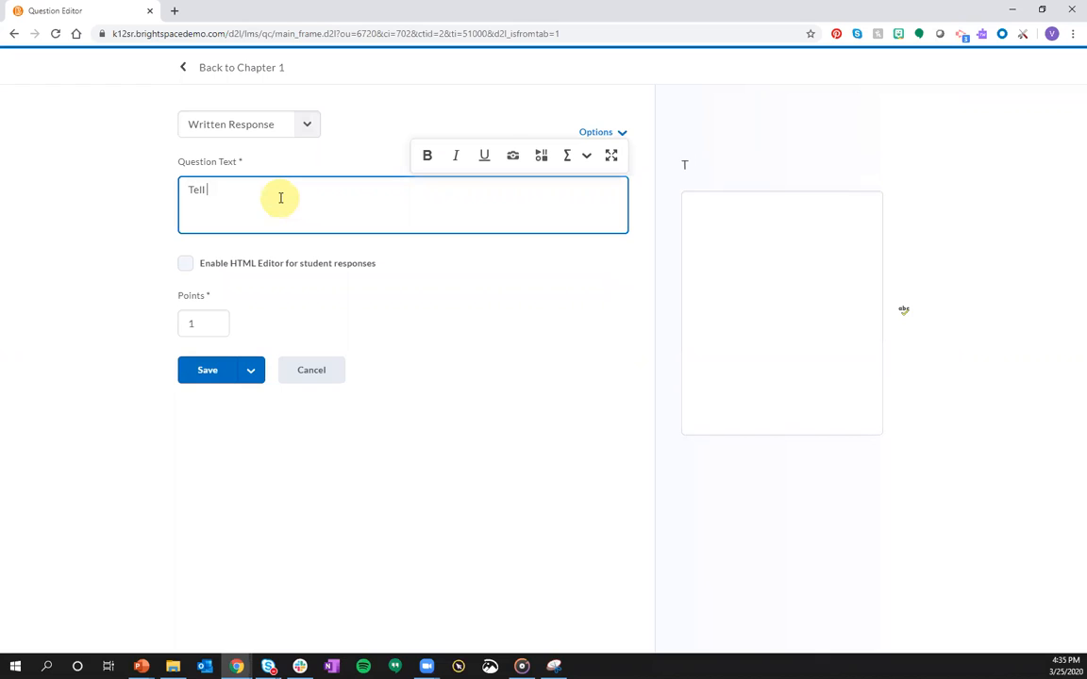
pyautogui.write(' me about...')
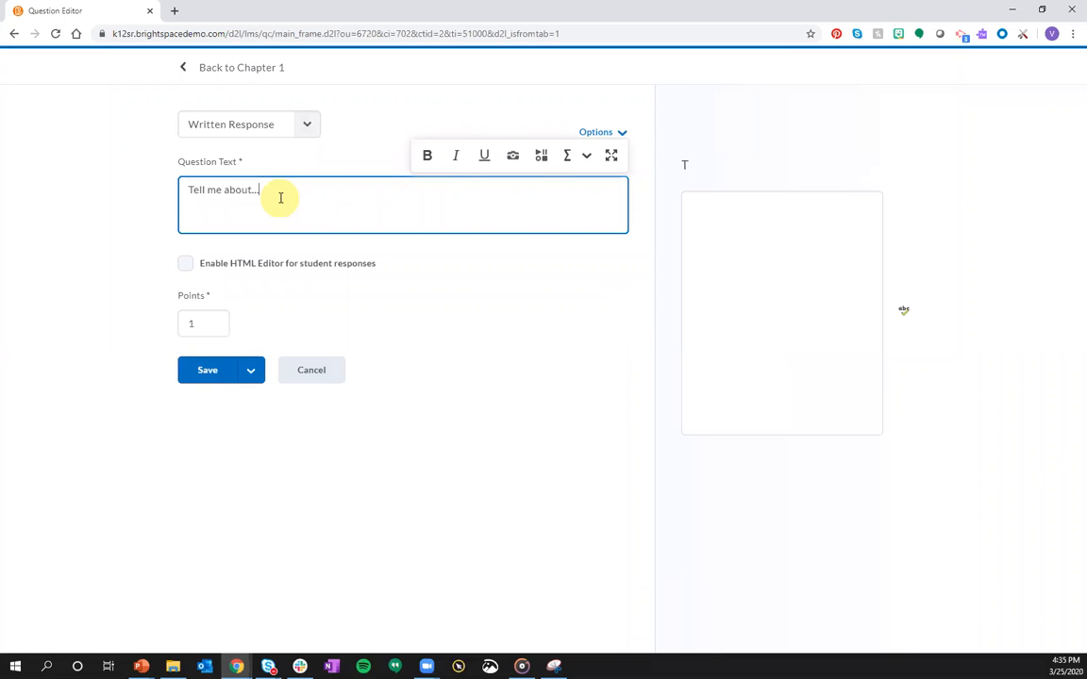
pyautogui.click(304, 271)
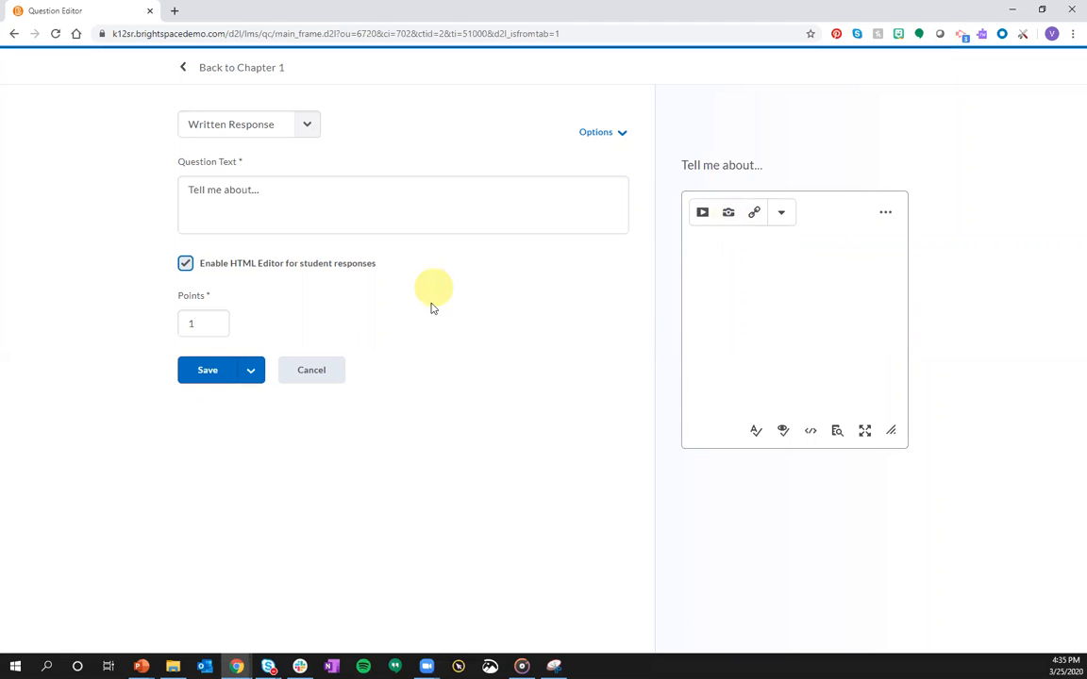
pyautogui.click(220, 377)
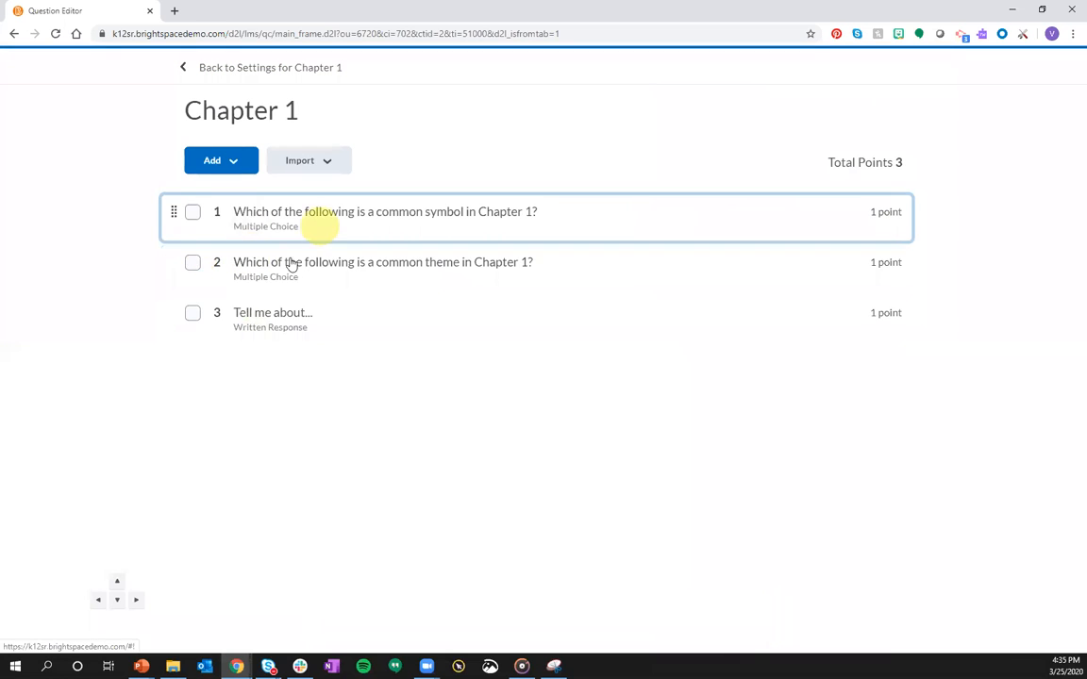
# - Move the common theme question above the common symbol question in the Chapter 1 quiz
pyautogui.moveTo(174, 266); pyautogui.dragTo(186, 198)
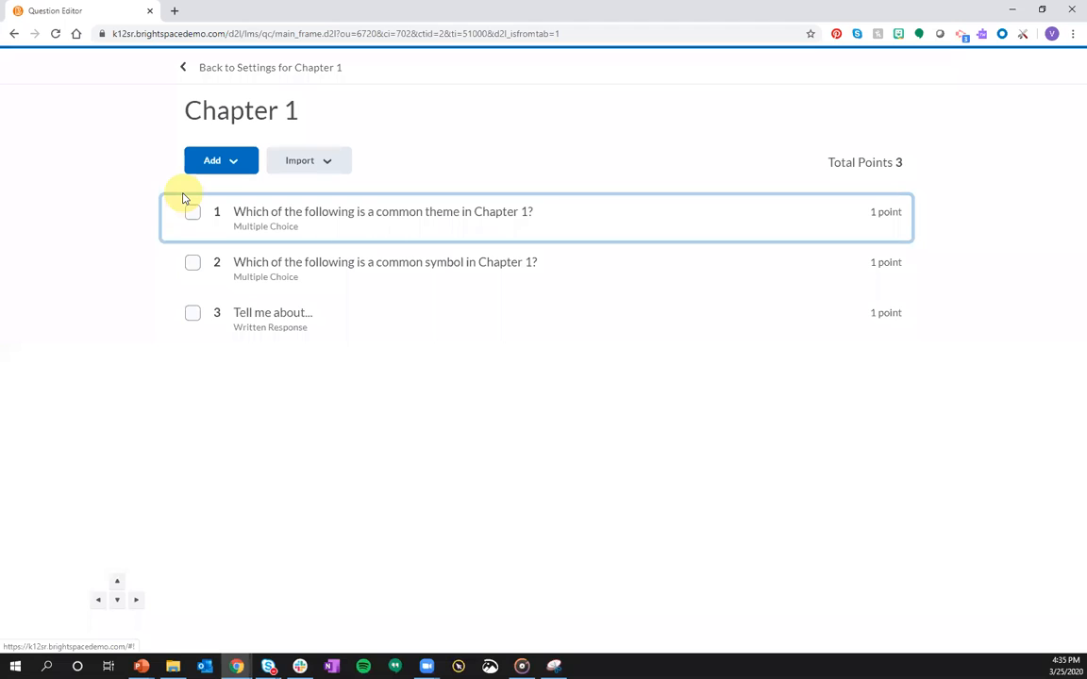
# - Try to delete the "Tell me about..." written response question from the quiz
pyautogui.click(197, 317)
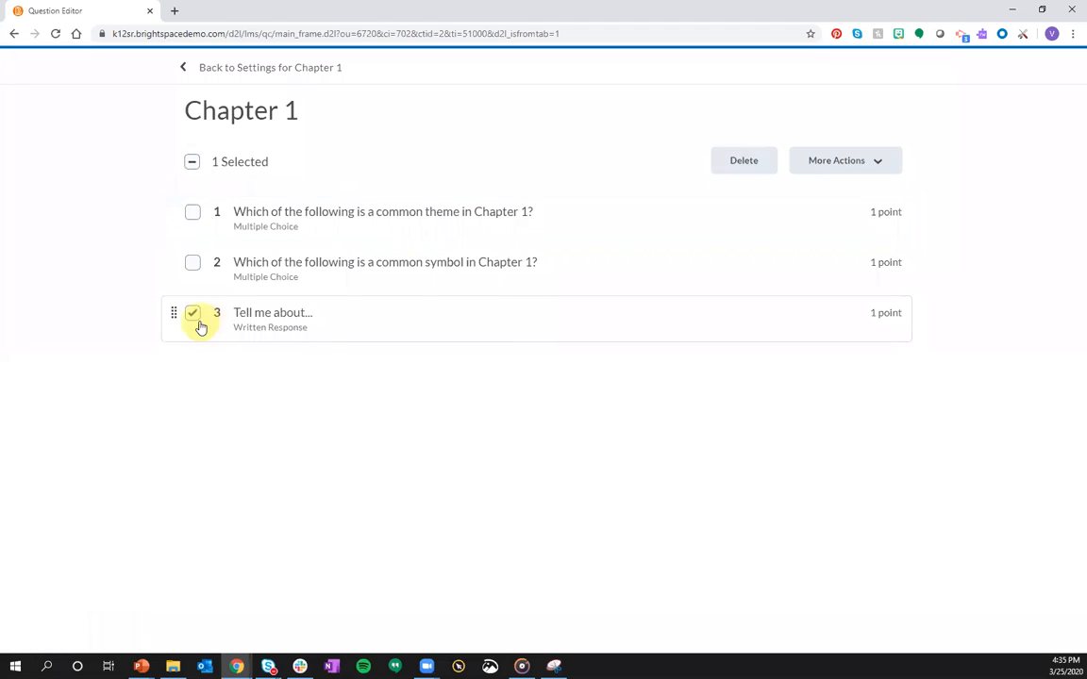
pyautogui.click(732, 157)
pyautogui.click(415, 220)
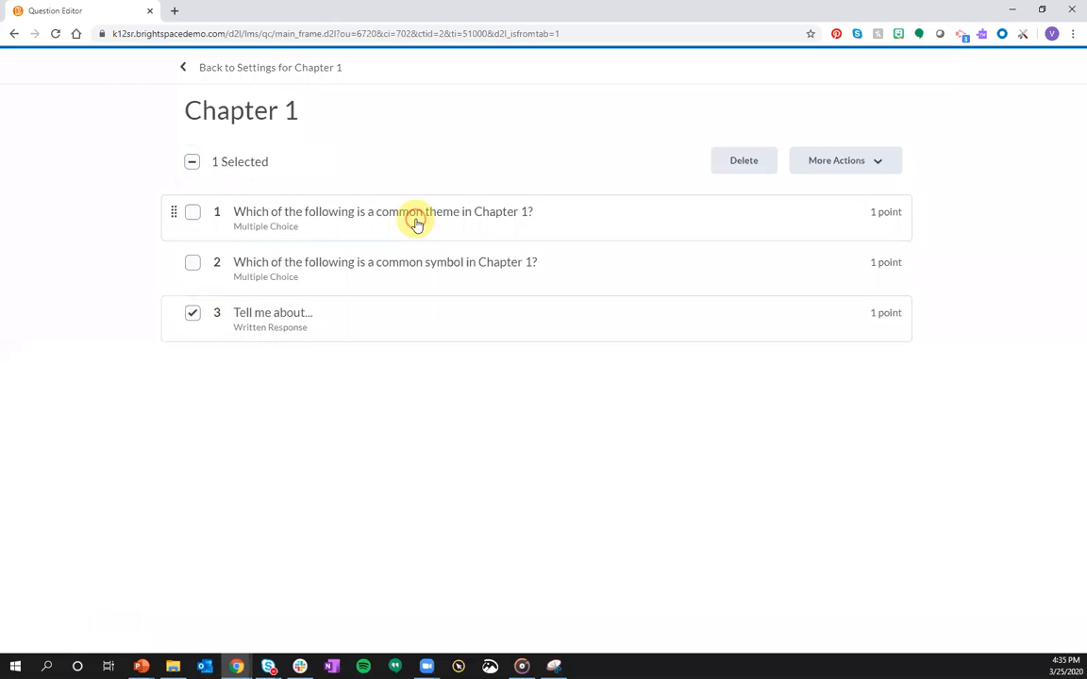